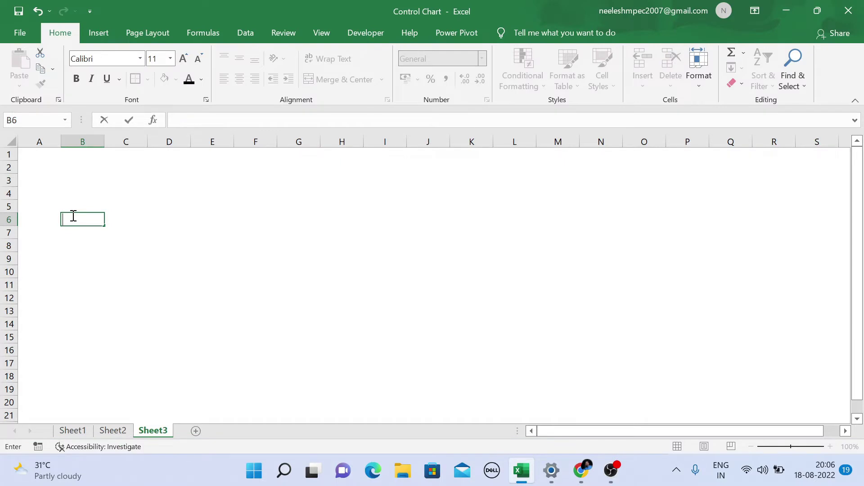
- Enter the column headings Dates in B6 and No. of Errors in C6
{"action": "type", "text": "dATES"}
{"action": "key", "text": "BackSpace"}
{"action": "key", "text": "BackSpace"}
{"action": "key", "text": "BackSpace"}
{"action": "key", "text": "BackSpace"}
{"action": "key", "text": "BackSpace"}
{"action": "type", "text": "Dates"}
{"action": "key", "text": "Tab"}
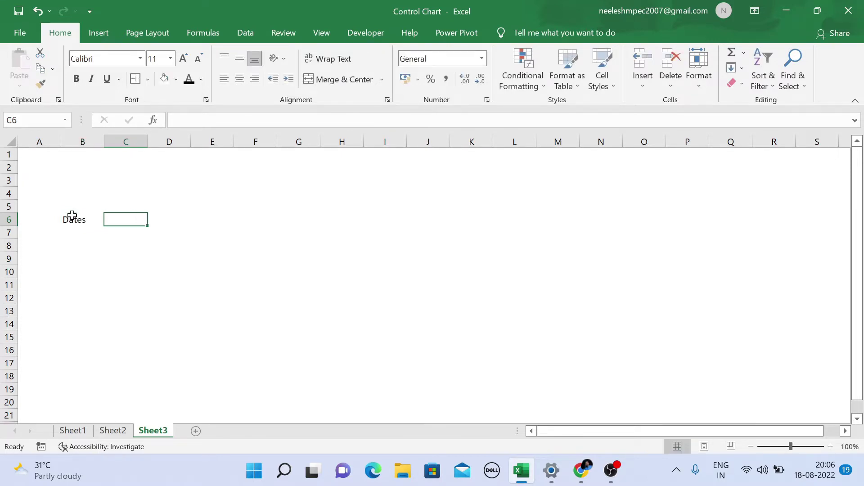
{"action": "type", "text": "No."}
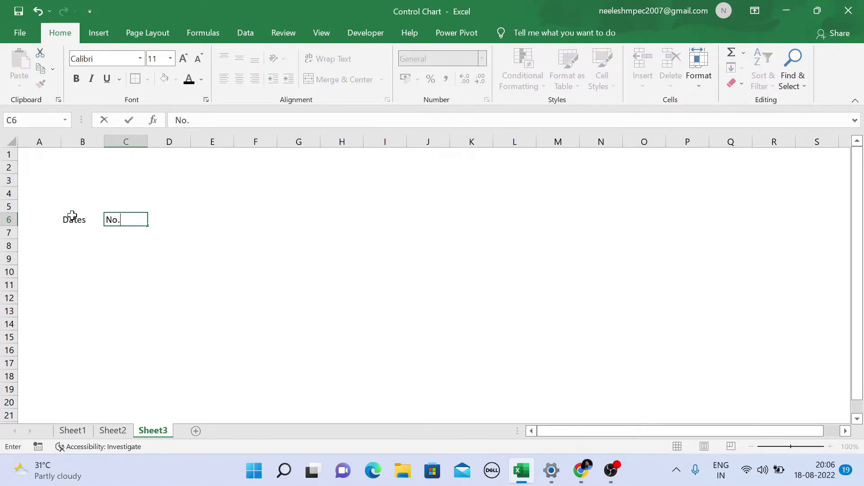
{"action": "type", "text": " of Errors"}
{"action": "key", "text": "Tab"}
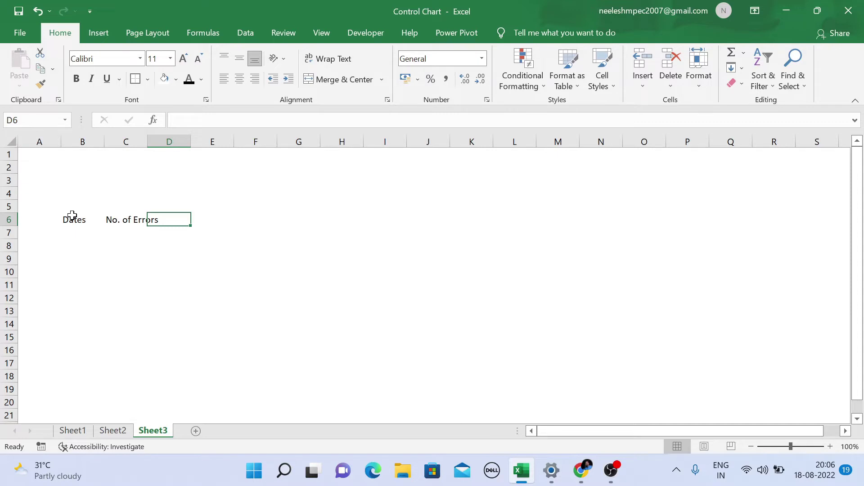
- Add the column headings Avg. of Errors, UCL and LCL in cells D6, E6 and F6
{"action": "type", "text": "Avg"}
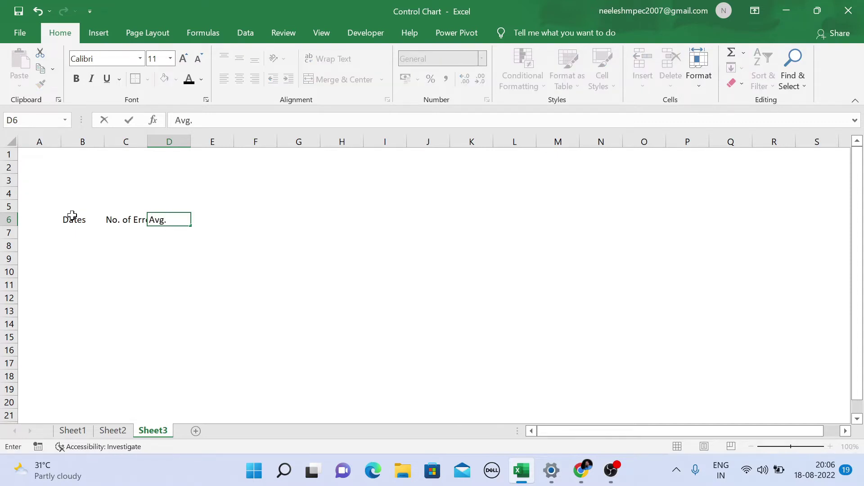
{"action": "type", "text": ". of Errors"}
{"action": "key", "text": "Tab"}
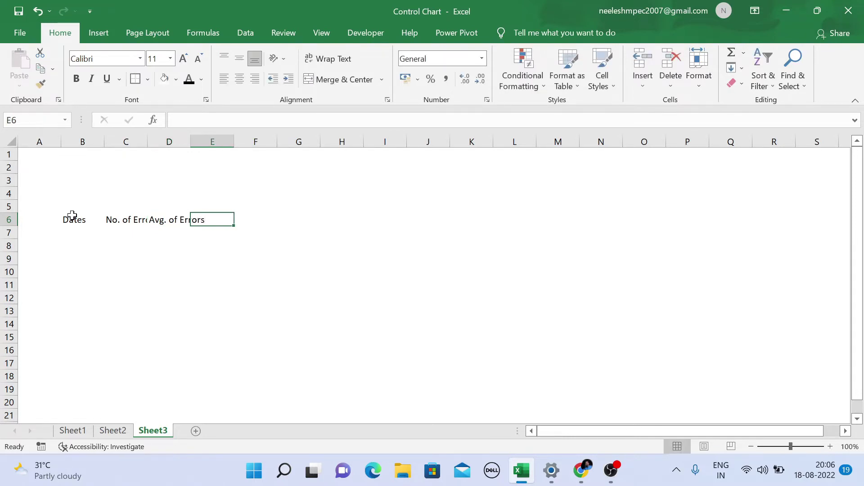
{"action": "type", "text": "U"}
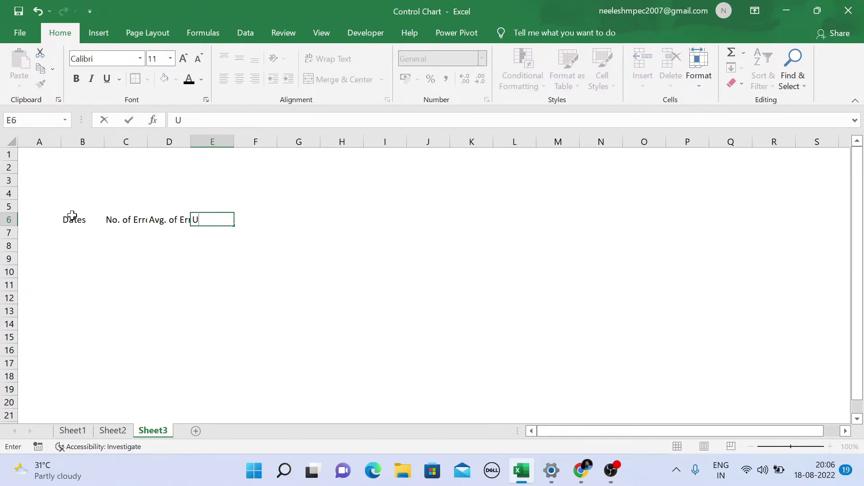
{"action": "type", "text": "CL"}
{"action": "key", "text": "Tab"}
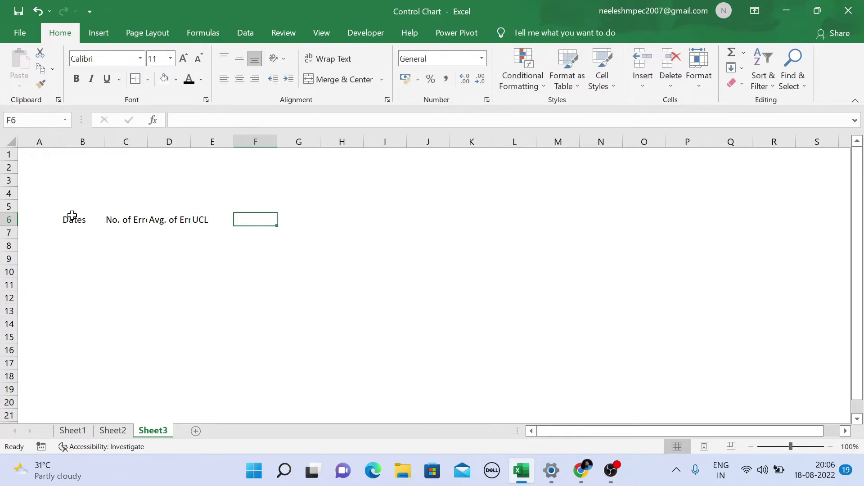
{"action": "type", "text": "LC"}
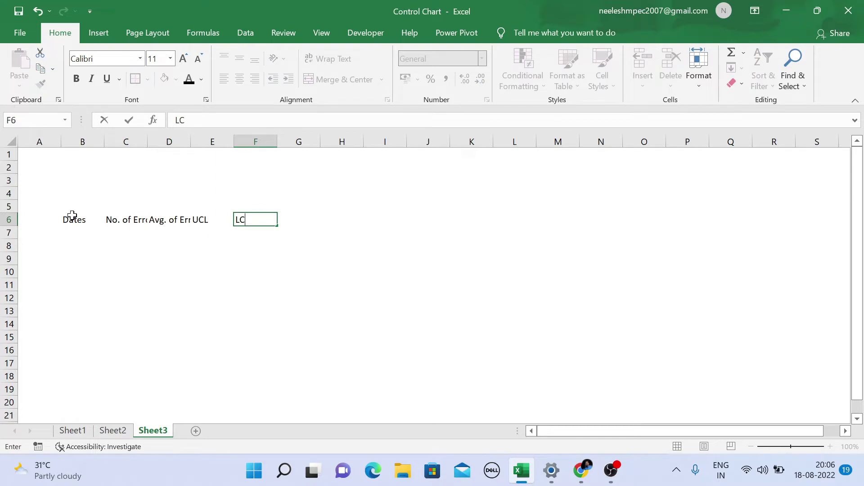
{"action": "type", "text": "L"}
{"action": "key", "text": "Return"}
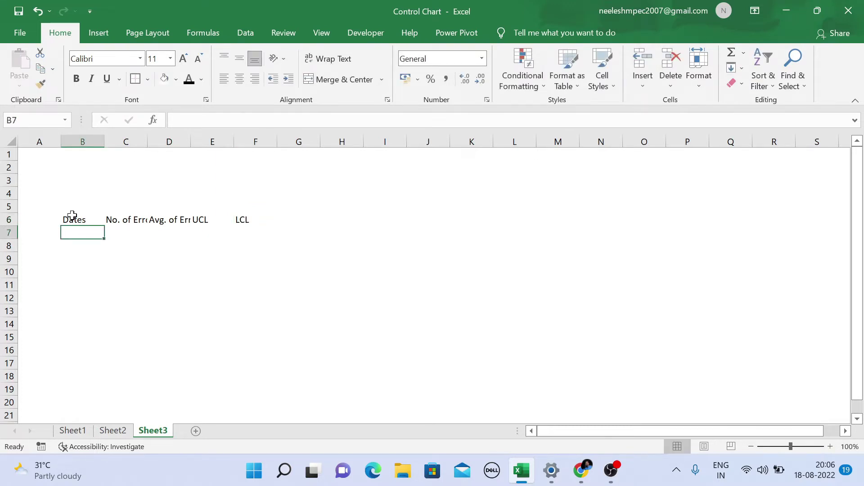
- Enter the date 1-03-2022 in B7 and fill the daily series down to 30-03-2022 in B36
{"action": "type", "text": "1"}
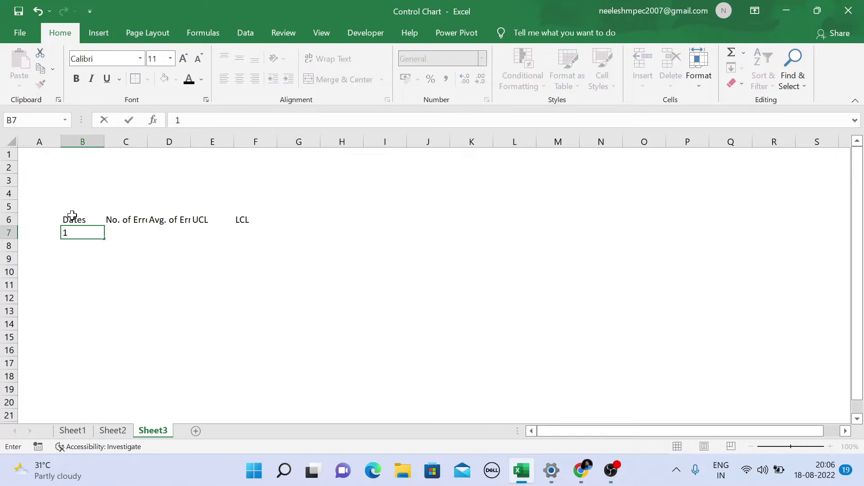
{"action": "type", "text": "-030"}
{"action": "key", "text": "BackSpace"}
{"action": "type", "text": "-2022"}
{"action": "key", "text": "Return"}
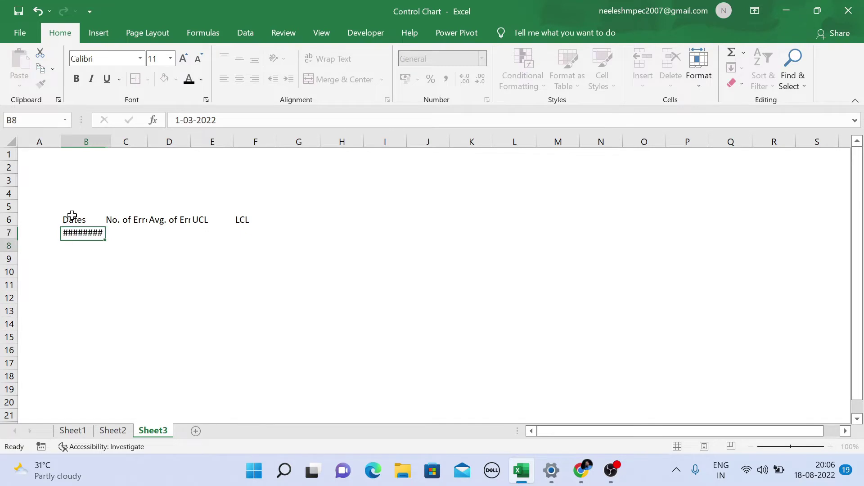
{"action": "left_click", "coordinate": [90, 233]}
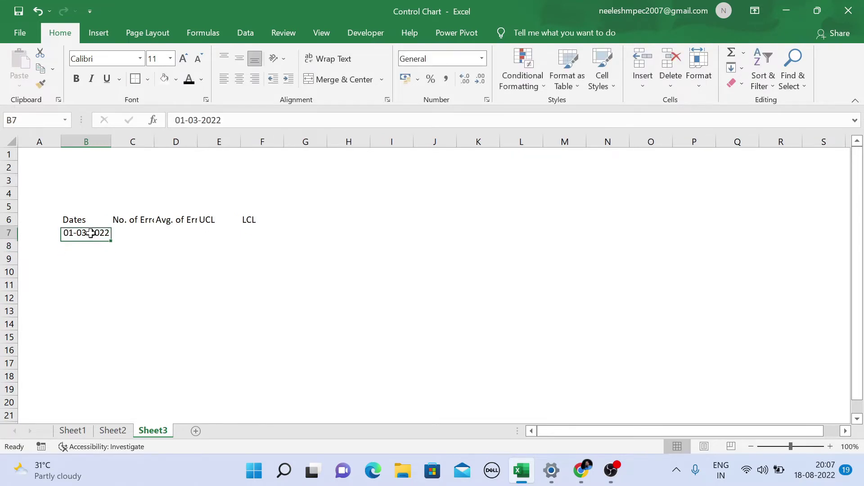
{"action": "left_click_drag", "start_coordinate": [112, 238], "coordinate": [113, 357]}
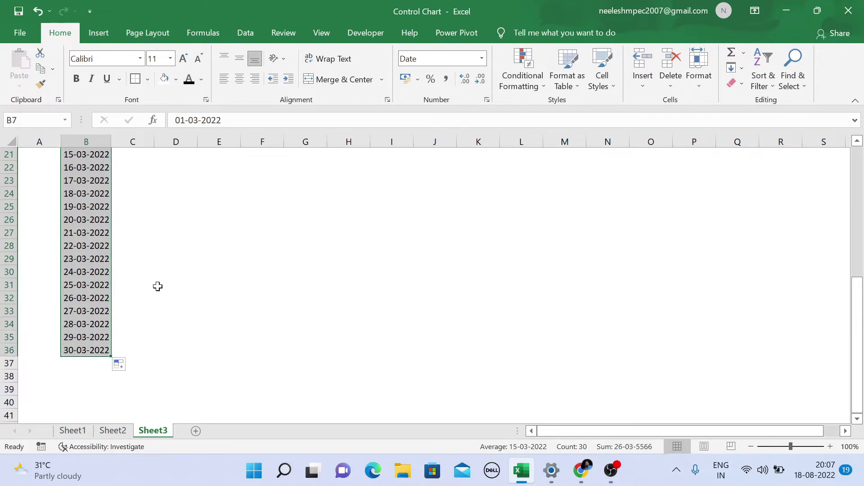
- Autofit column C to the width of its No. of Errors heading
{"action": "scroll", "coordinate": [157, 286], "scroll_direction": "up", "scroll_amount": 7}
{"action": "left_click", "coordinate": [136, 232]}
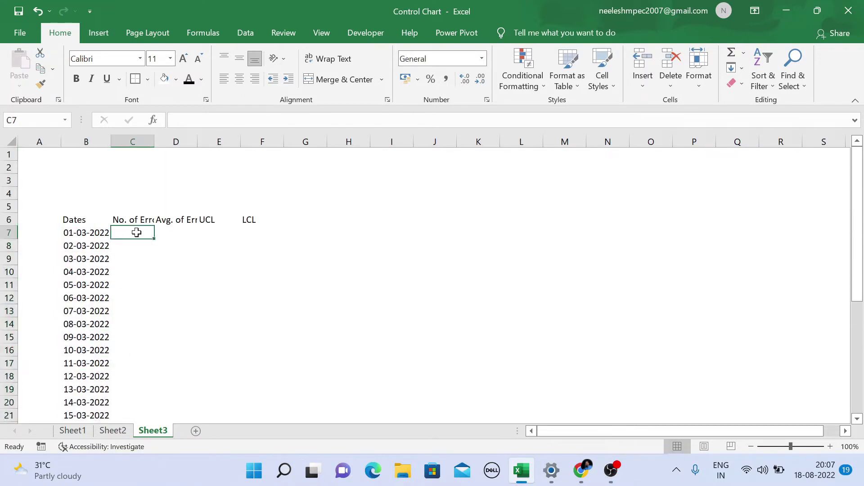
{"action": "double_click", "coordinate": [154, 141]}
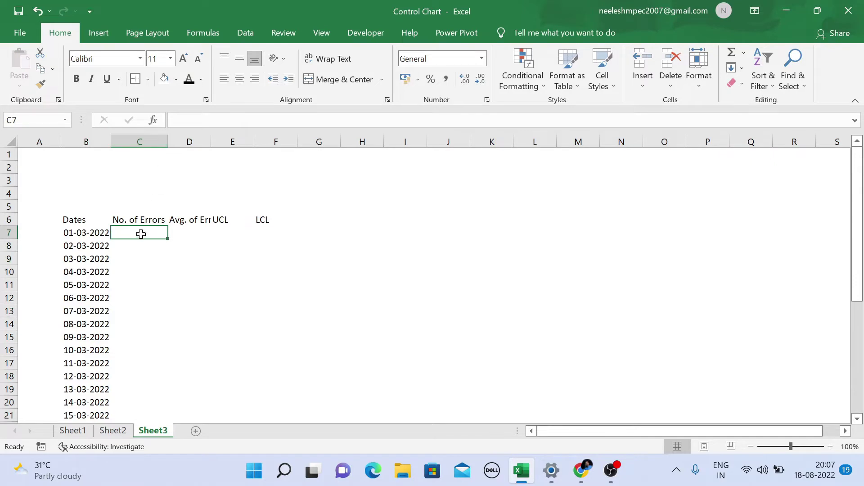
- Enter =RANDBETWEEN(0,20) in C7 and fill it down the No. of Errors column to the last date
{"action": "type", "text": "="}
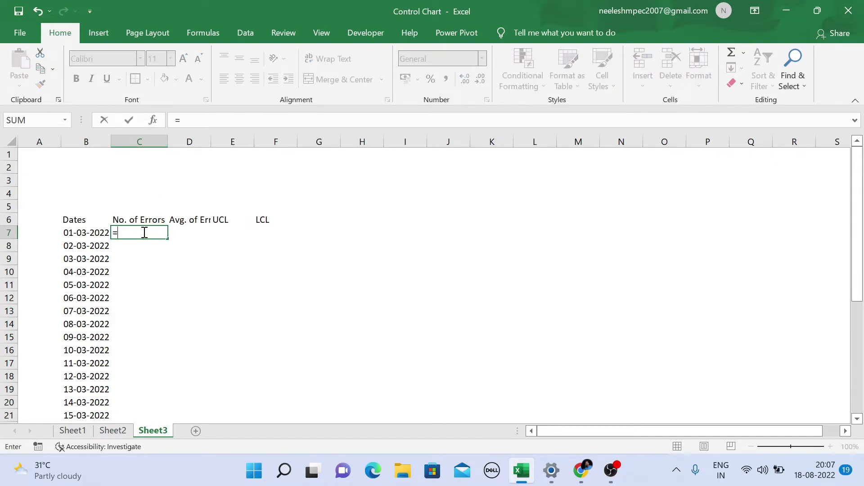
{"action": "type", "text": "rand"}
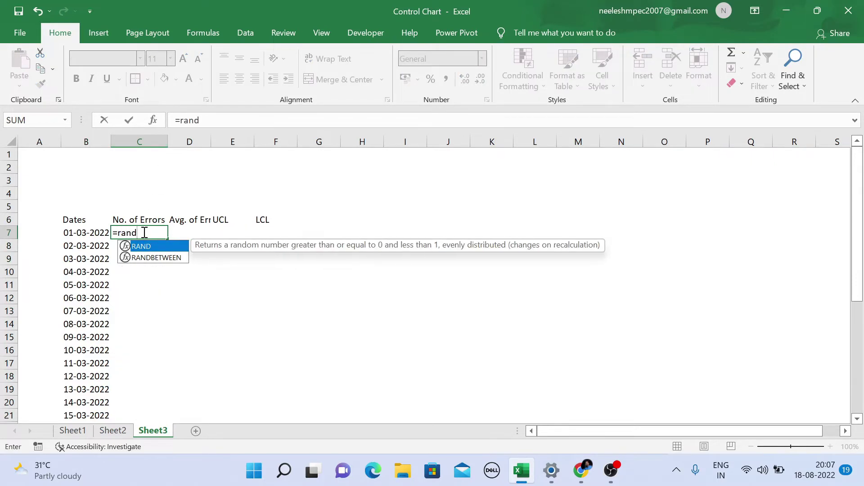
{"action": "key", "text": "Tab"}
{"action": "key", "text": "BackSpace"}
{"action": "key", "text": "Down"}
{"action": "key", "text": "Tab"}
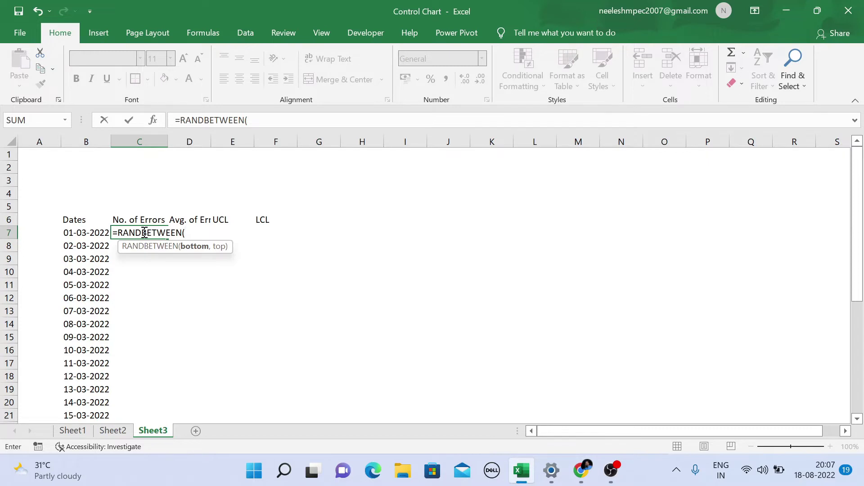
{"action": "type", "text": "0,20"}
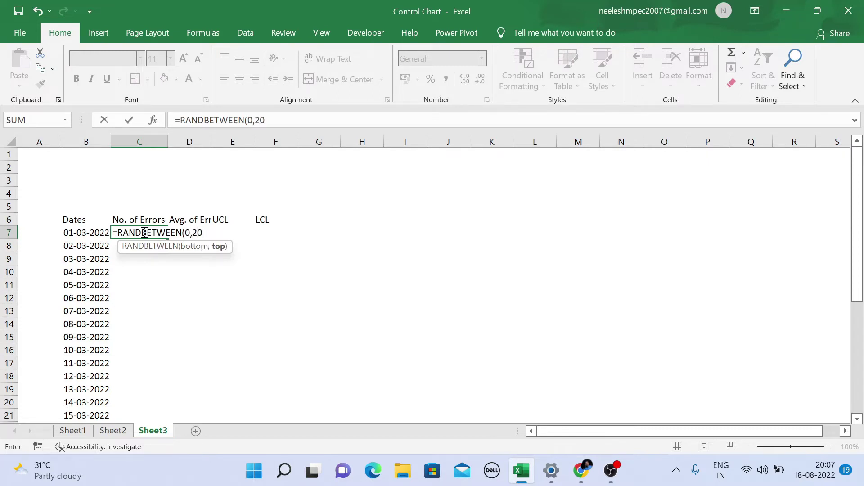
{"action": "key", "text": "Return"}
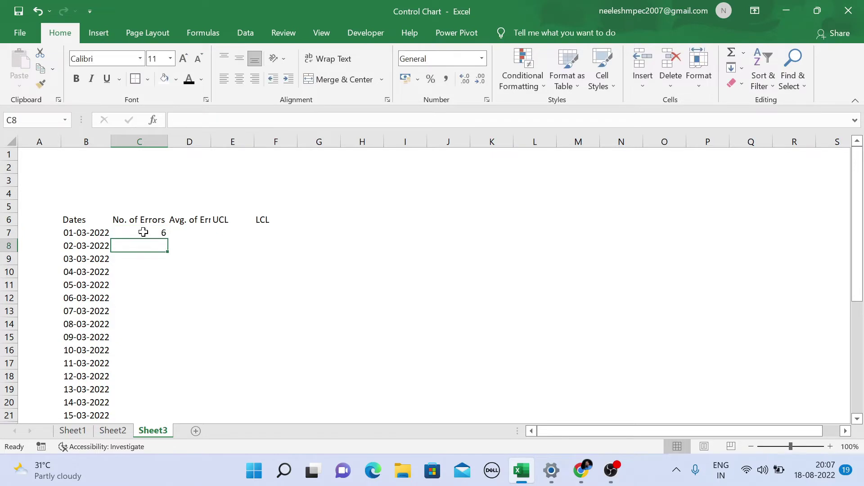
{"action": "left_click", "coordinate": [143, 232]}
{"action": "double_click", "coordinate": [168, 239]}
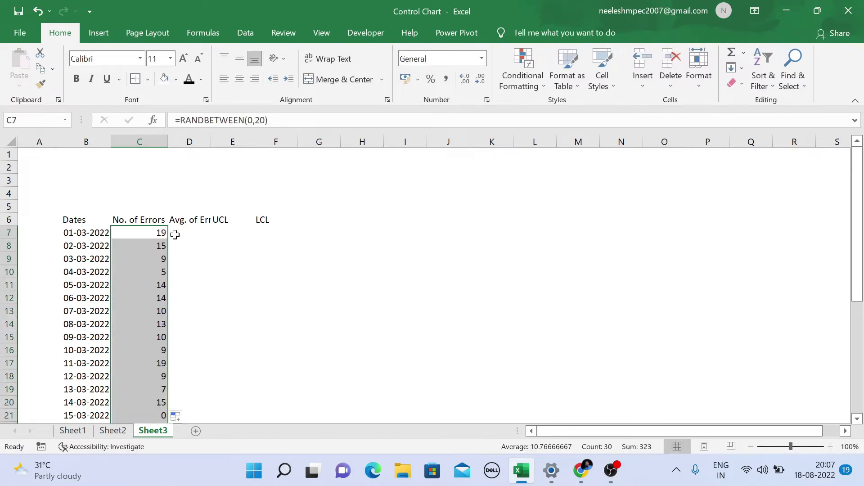
- Calculate the average of all the errors in D7 with the absolute-reference formula =AVERAGE($C$7:$C$36)
{"action": "left_click", "coordinate": [176, 234]}
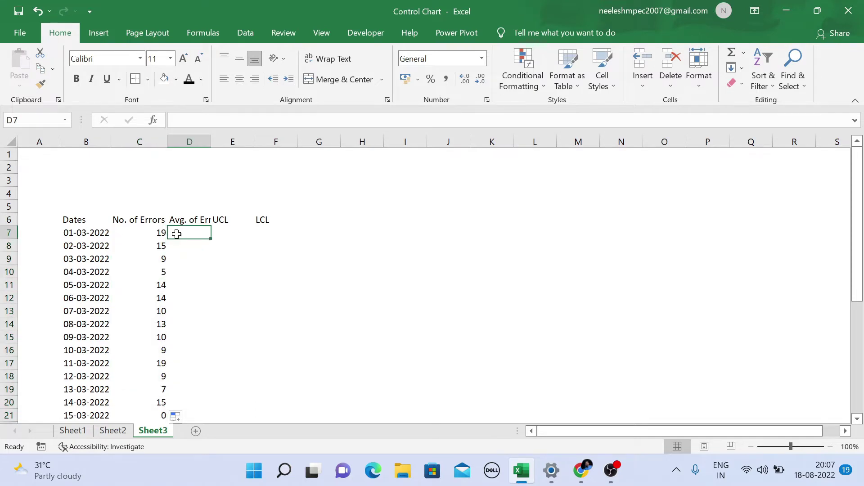
{"action": "type", "text": "=av"}
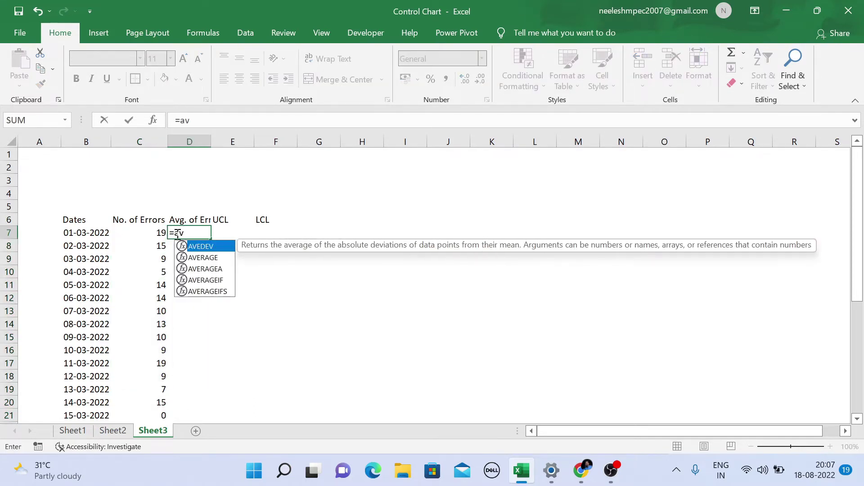
{"action": "key", "text": "Down"}
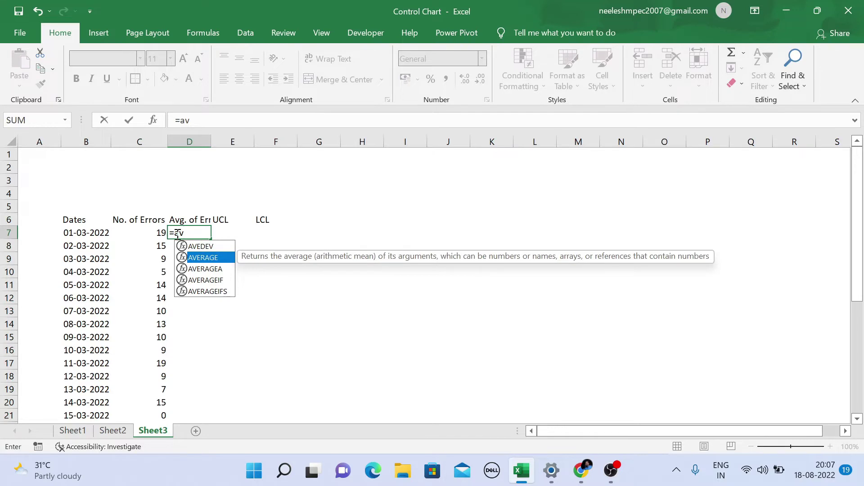
{"action": "key", "text": "Tab"}
{"action": "key", "text": "Left"}
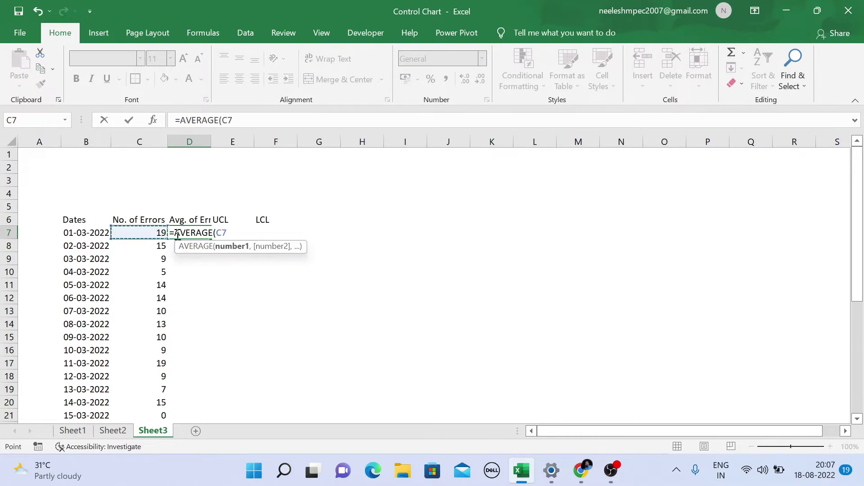
{"action": "key", "text": "ctrl+shift+Down"}
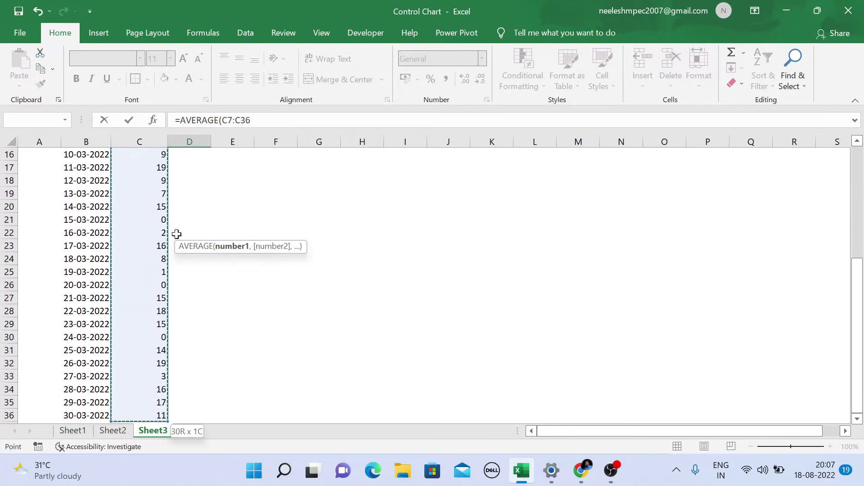
{"action": "key", "text": "F4"}
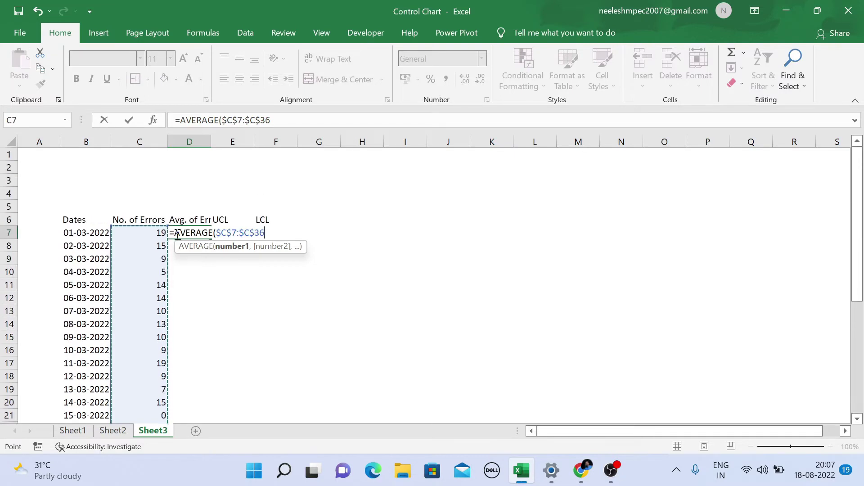
{"action": "type", "text": ")"}
{"action": "key", "text": "Return"}
- Format the average in D7 to two decimal places and fill it down the column to the last date
{"action": "left_click", "coordinate": [176, 233]}
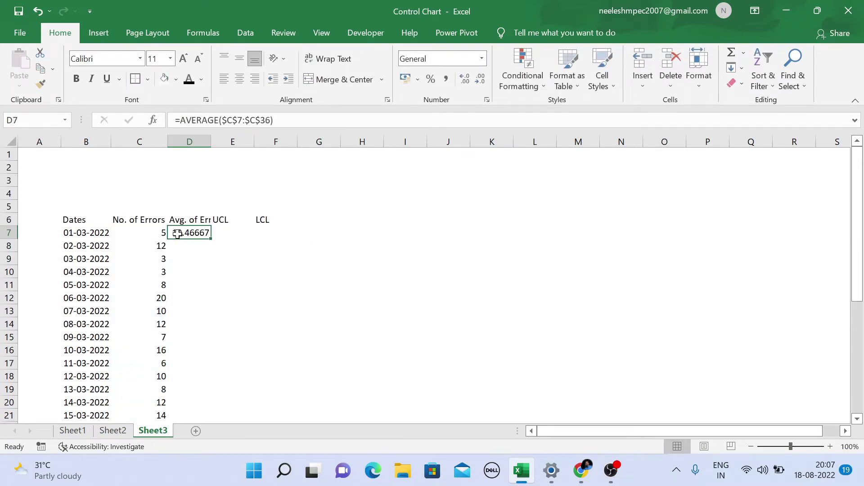
{"action": "left_click", "coordinate": [476, 76]}
{"action": "left_click", "coordinate": [477, 76]}
{"action": "left_click", "coordinate": [477, 77]}
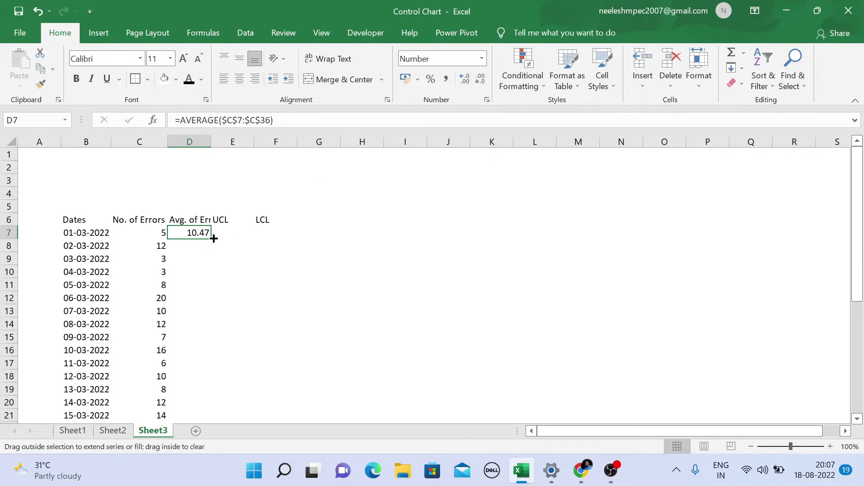
{"action": "double_click", "coordinate": [211, 239]}
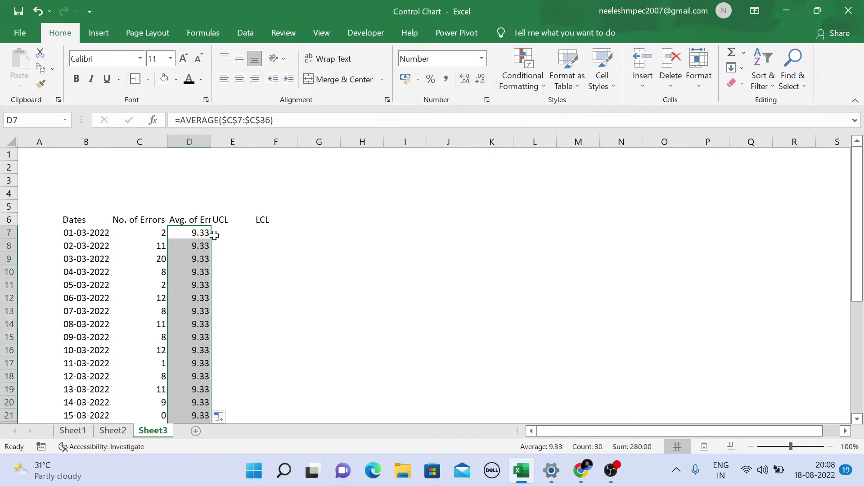
- Enter the label Target in B2 and its value 5 in C2
{"action": "left_click", "coordinate": [108, 167]}
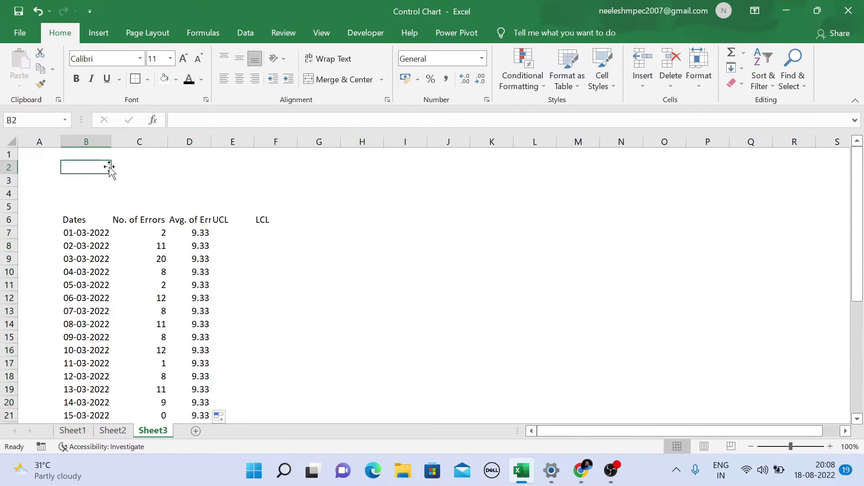
{"action": "type", "text": "Target"}
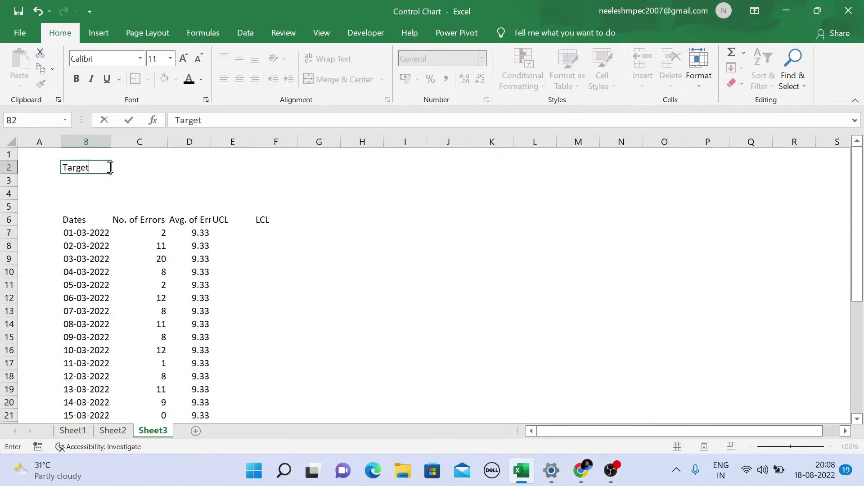
{"action": "key", "text": "Tab"}
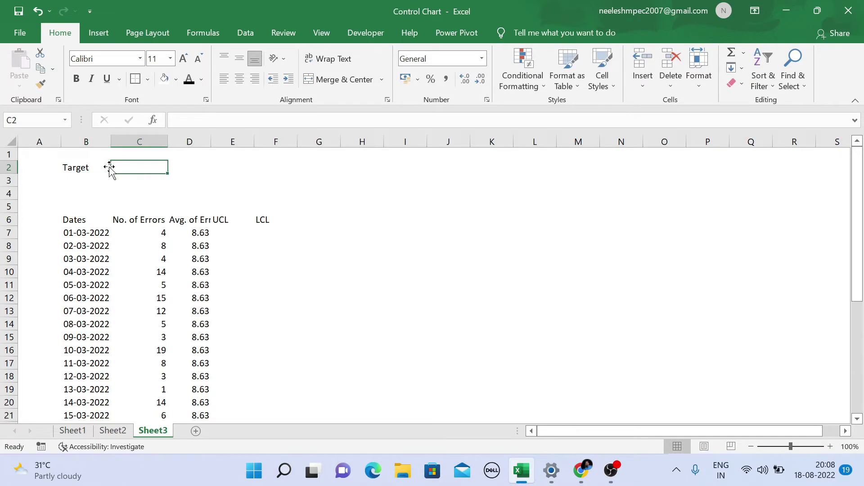
{"action": "type", "text": "5"}
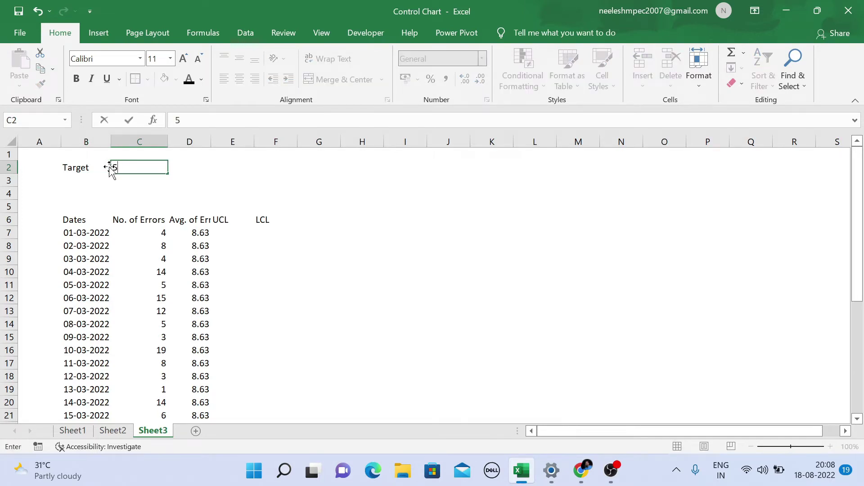
{"action": "key", "text": "Return"}
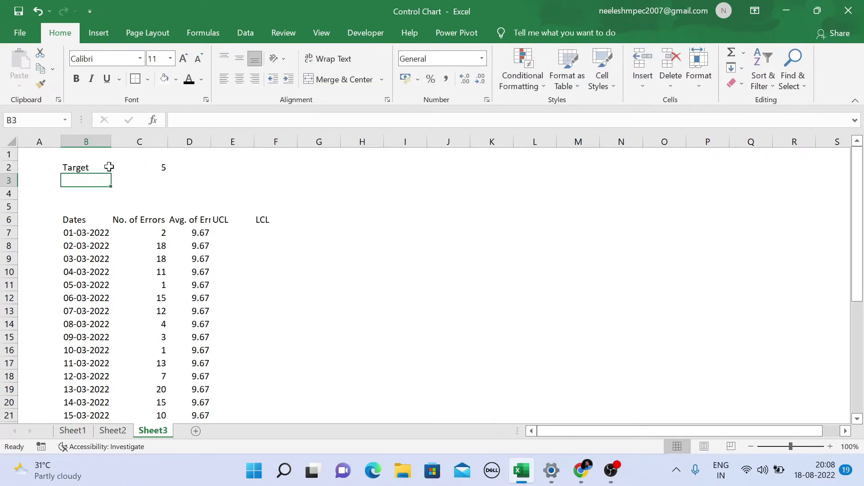
- Enter the label Standard Deveation in B3, below the Target label
{"action": "type", "text": "Sta"}
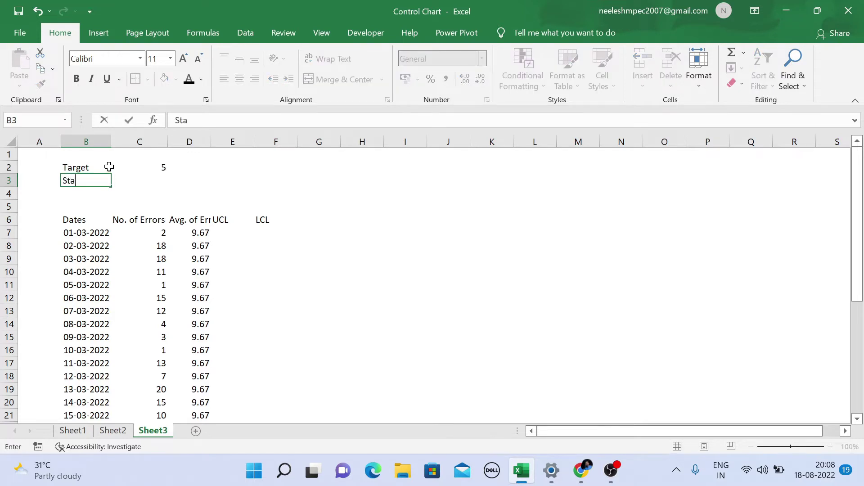
{"action": "type", "text": "ndard Deve"}
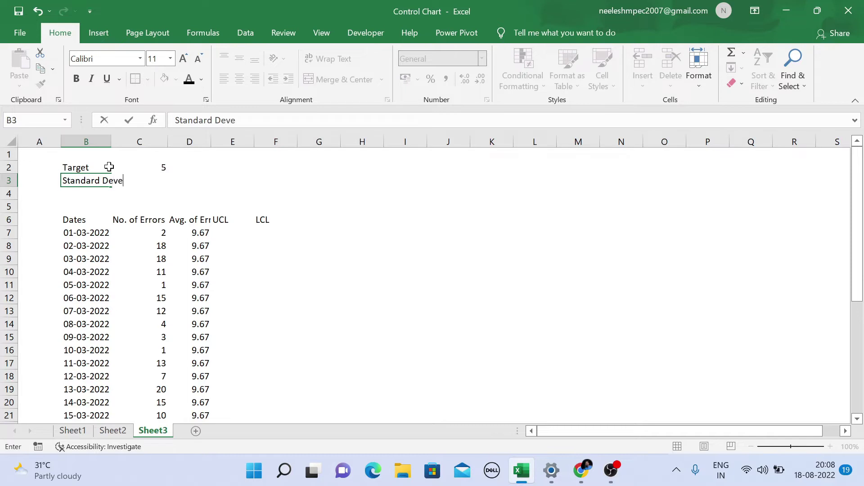
{"action": "type", "text": "ation"}
{"action": "key", "text": "Tab"}
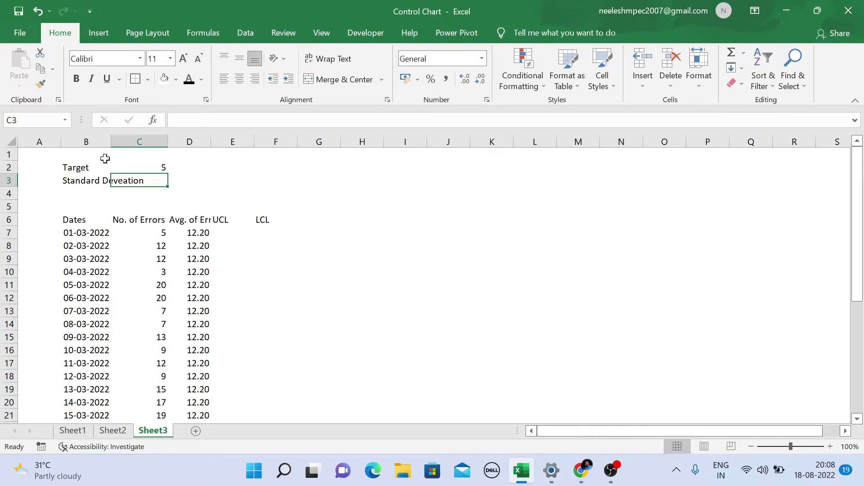
- Calculate the population standard deviation of all the errors in C3 with the absolute-reference formula =STDEV.P($C$7:$C$36)
{"action": "type", "text": "=st"}
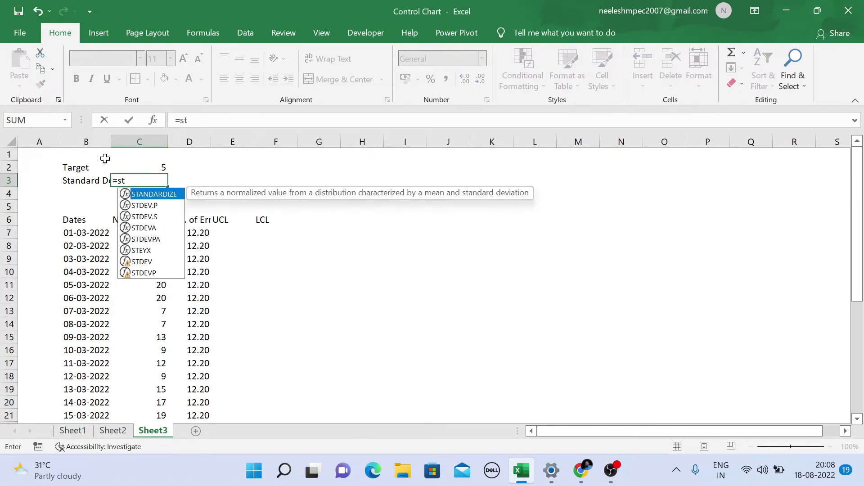
{"action": "key", "text": "Down"}
{"action": "key", "text": "Tab"}
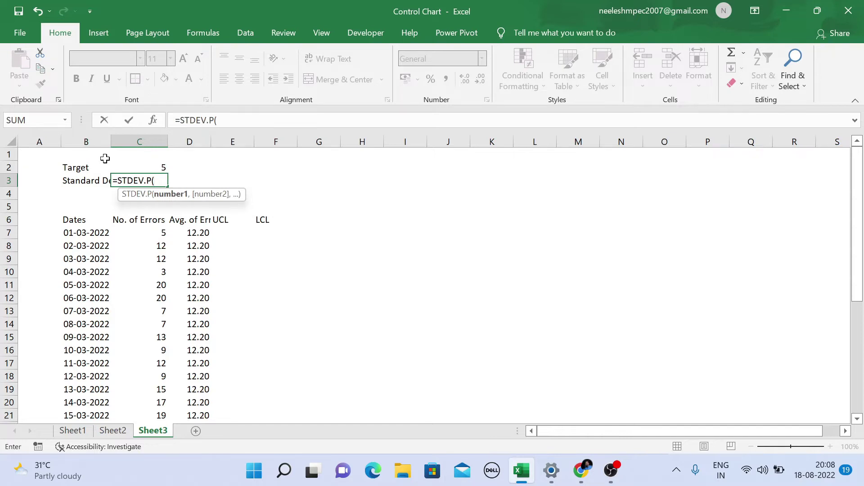
{"action": "left_click", "coordinate": [161, 231]}
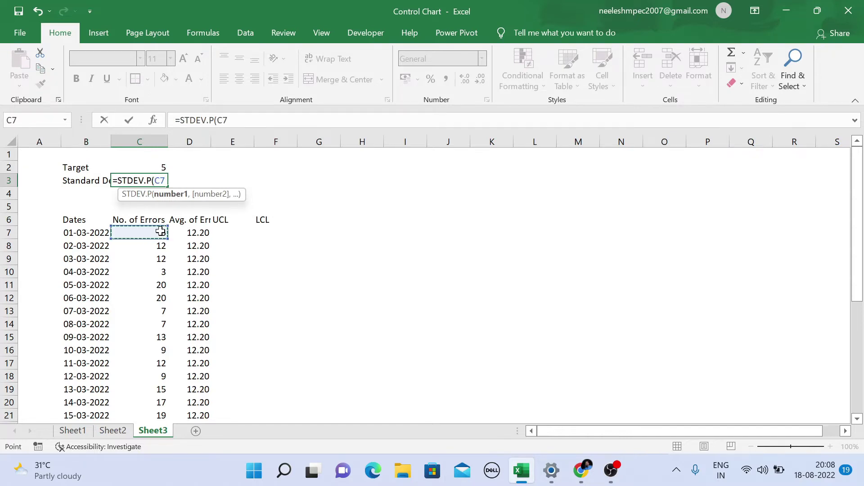
{"action": "key", "text": "ctrl+shift+Down"}
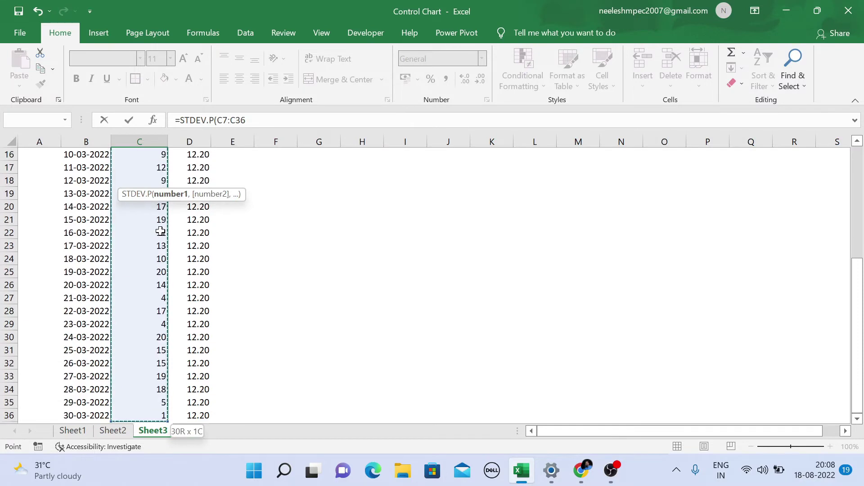
{"action": "key", "text": "F4"}
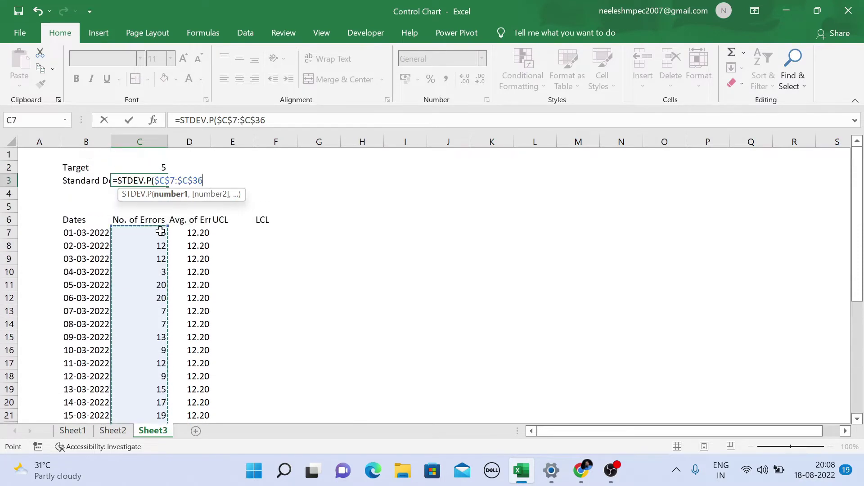
{"action": "key", "text": "Return"}
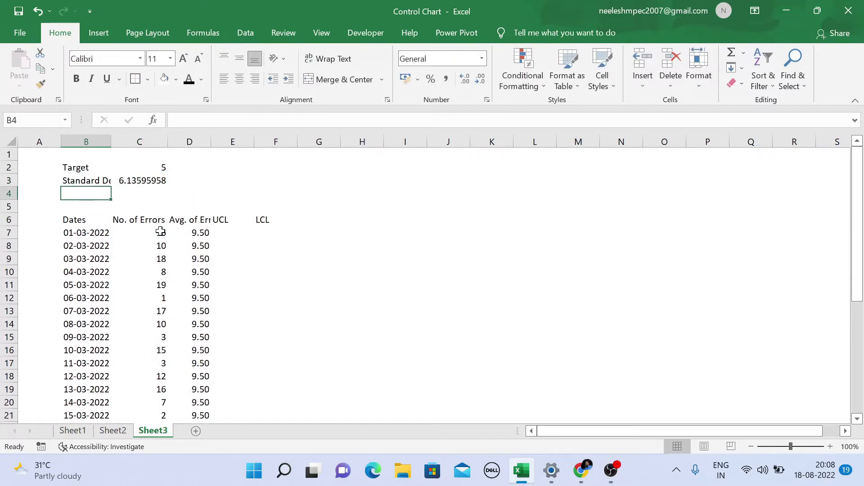
- Format the standard deviation in C3 to two decimal places and autofit column D to its Avg. of Errors header
{"action": "left_click", "coordinate": [145, 179]}
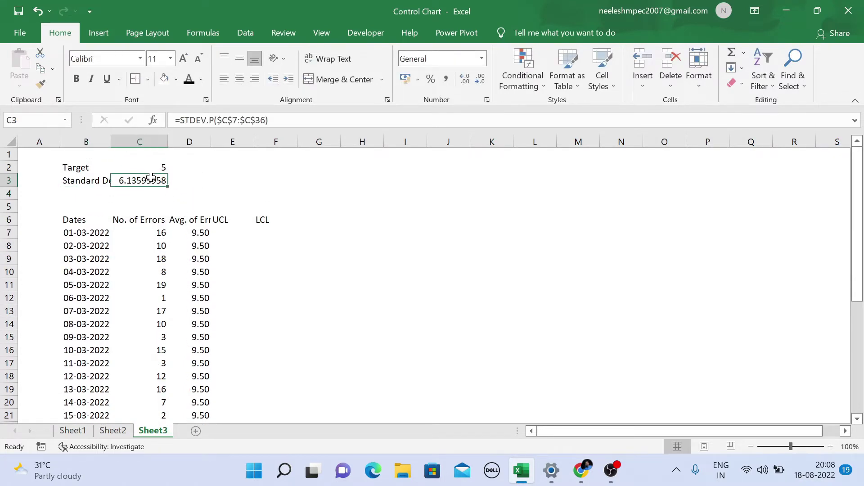
{"action": "left_click", "coordinate": [480, 79]}
{"action": "left_click", "coordinate": [480, 79]}
{"action": "left_click", "coordinate": [480, 80]}
{"action": "left_click", "coordinate": [480, 80]}
{"action": "left_click", "coordinate": [480, 80]}
{"action": "left_click", "coordinate": [479, 80]}
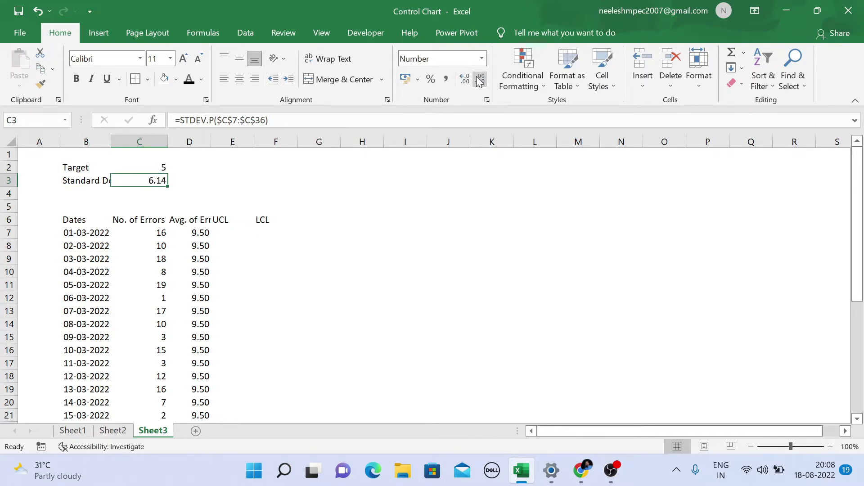
{"action": "left_click", "coordinate": [194, 206]}
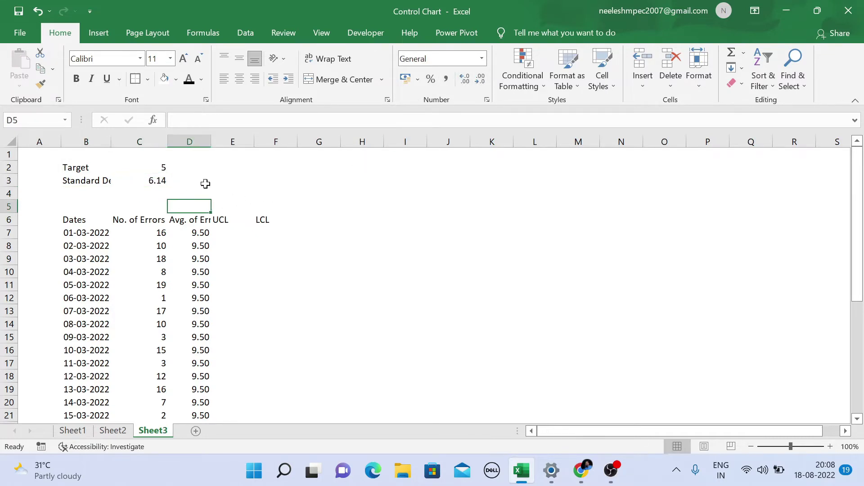
{"action": "double_click", "coordinate": [212, 141]}
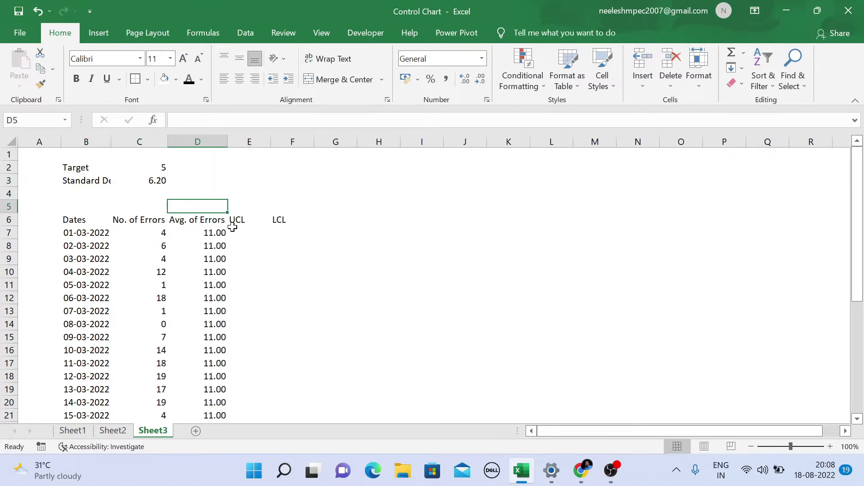
- Enter the upper control limit formula =$C$2+$C$3 in E7 and fill it down the UCL column to the last date
{"action": "left_click", "coordinate": [247, 231]}
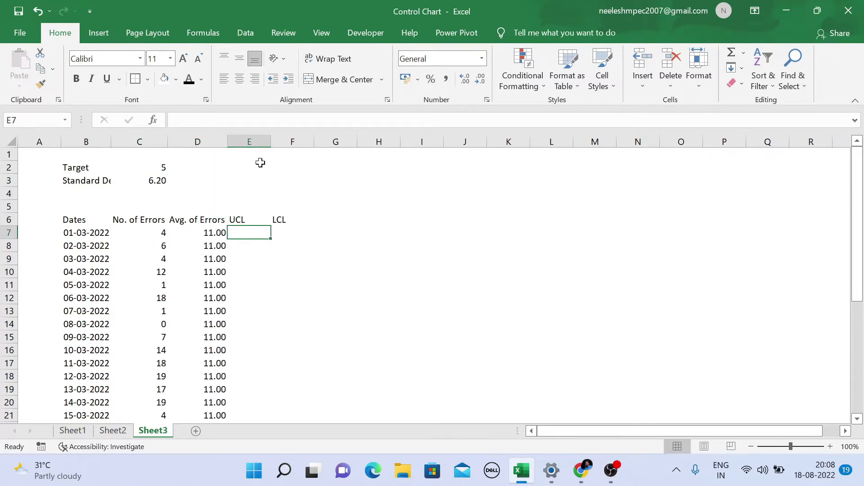
{"action": "type", "text": "="}
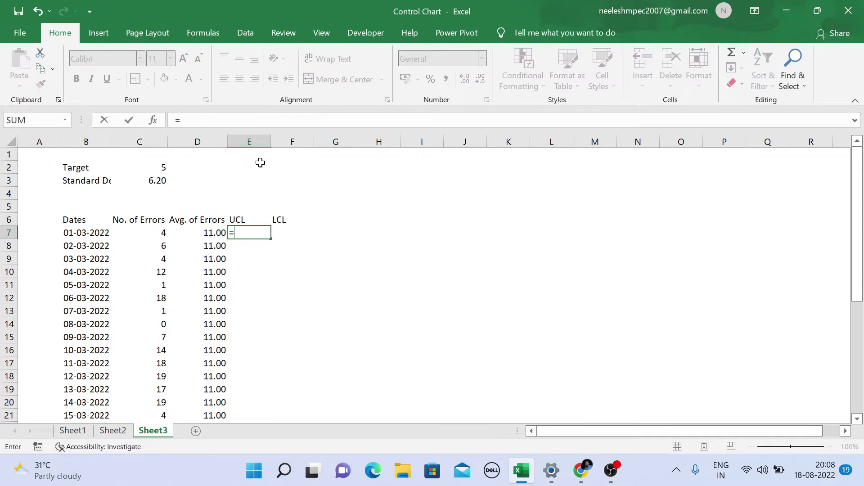
{"action": "left_click", "coordinate": [153, 167]}
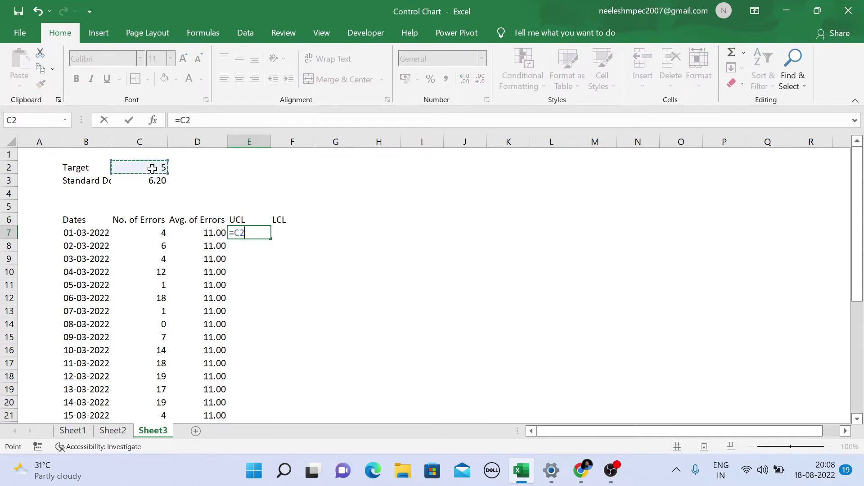
{"action": "key", "text": "F4"}
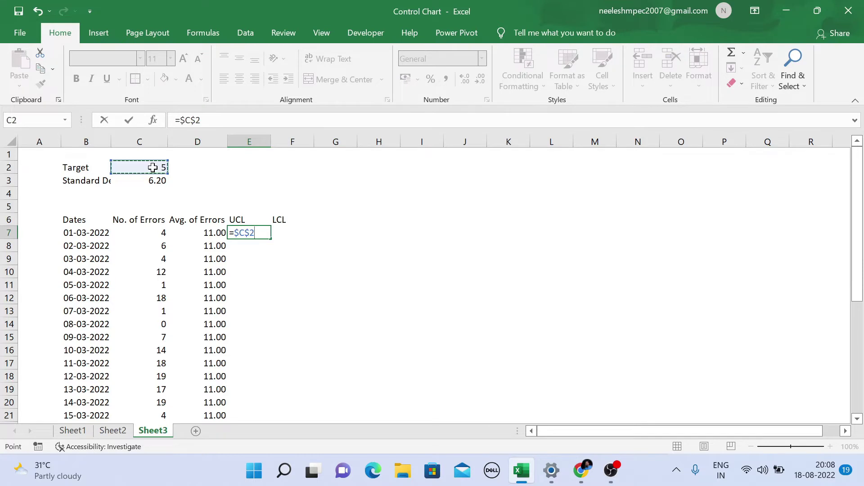
{"action": "type", "text": "+"}
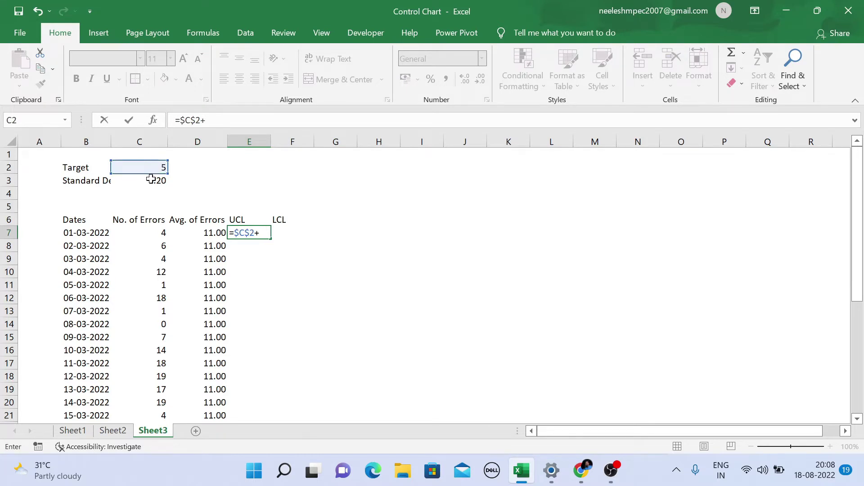
{"action": "left_click", "coordinate": [151, 180]}
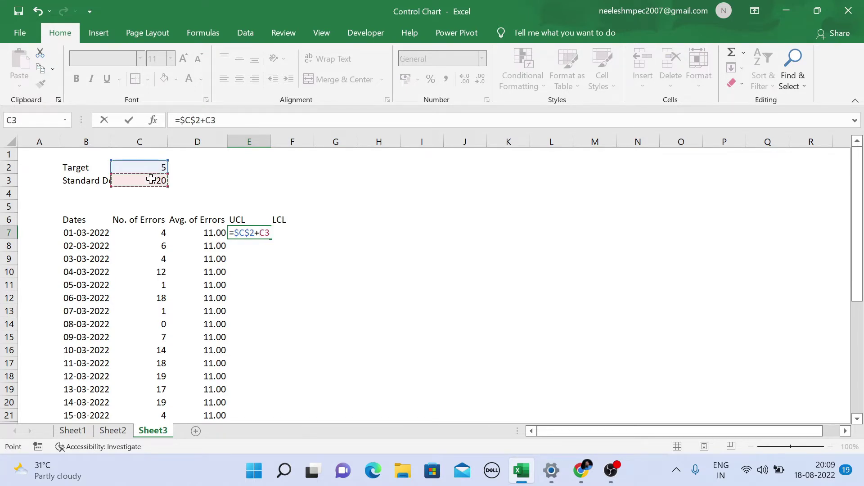
{"action": "key", "text": "F4"}
{"action": "key", "text": "Return"}
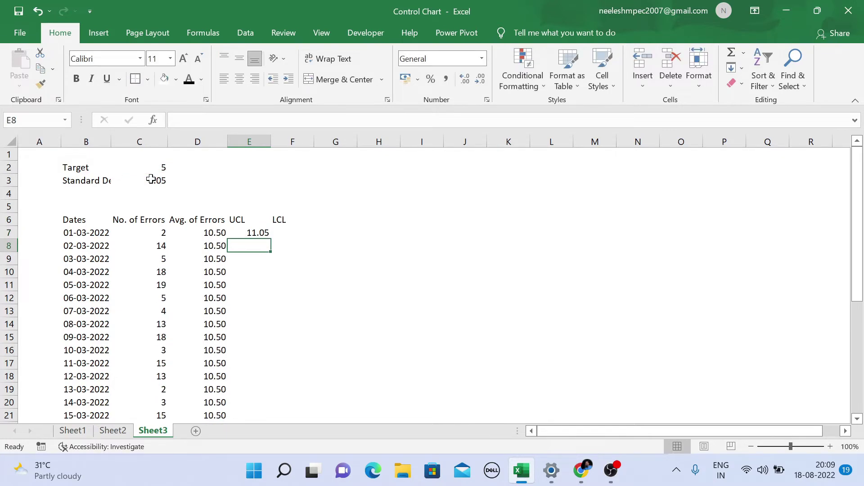
{"action": "left_click", "coordinate": [250, 232]}
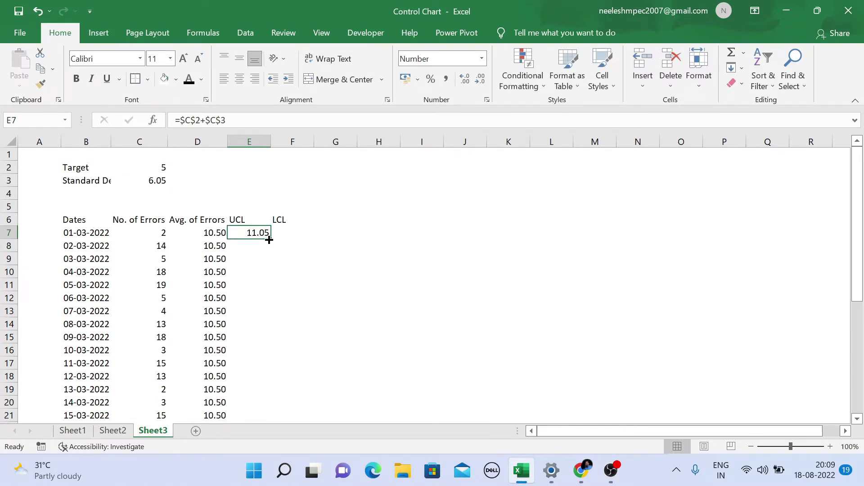
{"action": "double_click", "coordinate": [270, 238]}
- Enter the lower control limit formula =$C$2-$C$3 in F7 and fill it down the LCL column to the last date
{"action": "left_click", "coordinate": [284, 230]}
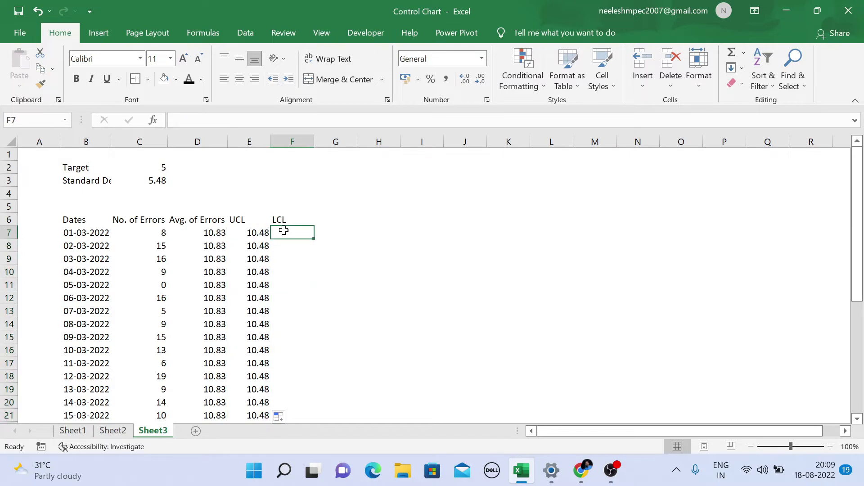
{"action": "type", "text": "="}
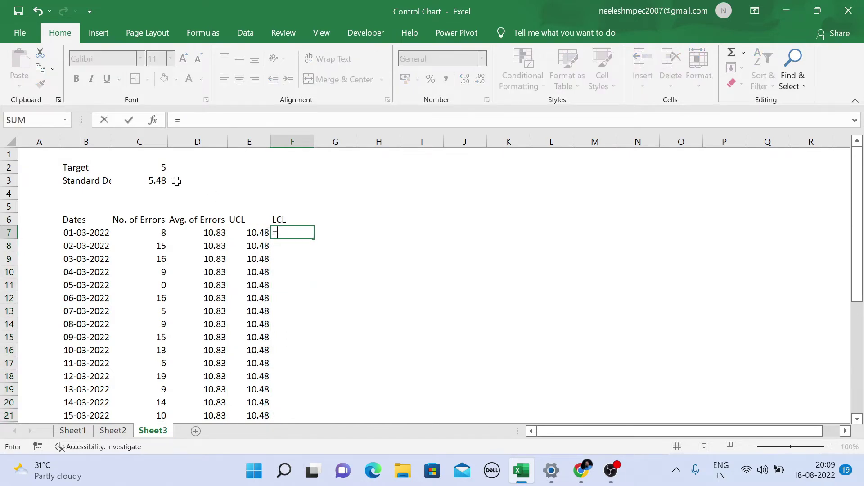
{"action": "left_click", "coordinate": [157, 169]}
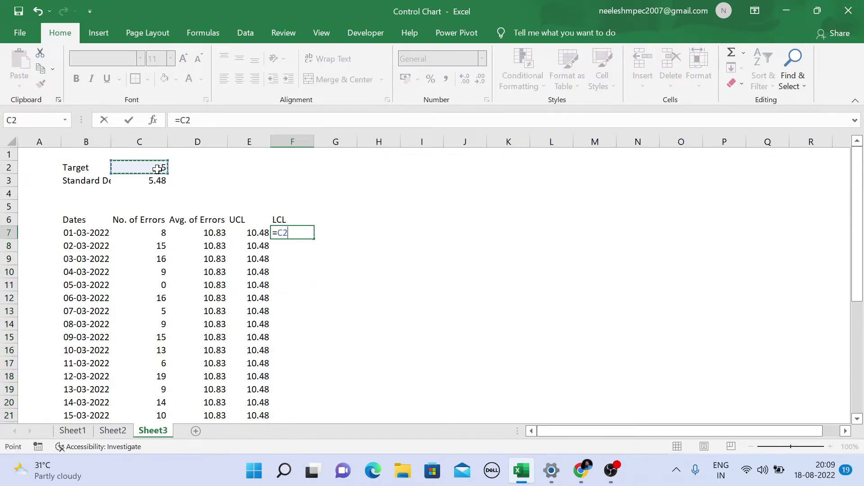
{"action": "type", "text": "-"}
{"action": "key", "text": "BackSpace"}
{"action": "key", "text": "F4"}
{"action": "type", "text": "-"}
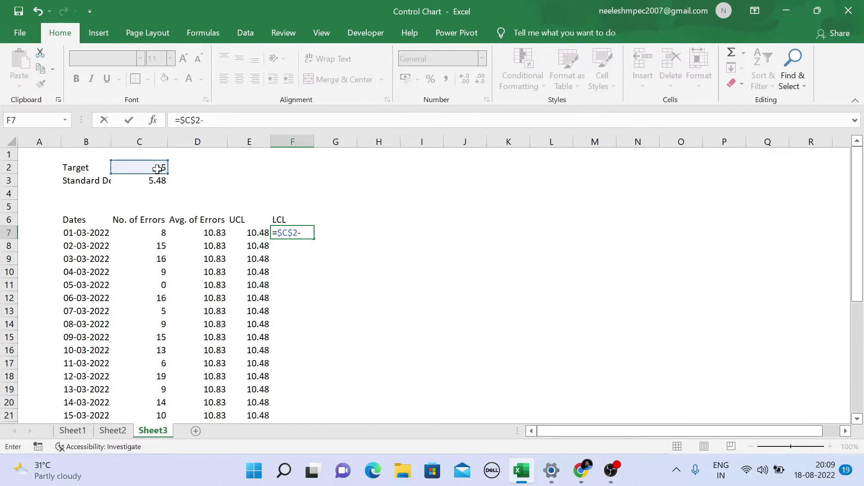
{"action": "left_click", "coordinate": [157, 181]}
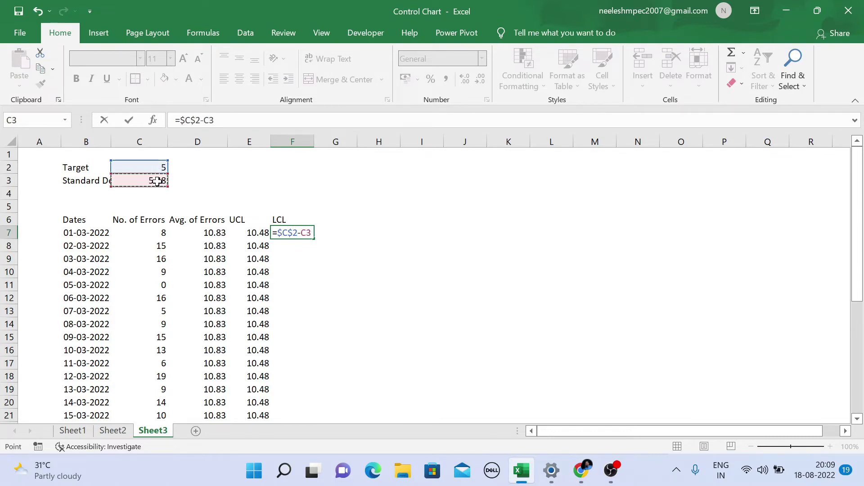
{"action": "key", "text": "F4"}
{"action": "key", "text": "Return"}
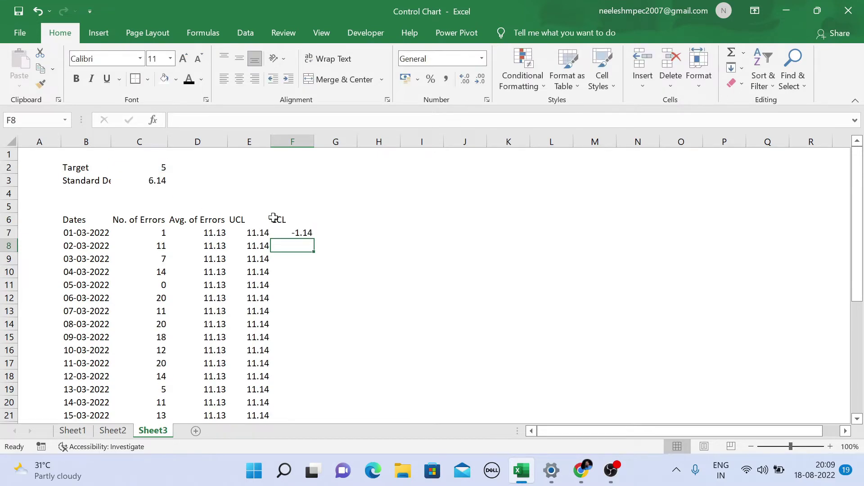
{"action": "left_click", "coordinate": [285, 231]}
{"action": "double_click", "coordinate": [313, 239]}
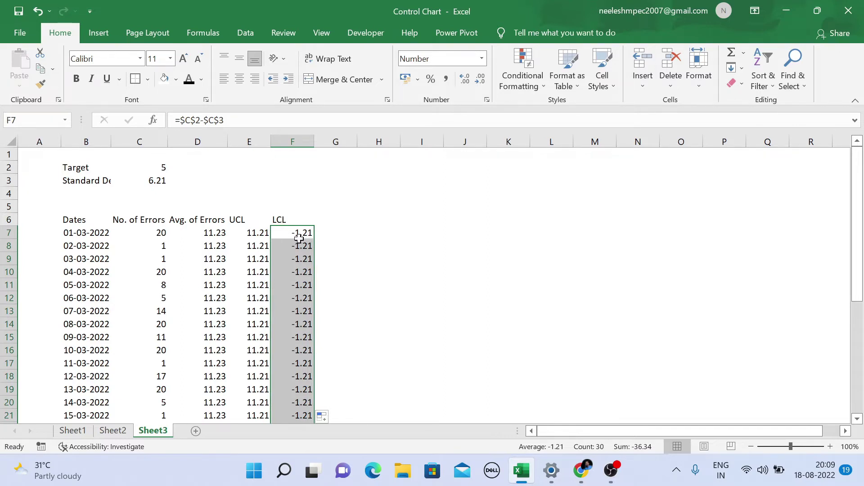
- Enter the title "Error Control Analysis by Control Chart" in the merged cell B5:F5 above the table headers
{"action": "key", "text": "Return"}
{"action": "type", "text": "4"}
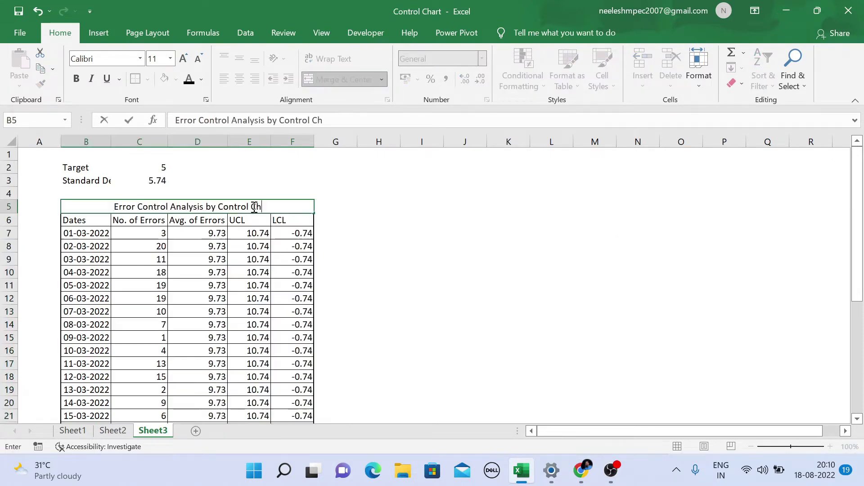
{"action": "type", "text": "hart"}
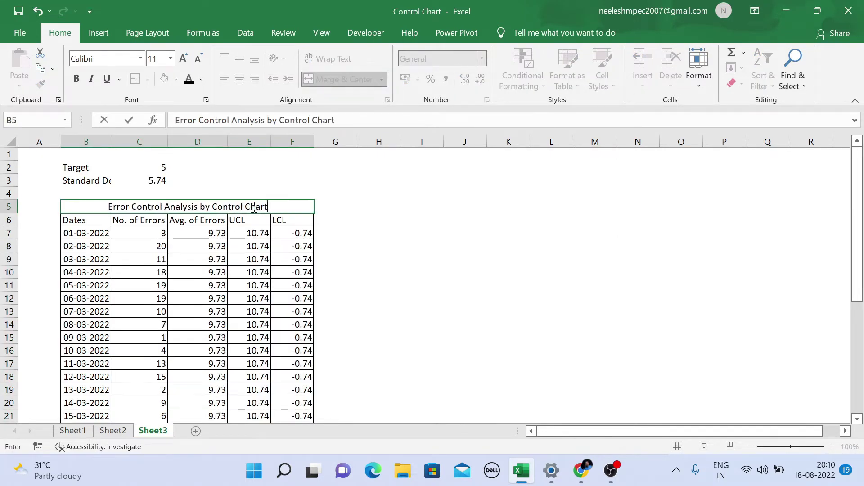
{"action": "left_click", "coordinate": [234, 195]}
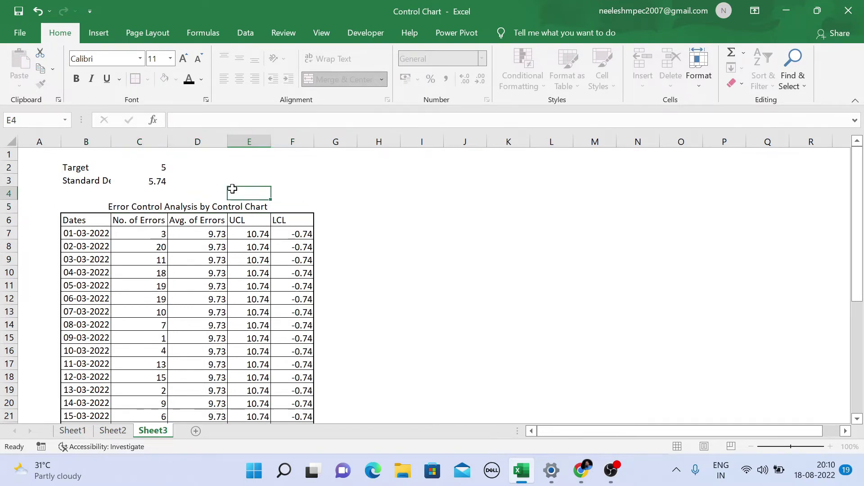
- Make the table title in B5 and the header row B6:F6 bold
{"action": "left_click", "coordinate": [174, 203]}
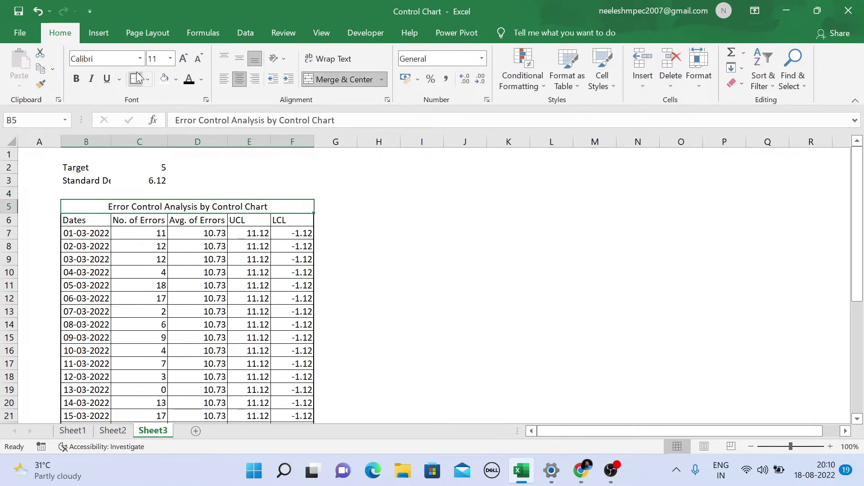
{"action": "key", "text": "ctrl+b"}
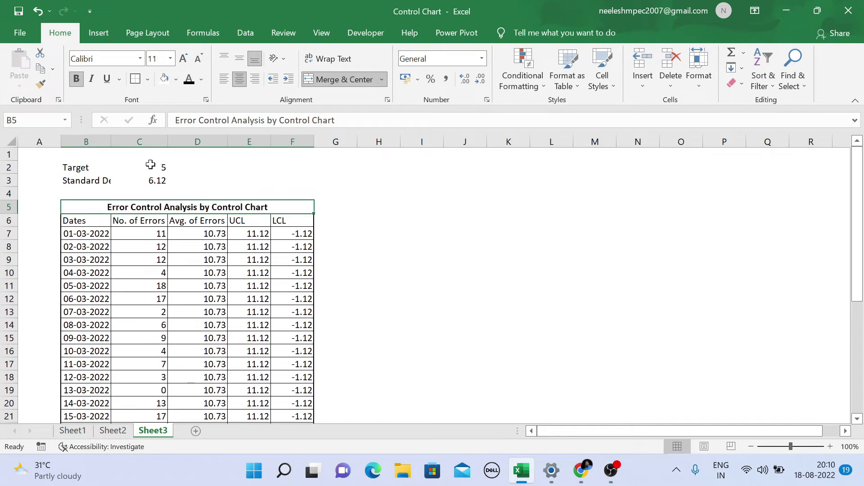
{"action": "left_click_drag", "start_coordinate": [86, 221], "coordinate": [288, 220]}
{"action": "key", "text": "ctrl+b"}
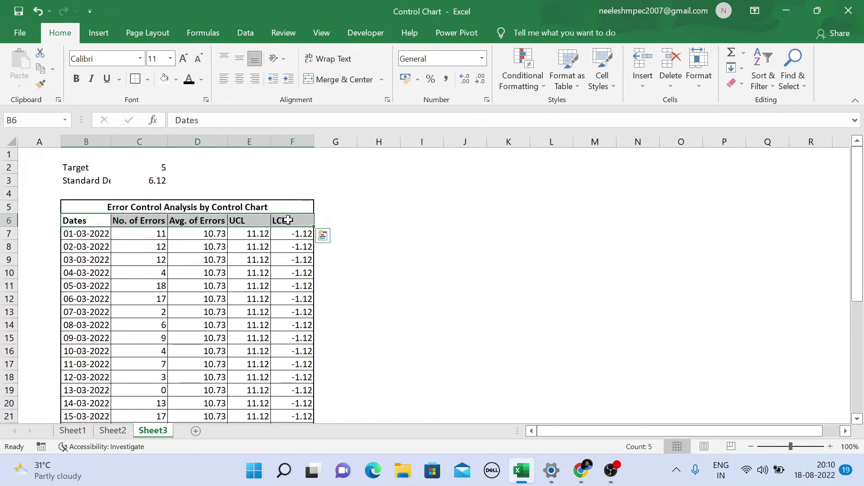
- Fit column B to its contents and give the Target and Standard Deviation block B2:C3 all borders plus a thick outside border
{"action": "left_click_drag", "start_coordinate": [79, 172], "coordinate": [145, 180]}
{"action": "double_click", "coordinate": [114, 141]}
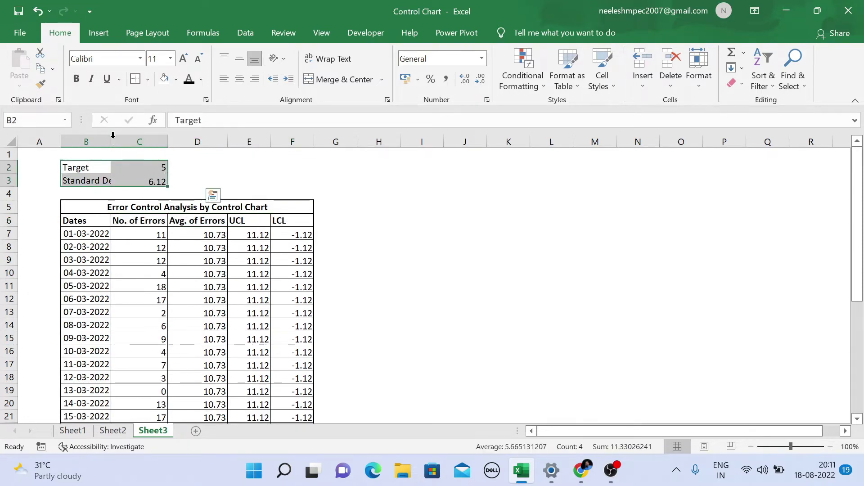
{"action": "left_click", "coordinate": [148, 79]}
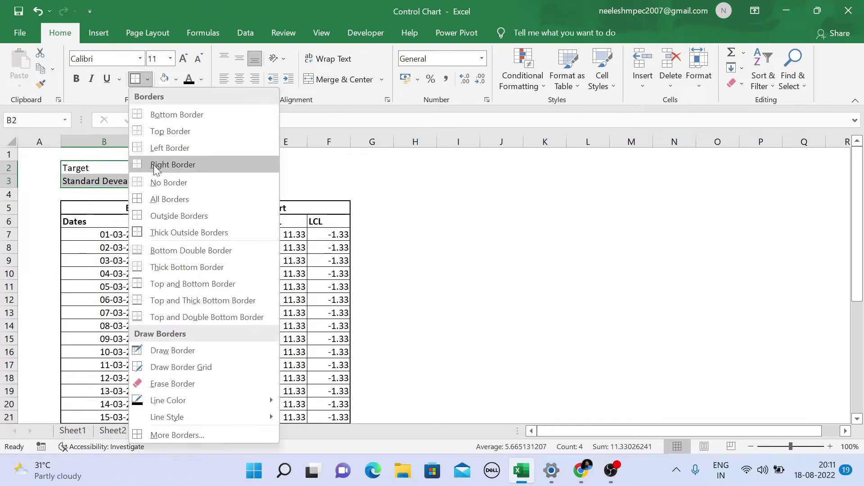
{"action": "left_click", "coordinate": [161, 200]}
{"action": "left_click", "coordinate": [148, 79]}
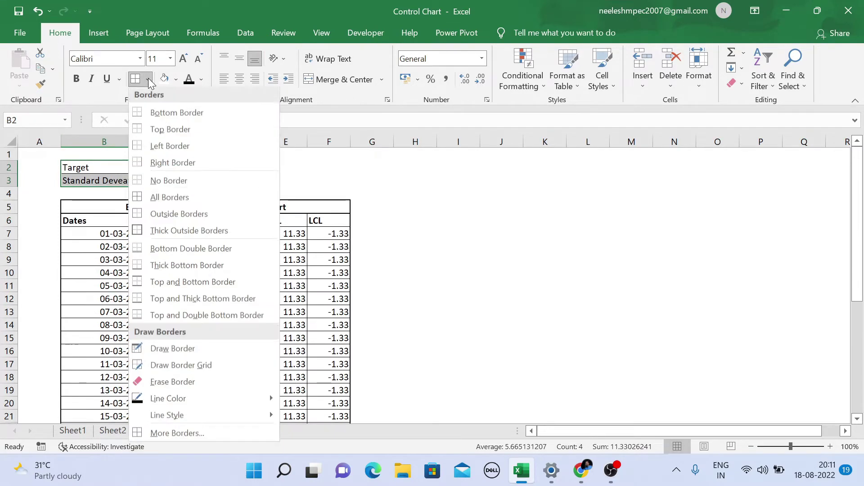
{"action": "left_click", "coordinate": [177, 234]}
{"action": "left_click", "coordinate": [273, 178]}
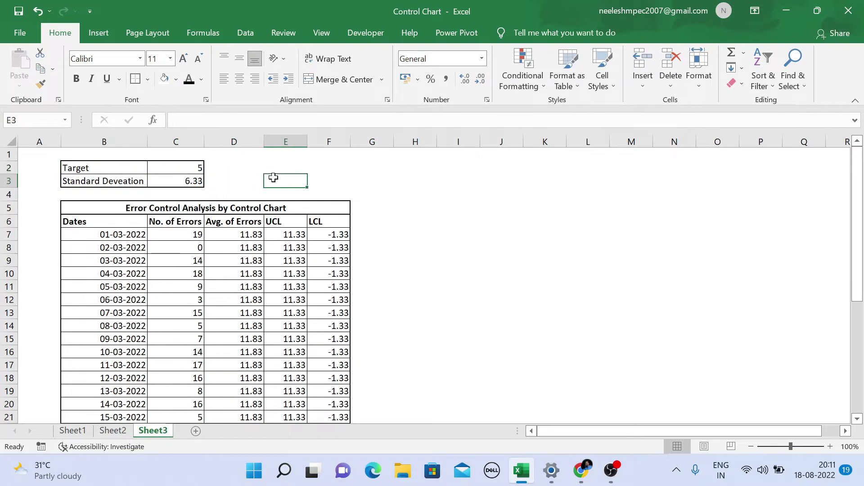
- Insert a 2-D line chart with markers from the table range B6:F36, placed beside the table
{"action": "left_click_drag", "start_coordinate": [100, 221], "coordinate": [318, 217]}
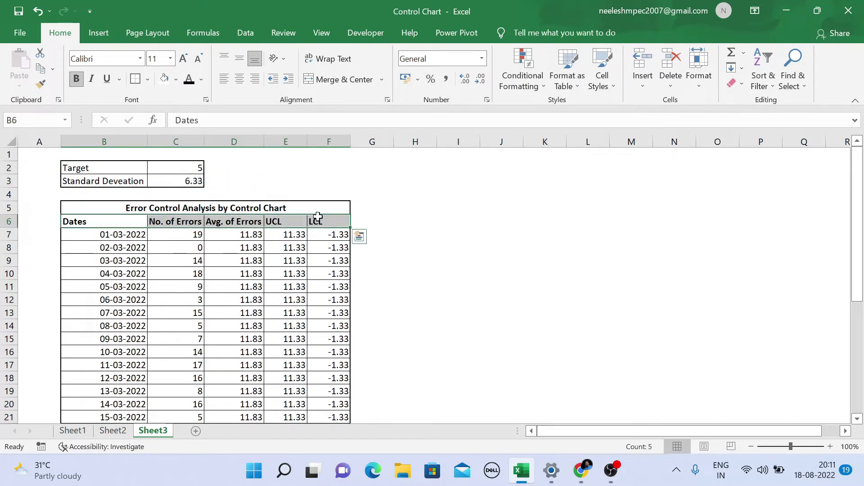
{"action": "key", "text": "ctrl+shift+Down"}
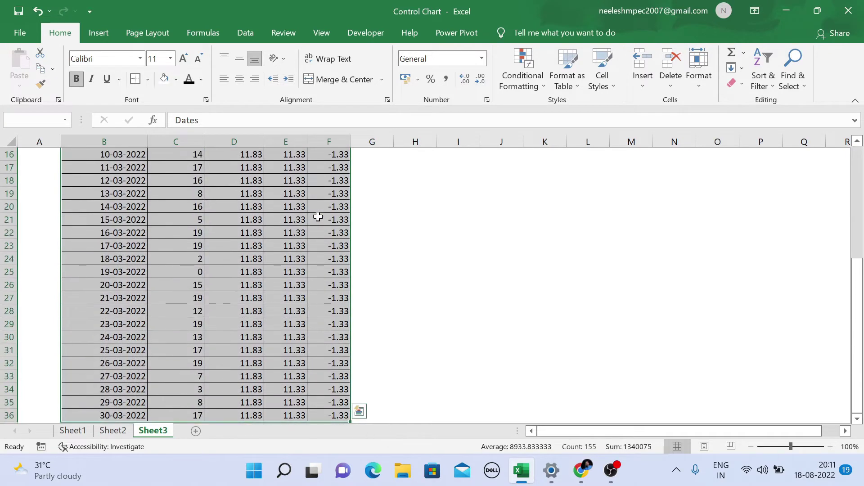
{"action": "left_click", "coordinate": [96, 32]}
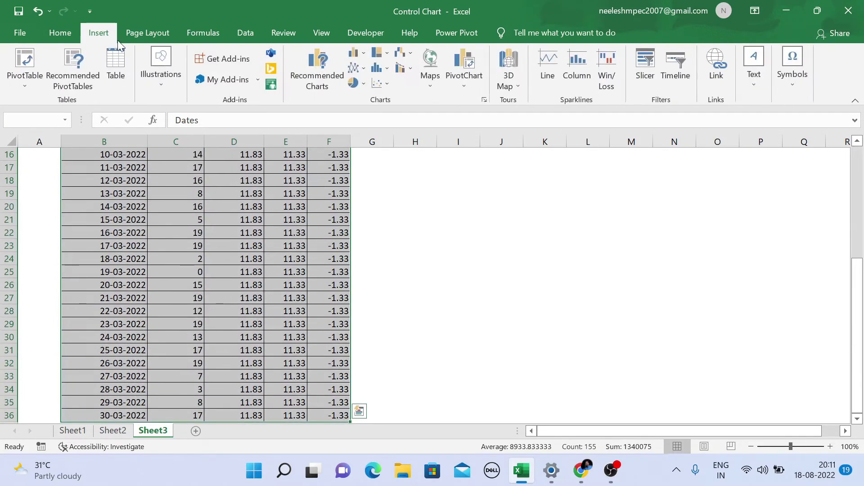
{"action": "left_click", "coordinate": [364, 69]}
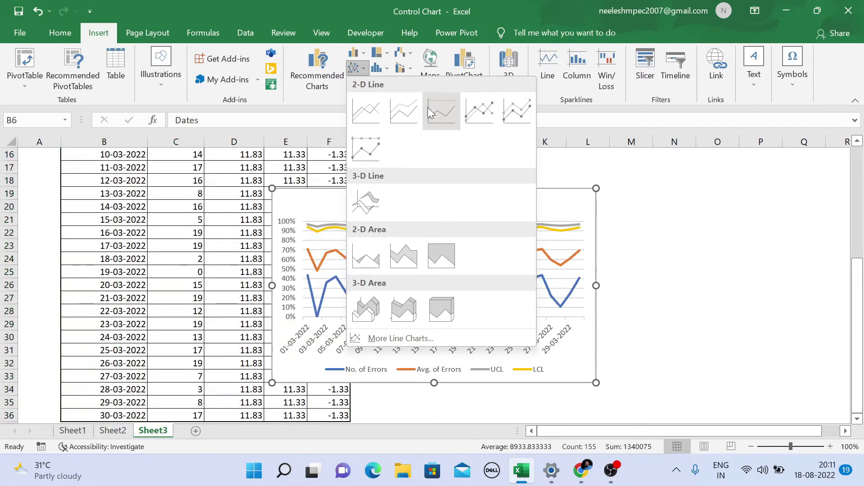
{"action": "left_click", "coordinate": [476, 115]}
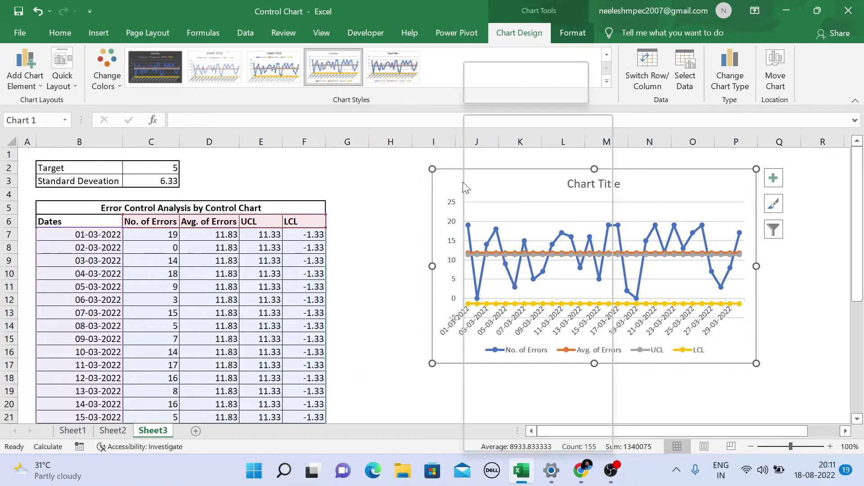
- Give the chart area a solid dark blue fill
{"action": "left_click", "coordinate": [520, 424]}
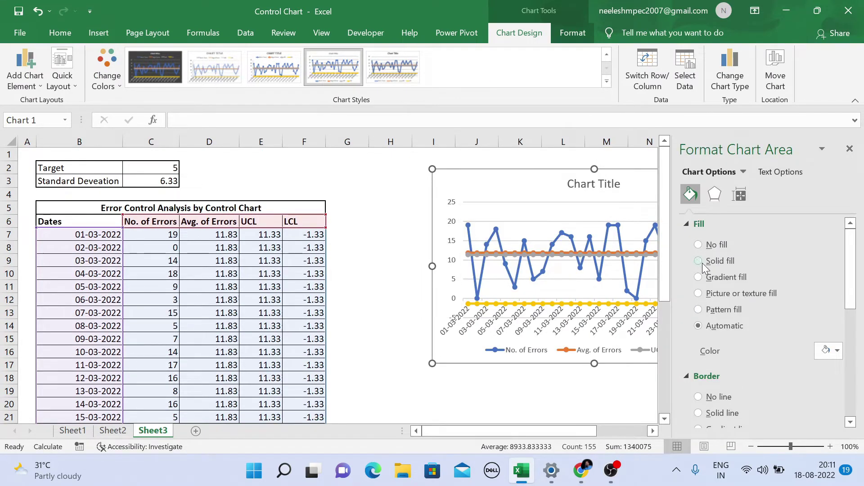
{"action": "left_click", "coordinate": [698, 261]}
{"action": "left_click", "coordinate": [838, 351]}
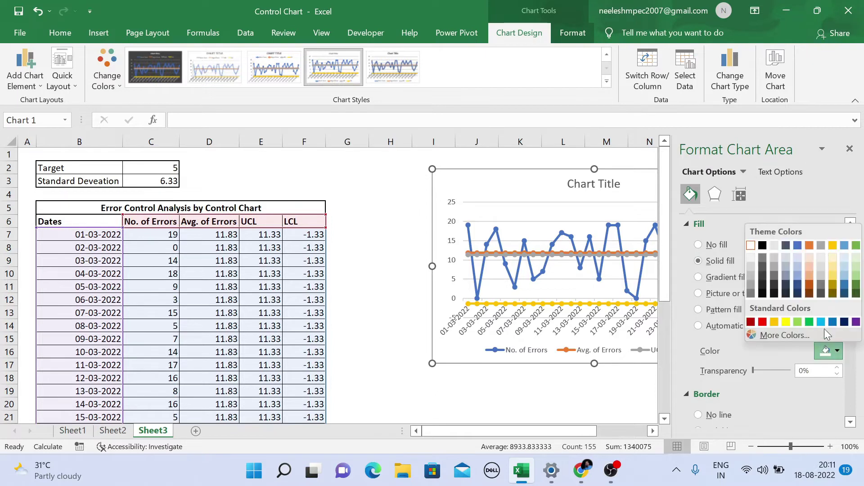
{"action": "left_click", "coordinate": [845, 322]}
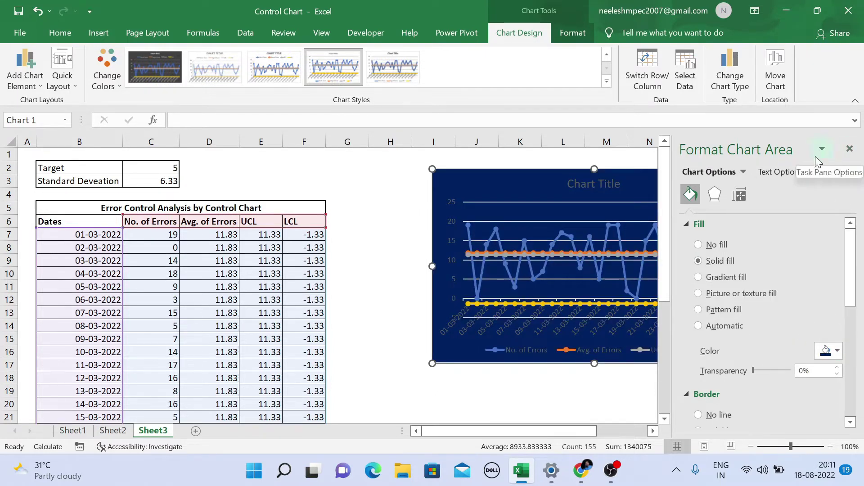
- Set the text fill of the chart's vertical value axis to white
{"action": "left_click", "coordinate": [742, 173]}
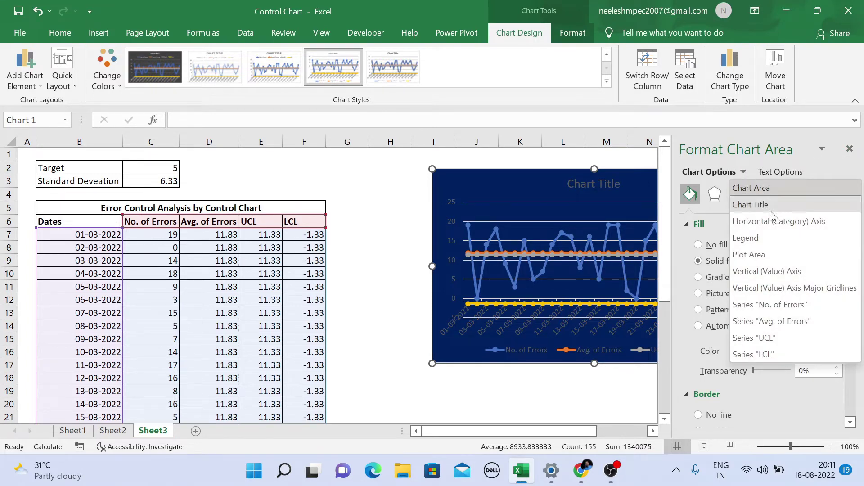
{"action": "left_click", "coordinate": [790, 271]}
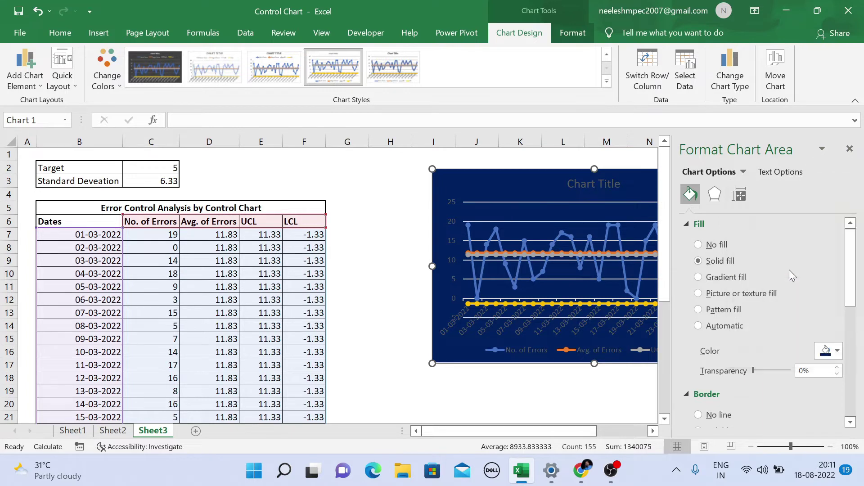
{"action": "left_click", "coordinate": [778, 173]}
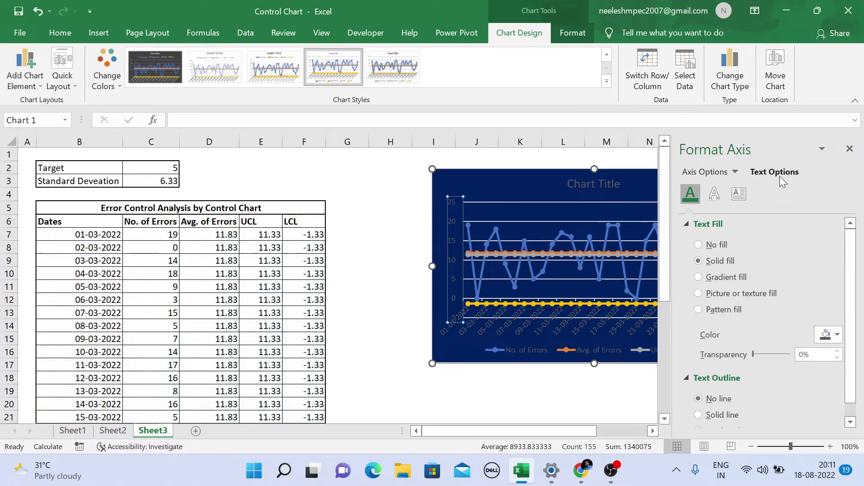
{"action": "left_click", "coordinate": [826, 335]}
{"action": "left_click", "coordinate": [751, 229]}
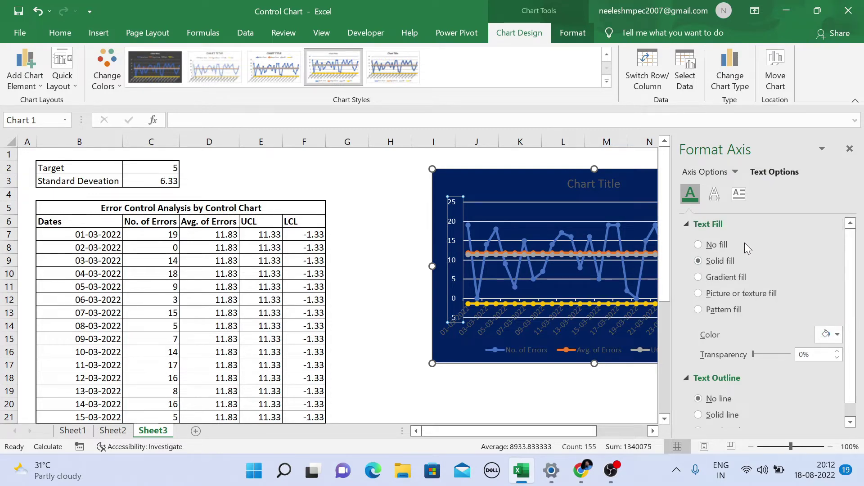
{"action": "left_click", "coordinate": [734, 172]}
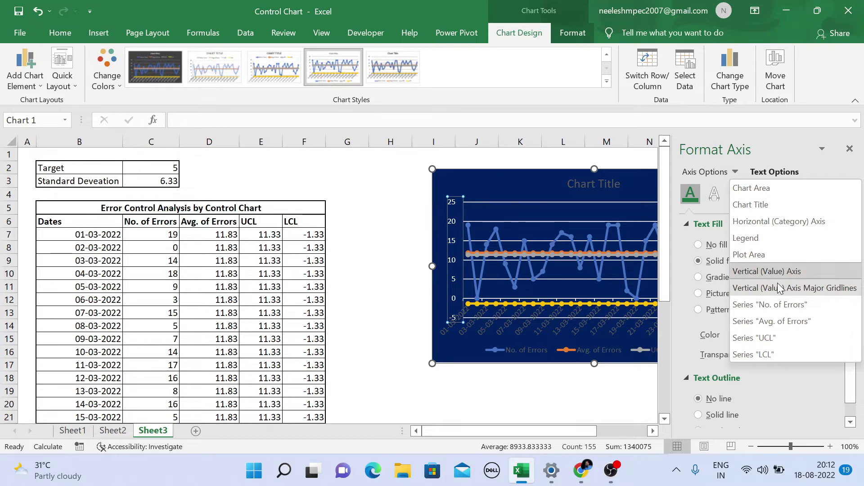
{"action": "left_click", "coordinate": [782, 299]}
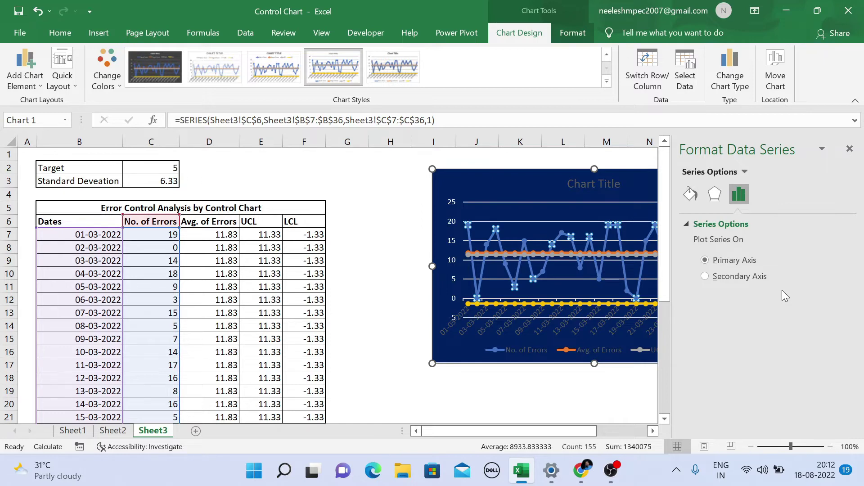
{"action": "left_click", "coordinate": [744, 172]}
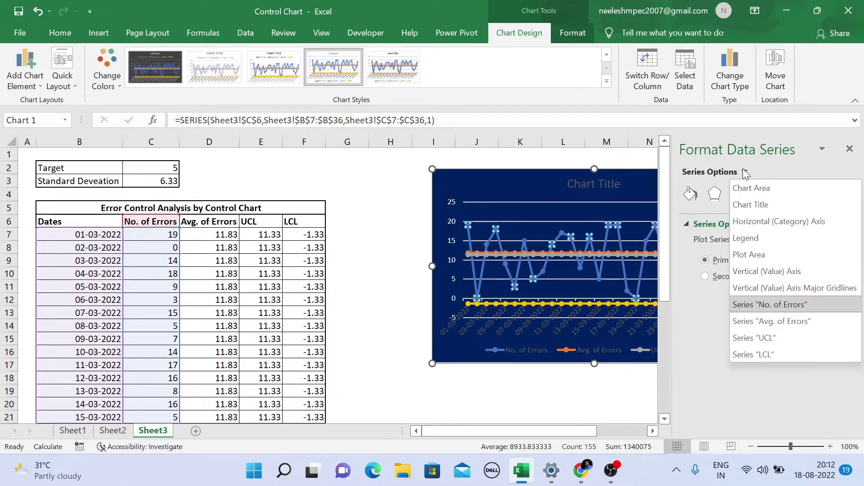
{"action": "left_click", "coordinate": [787, 308]}
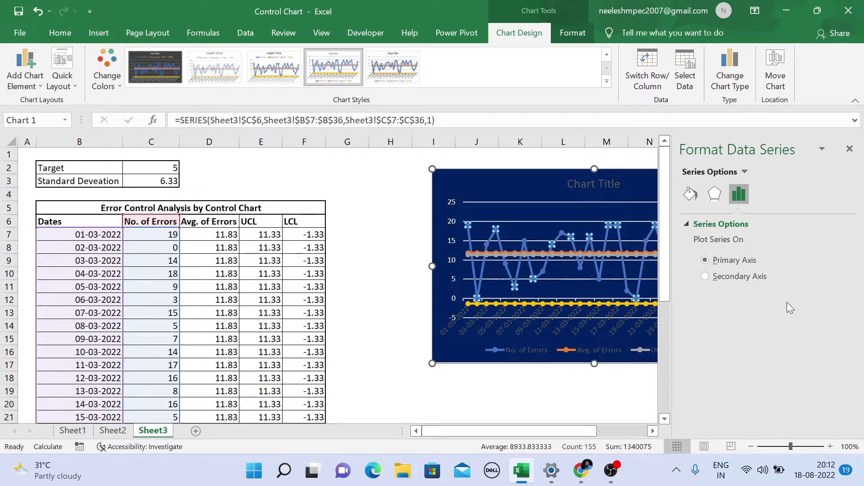
{"action": "type", "text": "4"}
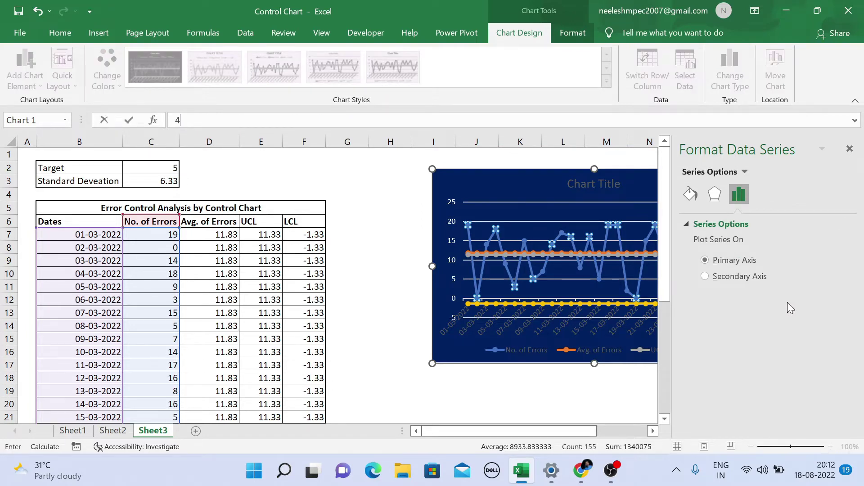
- Close the series formatting settings and remove the gridlines from the chart
{"action": "left_click", "coordinate": [849, 149]}
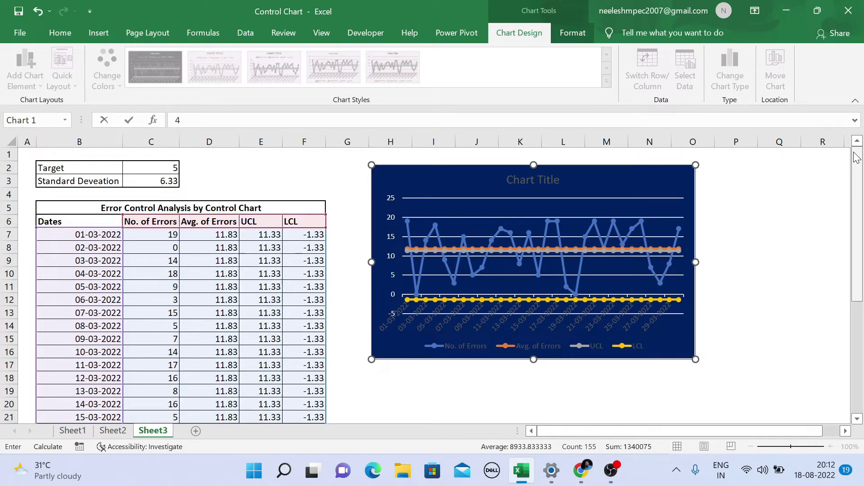
{"action": "left_click", "coordinate": [675, 178]}
{"action": "left_click", "coordinate": [711, 177]}
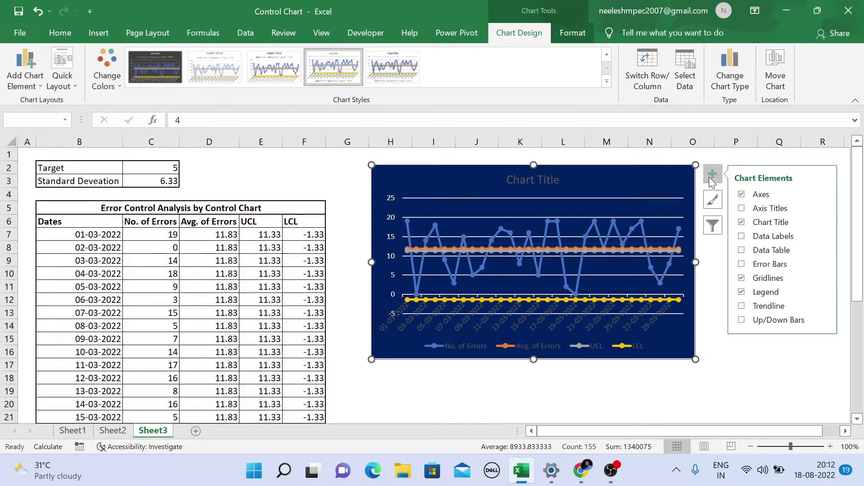
{"action": "left_click", "coordinate": [742, 278]}
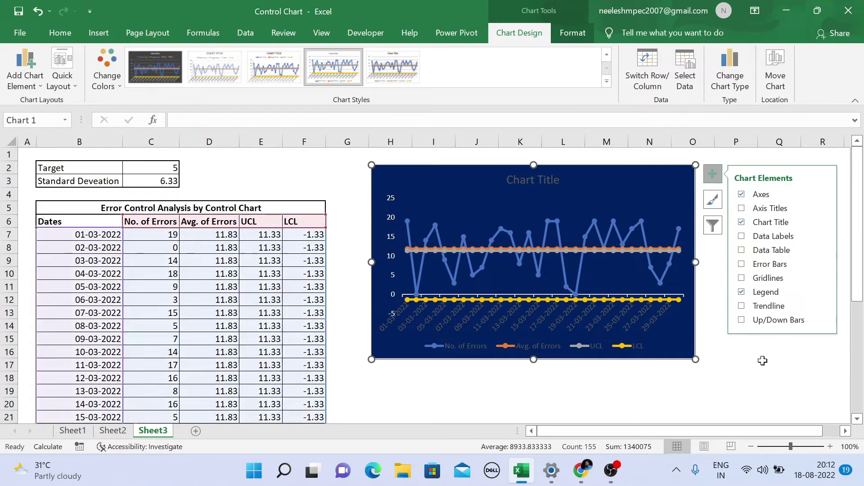
{"action": "left_click", "coordinate": [762, 358]}
{"action": "left_click", "coordinate": [764, 363]}
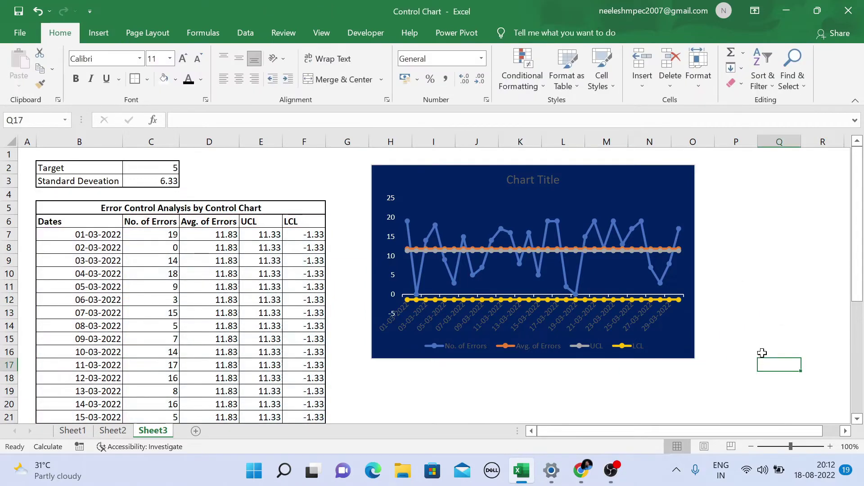
- Set the text fill of the chart's horizontal date axis labels to white
{"action": "left_click", "coordinate": [661, 178]}
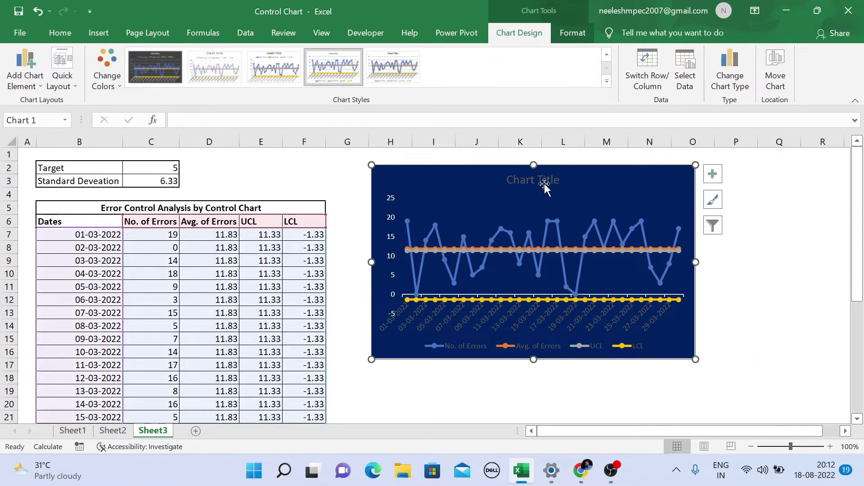
{"action": "left_click", "coordinate": [560, 319]}
{"action": "right_click", "coordinate": [560, 319]}
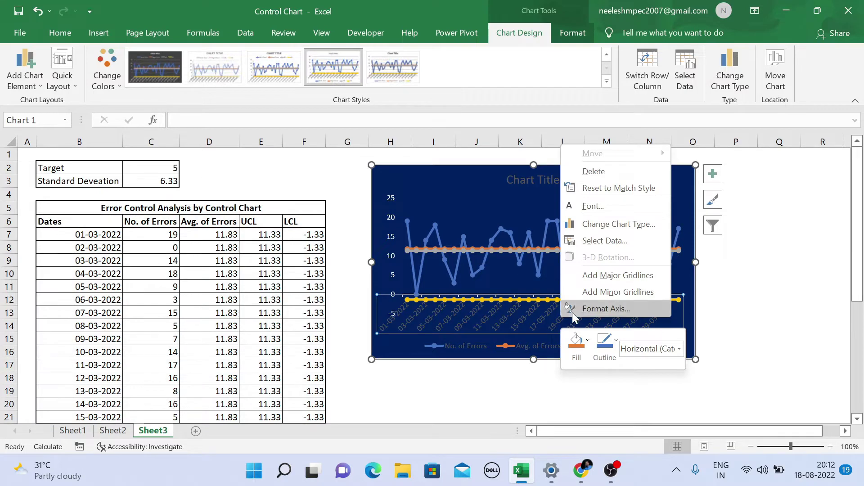
{"action": "left_click", "coordinate": [574, 312]}
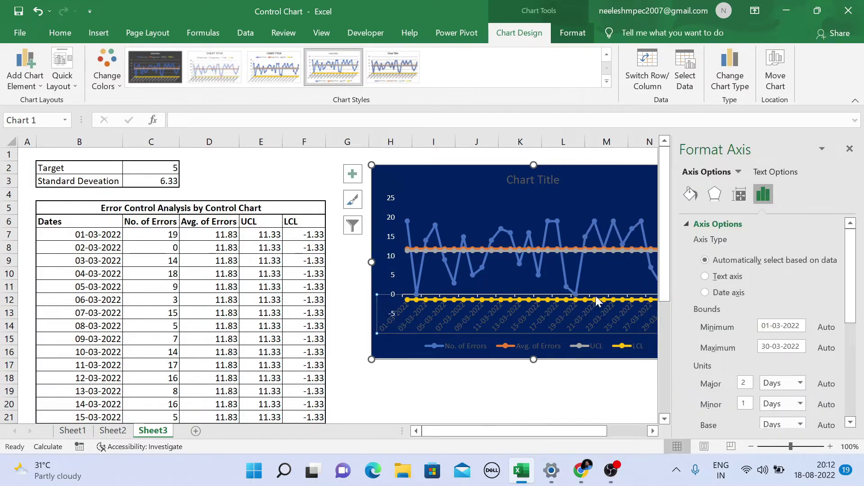
{"action": "left_click", "coordinate": [763, 172]}
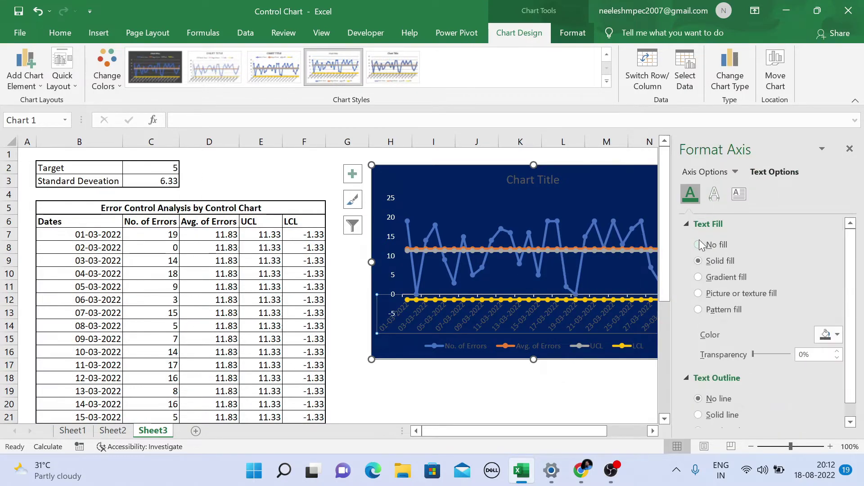
{"action": "left_click", "coordinate": [836, 334]}
{"action": "left_click", "coordinate": [750, 228]}
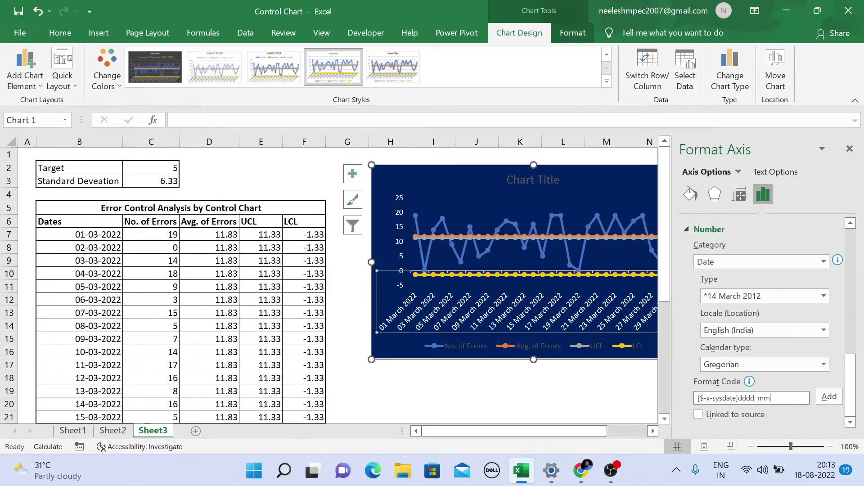
- Replace the horizontal axis's long date format code with a custom one that shows dates like 01-Mar-22, and close the axis formatting
{"action": "key", "text": "BackSpace"}
{"action": "key", "text": "BackSpace"}
{"action": "key", "text": "BackSpace"}
{"action": "key", "text": "BackSpace"}
{"action": "key", "text": "BackSpace"}
{"action": "key", "text": "BackSpace"}
{"action": "key", "text": "BackSpace"}
{"action": "key", "text": "BackSpace"}
{"action": "key", "text": "BackSpace"}
{"action": "key", "text": "BackSpace"}
{"action": "key", "text": "BackSpace"}
{"action": "key", "text": "BackSpace"}
{"action": "key", "text": "BackSpace"}
{"action": "key", "text": "BackSpace"}
{"action": "key", "text": "BackSpace"}
{"action": "left_click", "coordinate": [832, 398]}
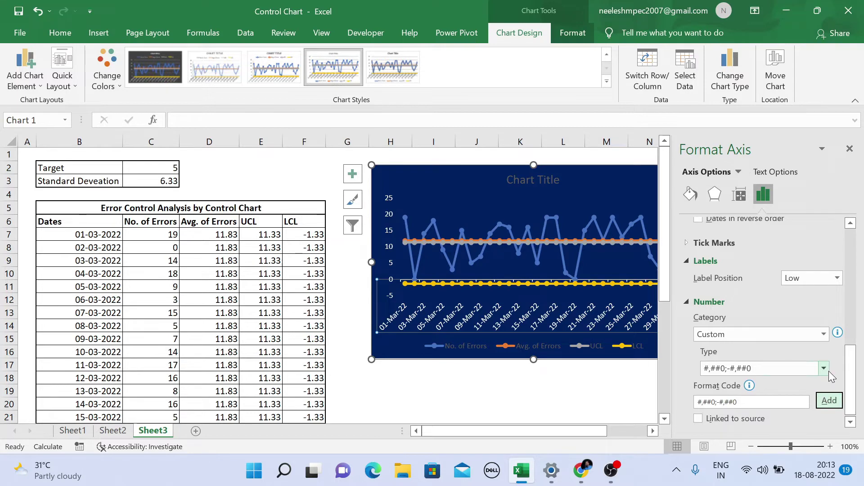
{"action": "left_click", "coordinate": [850, 148]}
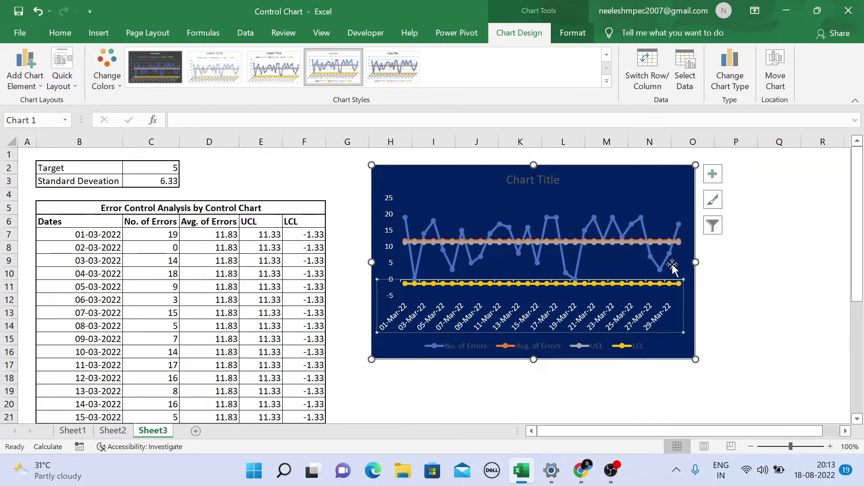
- Delete the chart's legend and widen the chart until it ends in column Q
{"action": "left_click", "coordinate": [602, 350]}
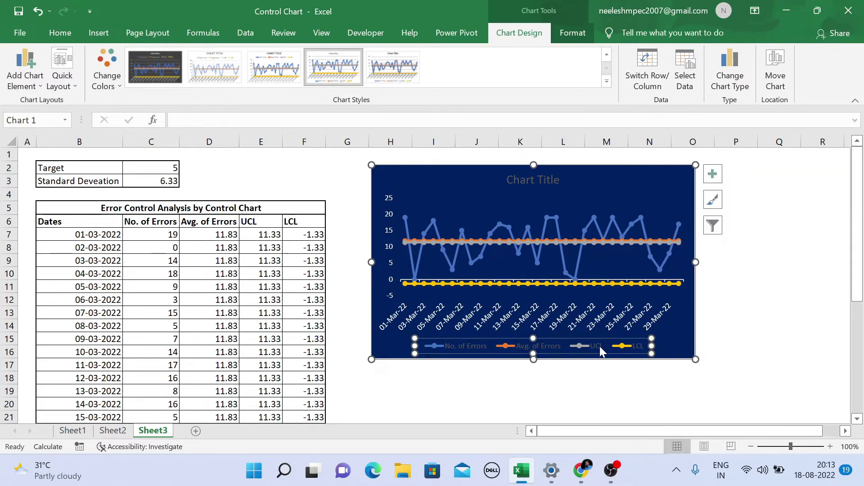
{"action": "key", "text": "Delete"}
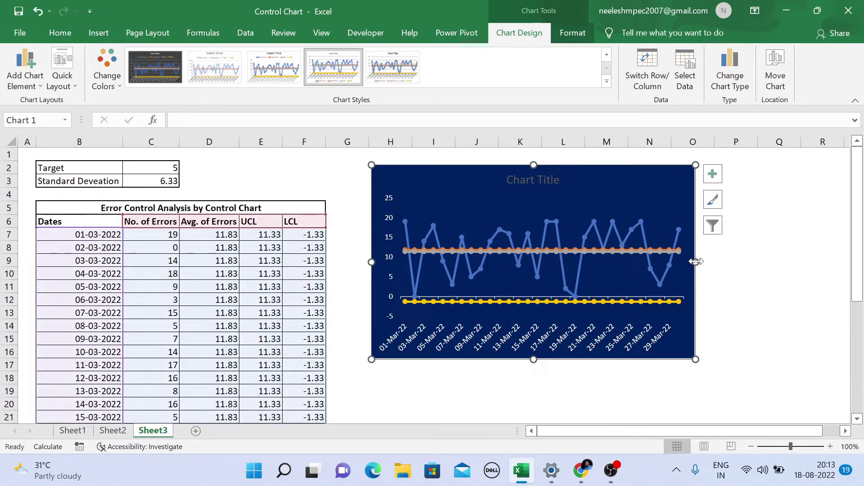
{"action": "left_click_drag", "start_coordinate": [695, 261], "coordinate": [806, 262]}
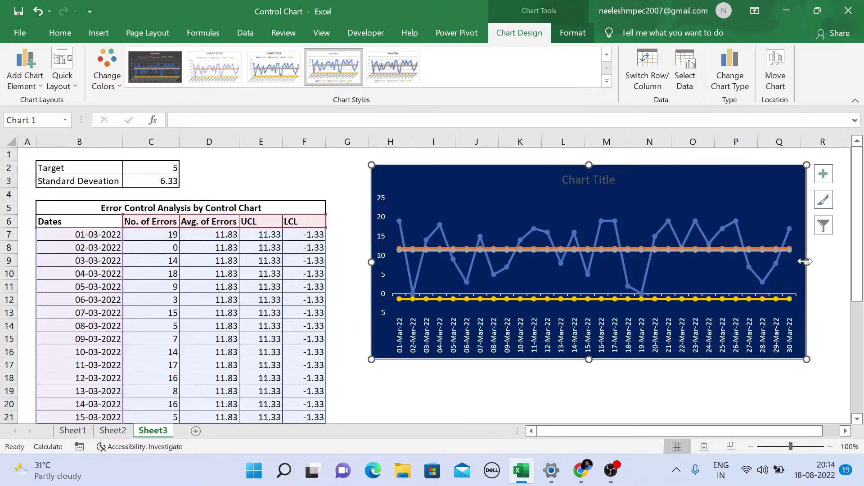
- Open the formatting of the chart's LCL series and give it a solid red line
{"action": "left_click", "coordinate": [712, 298]}
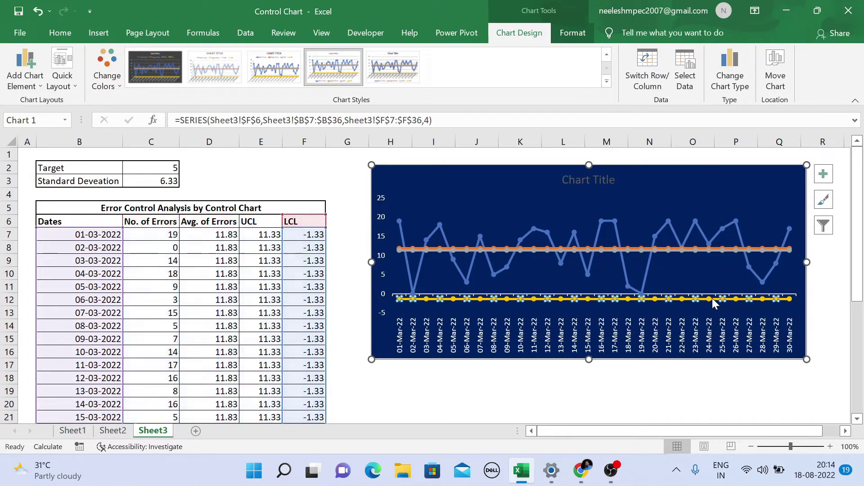
{"action": "right_click", "coordinate": [712, 298]}
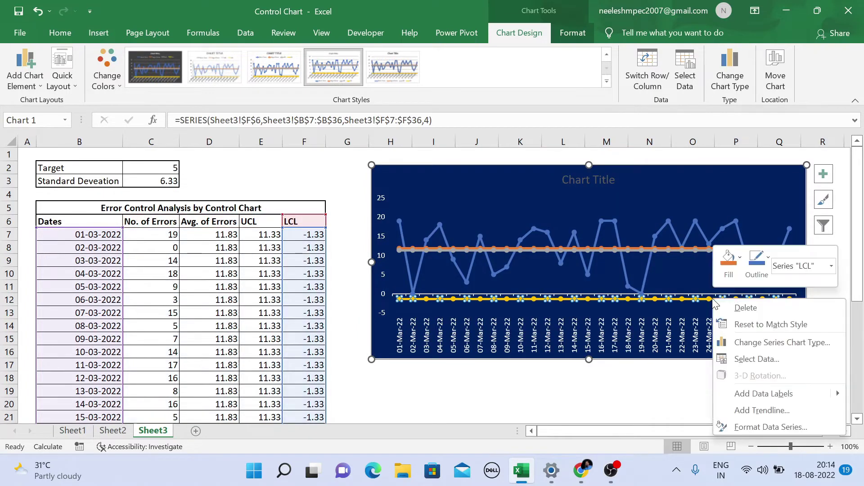
{"action": "left_click", "coordinate": [750, 427]}
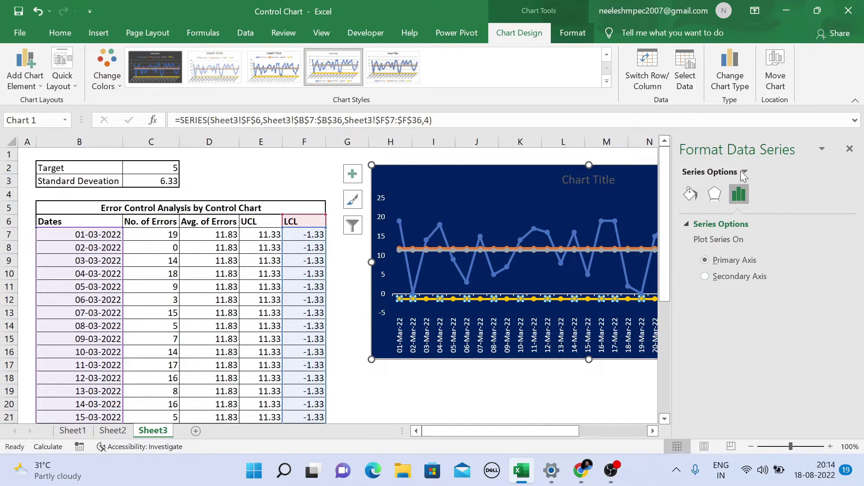
{"action": "left_click", "coordinate": [744, 172]}
{"action": "left_click", "coordinate": [692, 195]}
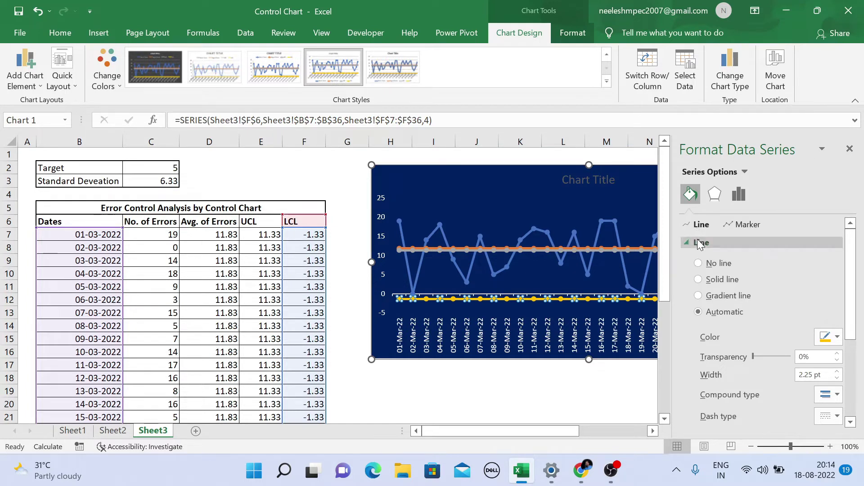
{"action": "left_click", "coordinate": [710, 282]}
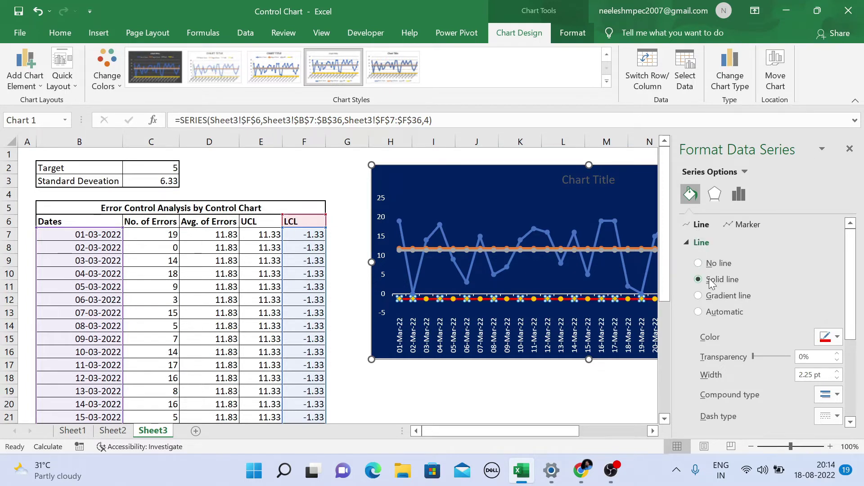
- Set the LCL line's width to 1 pt and give it a dotted dash type
{"action": "left_click", "coordinate": [837, 373]}
{"action": "left_click", "coordinate": [837, 379]}
{"action": "left_click", "coordinate": [838, 378]}
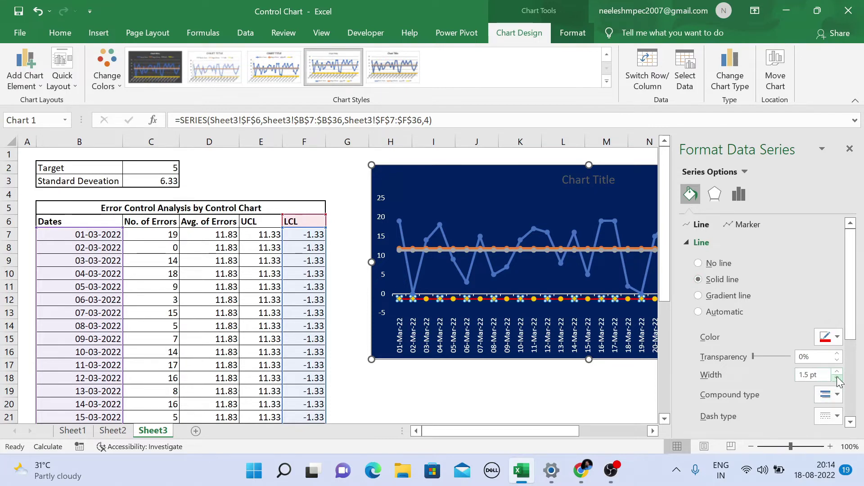
{"action": "left_click", "coordinate": [837, 378]}
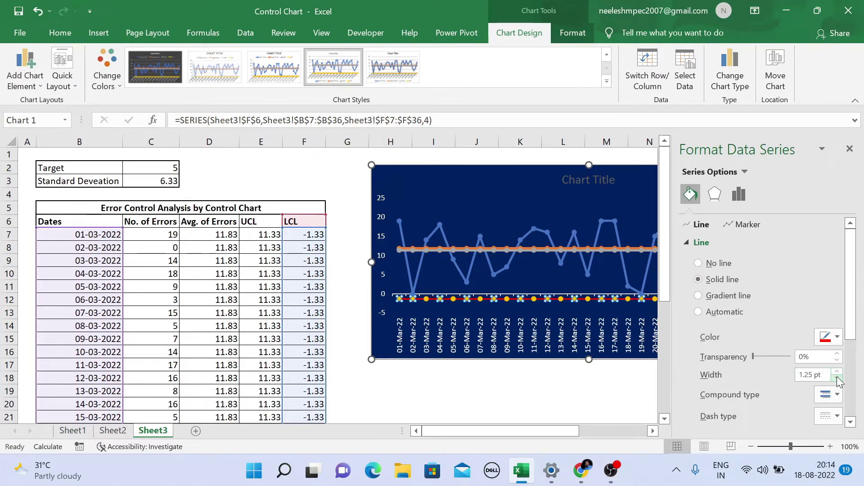
{"action": "left_click", "coordinate": [837, 416]}
{"action": "left_click", "coordinate": [820, 349]}
{"action": "left_click", "coordinate": [836, 379]}
- Set the transparency of the LCL line to 10%
{"action": "left_click", "coordinate": [837, 354]}
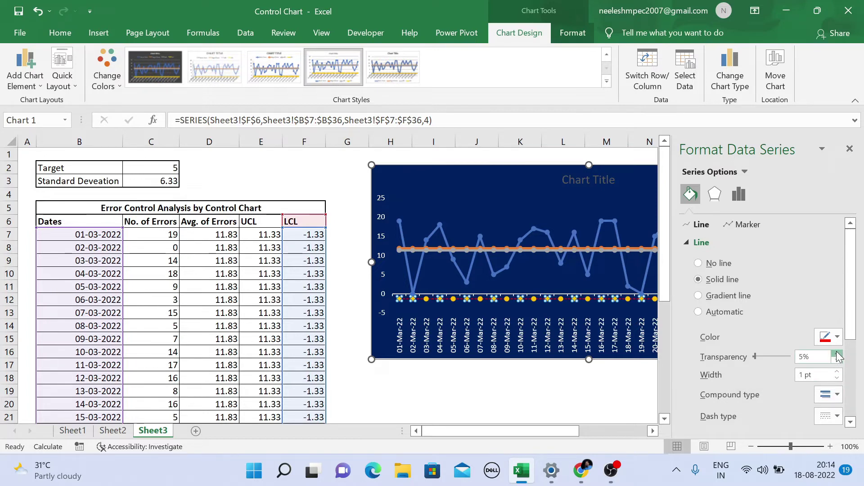
{"action": "left_click", "coordinate": [838, 353]}
{"action": "left_click", "coordinate": [837, 354]}
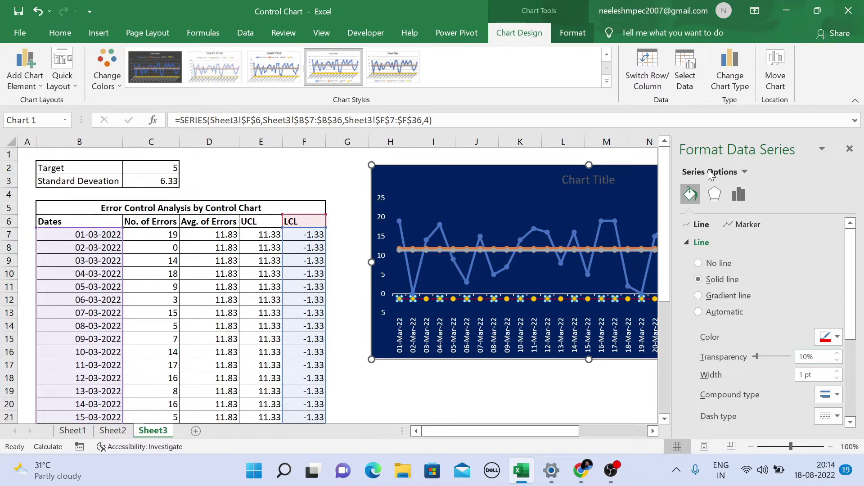
- Switch the formatting to the UCL series and set its line width to 1 pt
{"action": "left_click", "coordinate": [744, 172]}
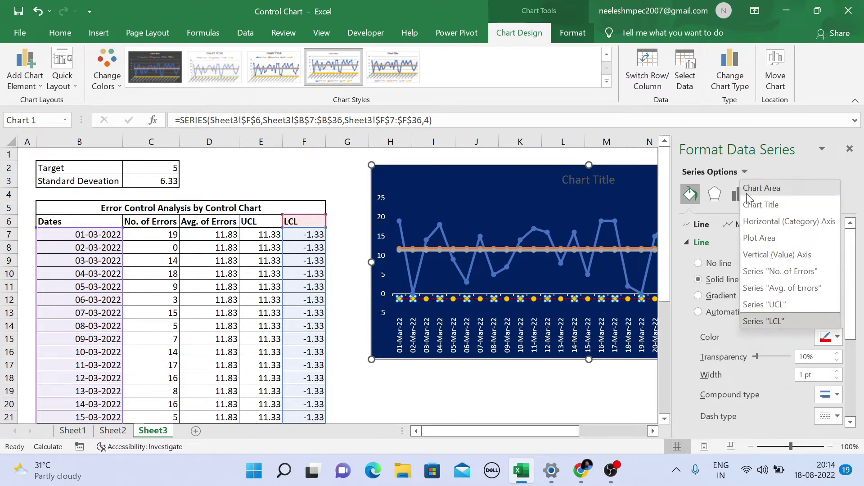
{"action": "left_click", "coordinate": [783, 302]}
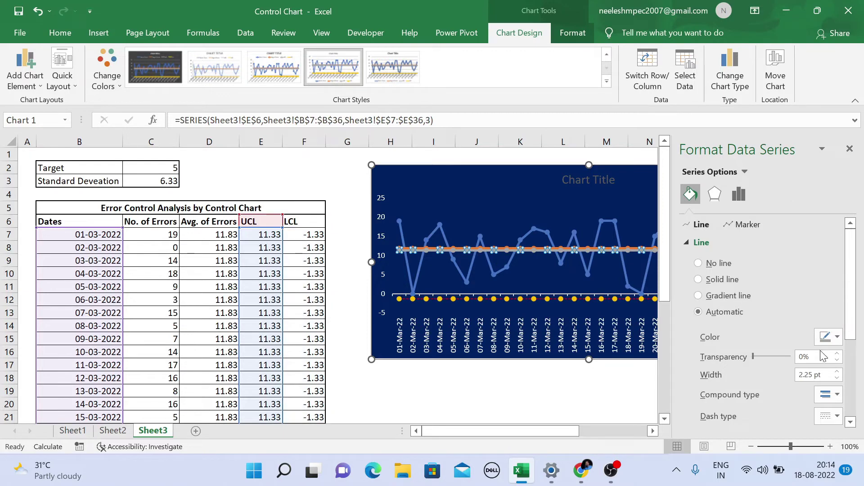
{"action": "left_click", "coordinate": [837, 379]}
{"action": "left_click", "coordinate": [837, 379]}
{"action": "left_click", "coordinate": [838, 379]}
{"action": "left_click", "coordinate": [838, 379]}
{"action": "left_click", "coordinate": [837, 379]}
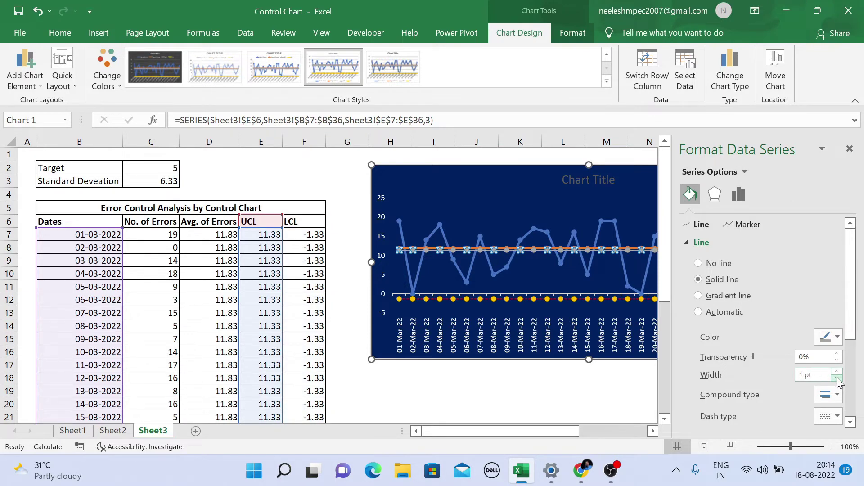
- Give the UCL line a dotted dash type and set its transparency to 10%
{"action": "left_click", "coordinate": [831, 417]}
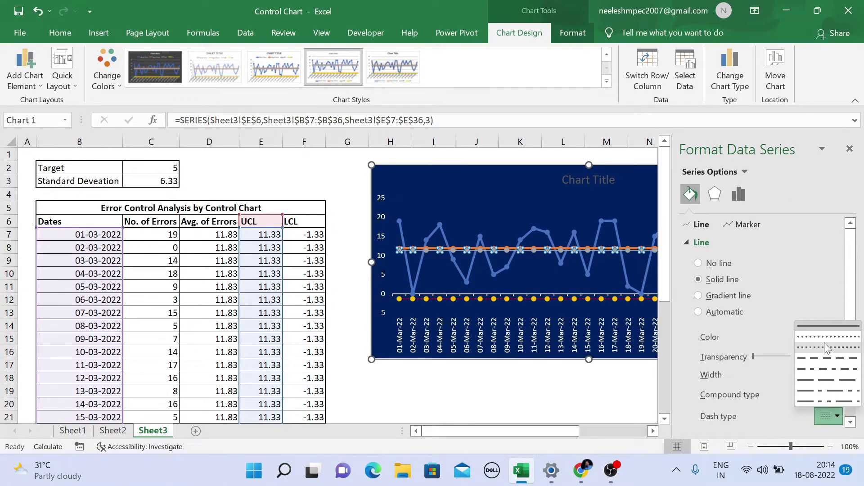
{"action": "left_click", "coordinate": [825, 342]}
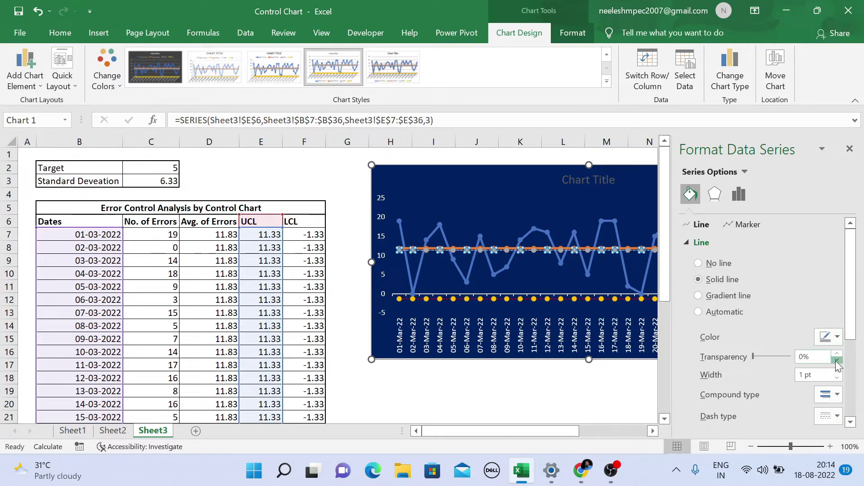
{"action": "left_click", "coordinate": [837, 354]}
{"action": "left_click", "coordinate": [837, 354]}
{"action": "left_click", "coordinate": [837, 354]}
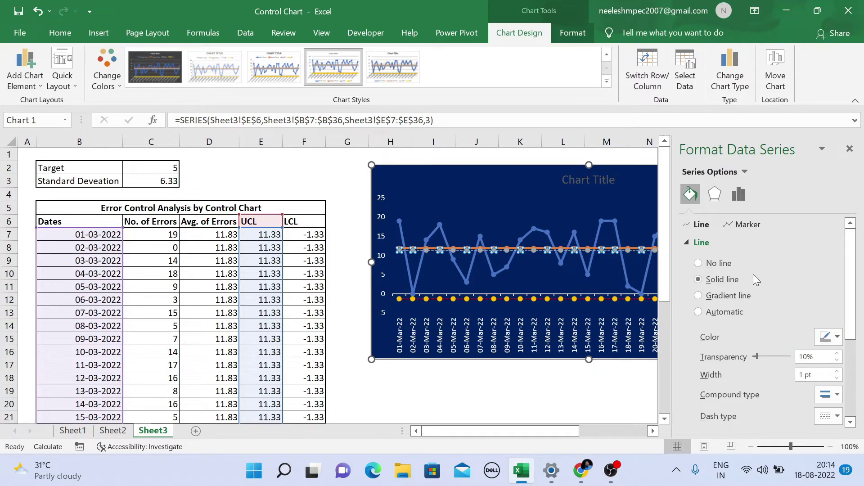
- Set the UCL series' marker option to None and its marker fill to No fill
{"action": "left_click", "coordinate": [745, 225]}
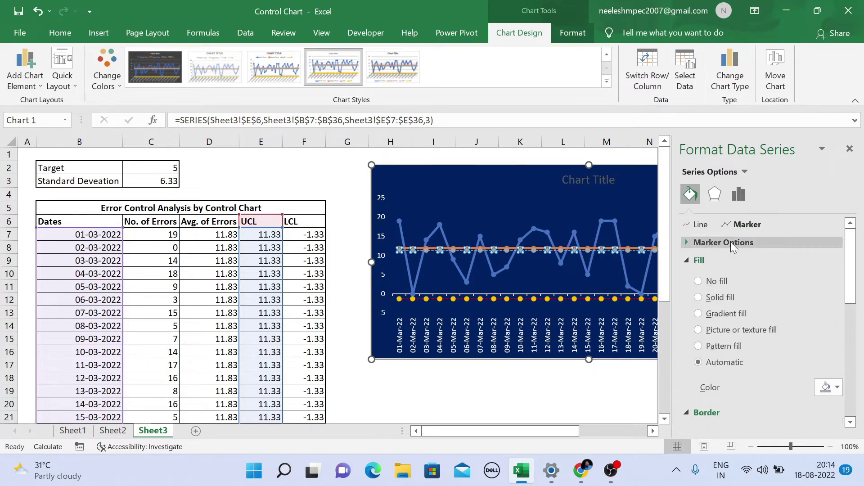
{"action": "left_click", "coordinate": [696, 242]}
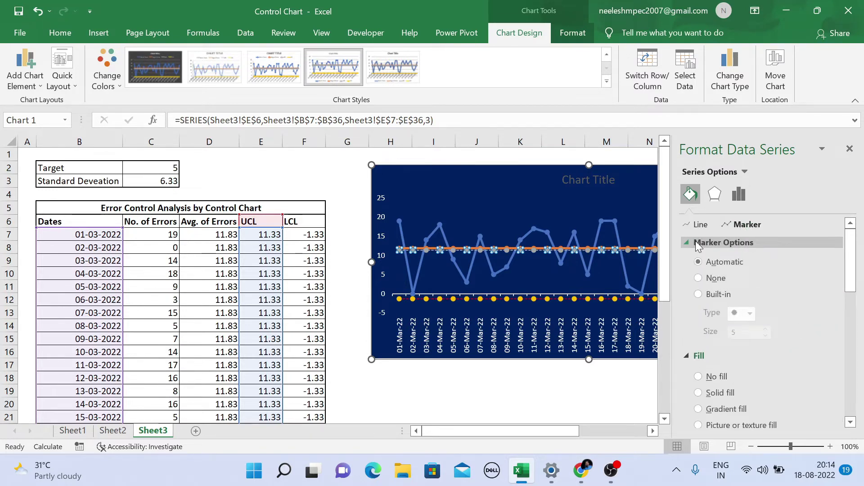
{"action": "left_click", "coordinate": [700, 296]}
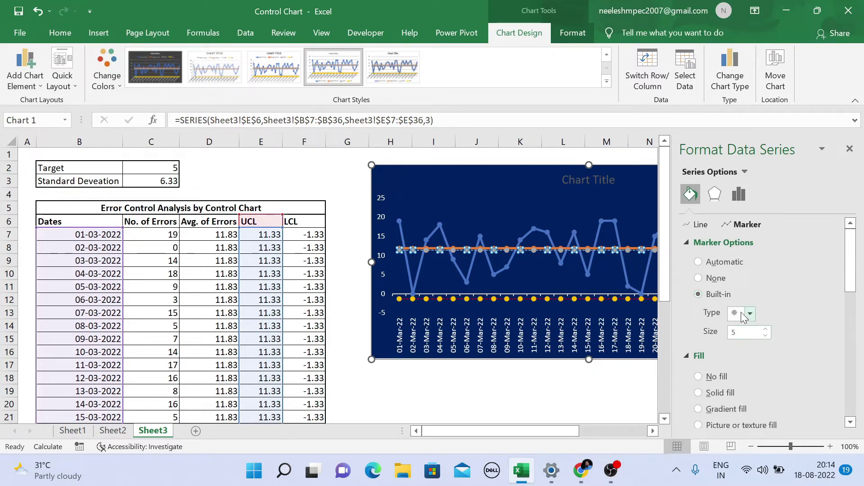
{"action": "left_click", "coordinate": [714, 280]}
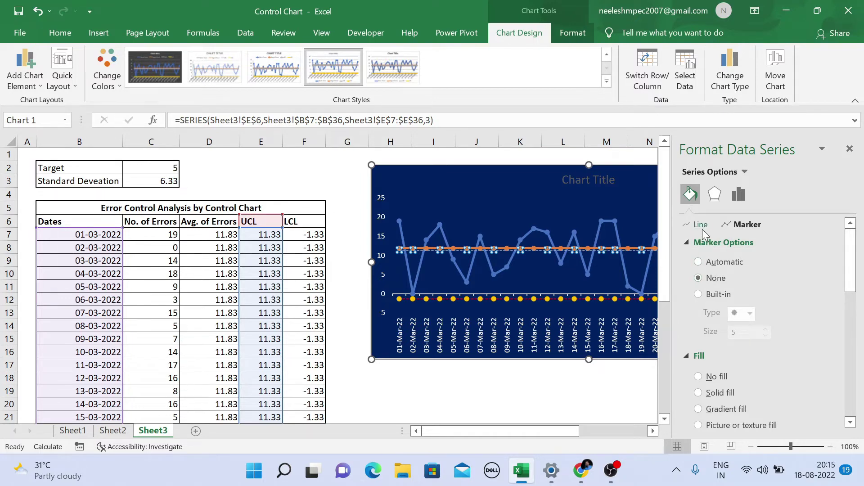
{"action": "left_click", "coordinate": [718, 378]}
- Set the marker option of the LCL series to None
{"action": "left_click", "coordinate": [743, 172]}
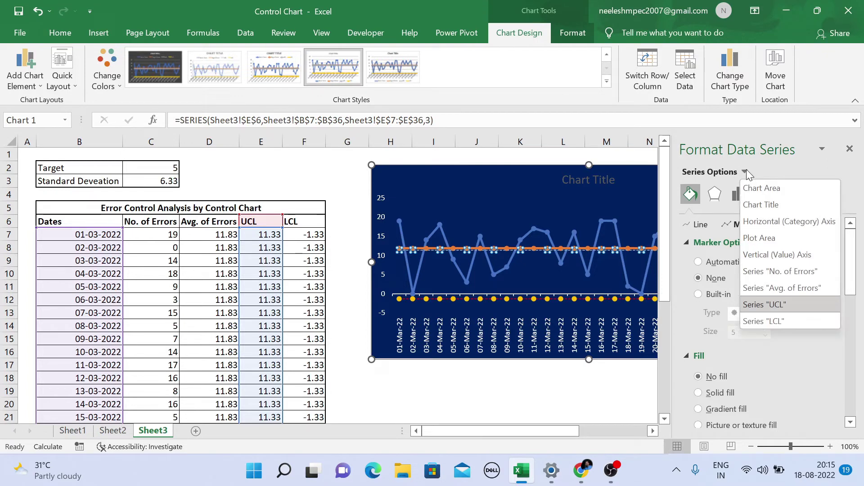
{"action": "left_click", "coordinate": [780, 323]}
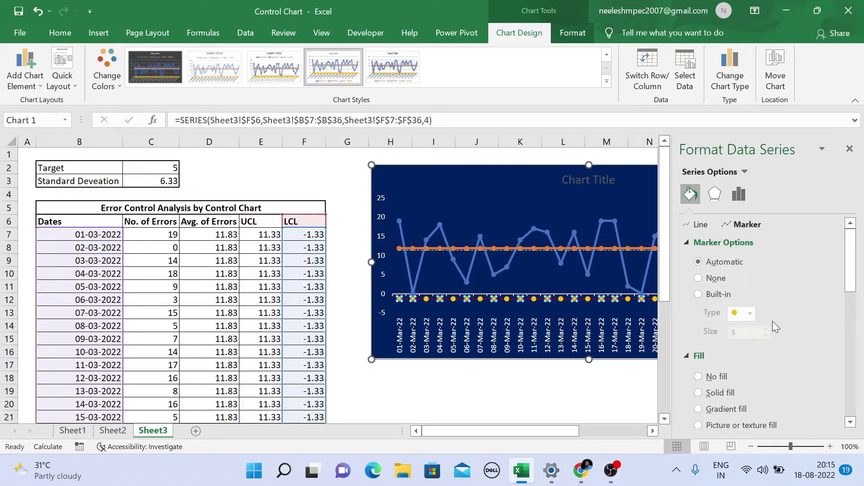
{"action": "left_click", "coordinate": [714, 278]}
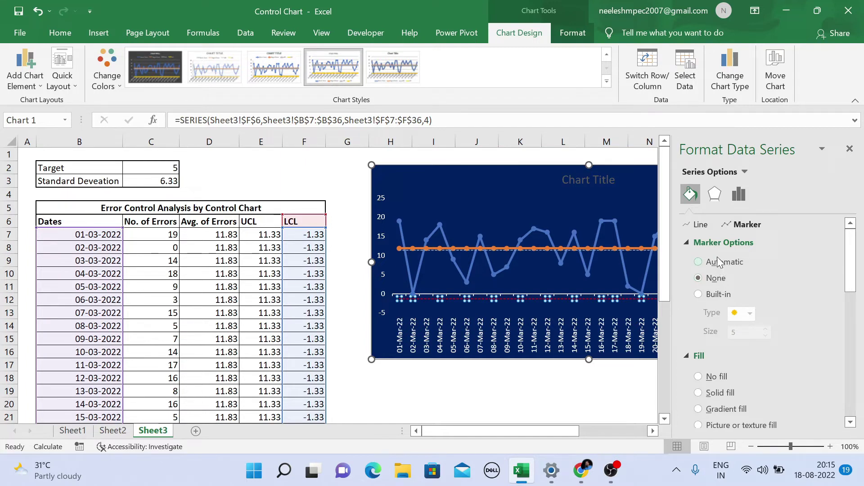
- Return to the UCL series' line formatting and set the line color to red
{"action": "left_click", "coordinate": [745, 172]}
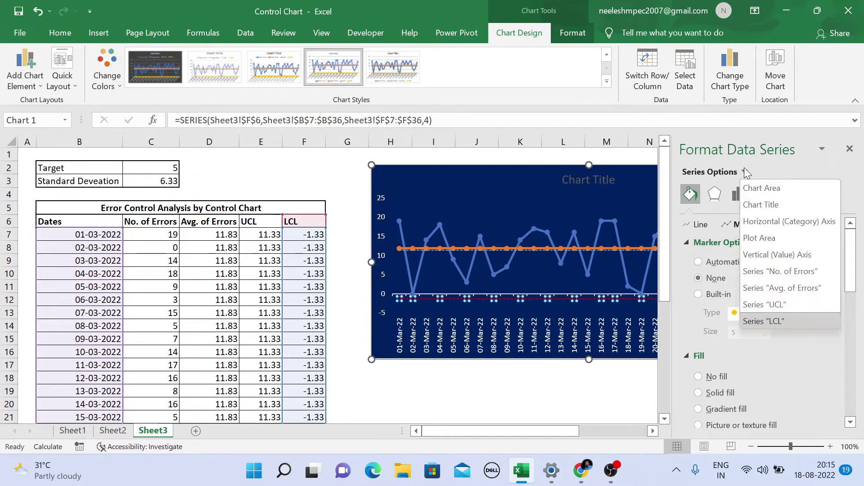
{"action": "left_click", "coordinate": [782, 307]}
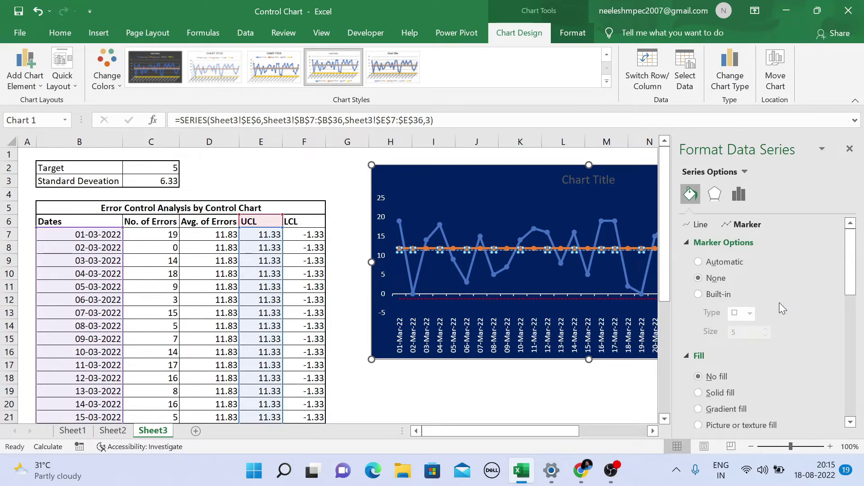
{"action": "left_click", "coordinate": [690, 226]}
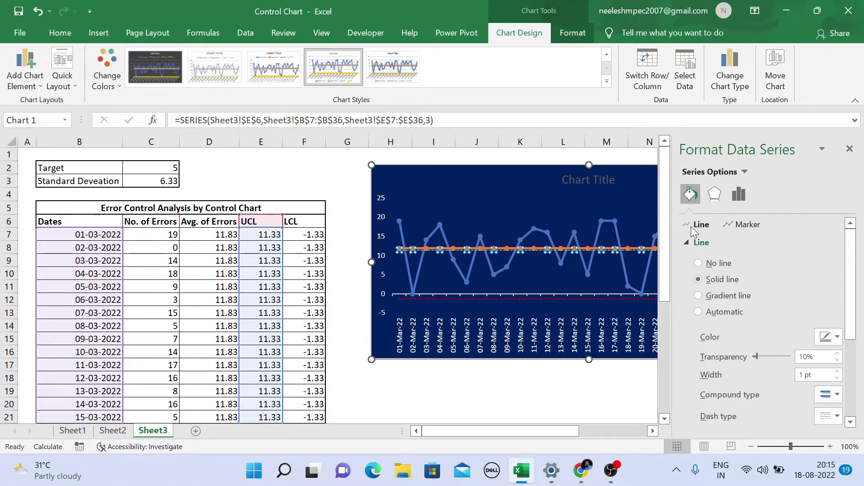
{"action": "left_click", "coordinate": [837, 338]}
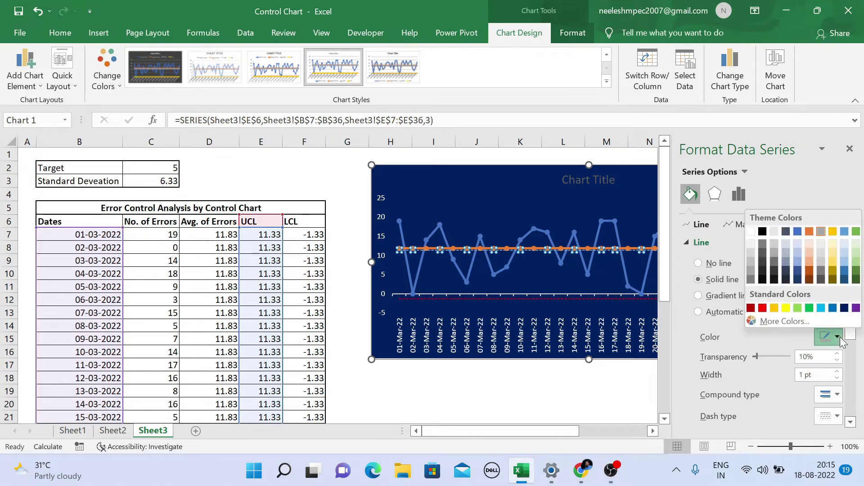
{"action": "left_click", "coordinate": [762, 307]}
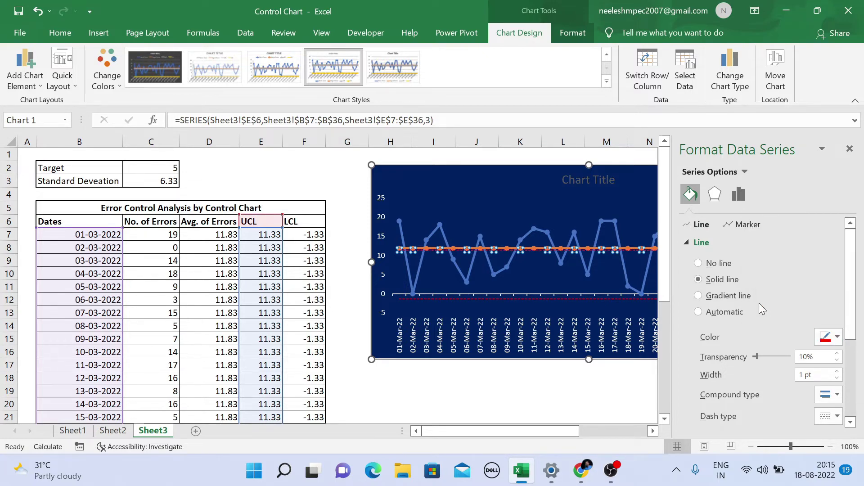
- Switch the formatting to the Avg. of Errors series and set its line width to 1 pt
{"action": "left_click", "coordinate": [745, 172]}
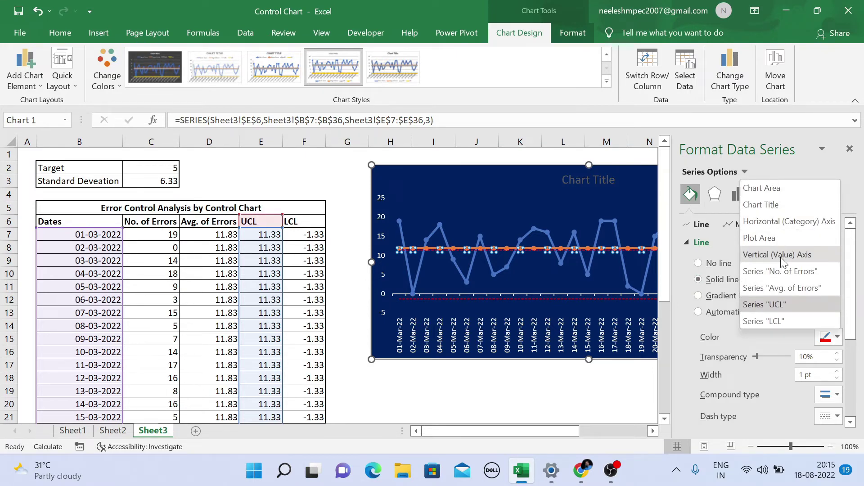
{"action": "left_click", "coordinate": [787, 288]}
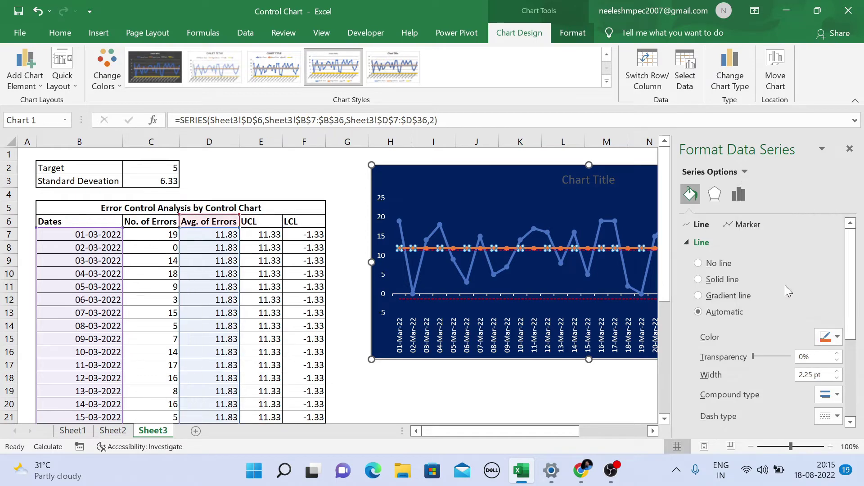
{"action": "left_click", "coordinate": [837, 378]}
{"action": "left_click", "coordinate": [837, 379]}
{"action": "left_click", "coordinate": [837, 378]}
{"action": "left_click", "coordinate": [837, 379]}
{"action": "left_click", "coordinate": [837, 378]}
{"action": "left_click", "coordinate": [837, 378]}
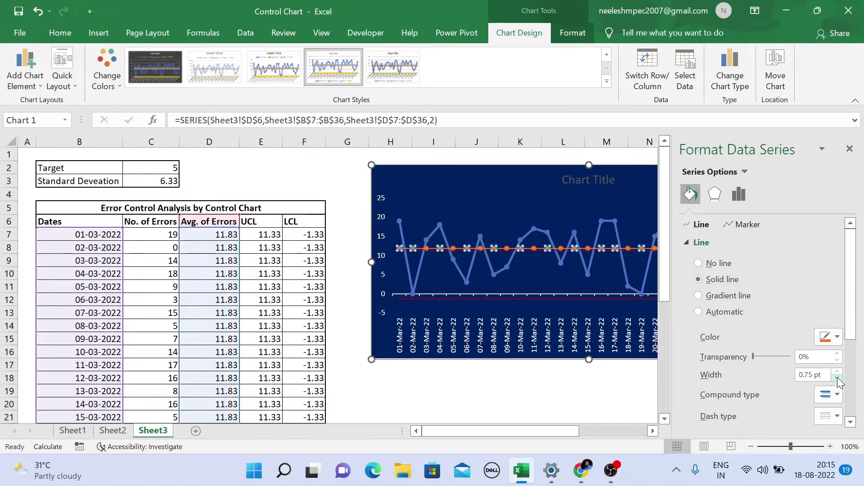
{"action": "left_click", "coordinate": [838, 372]}
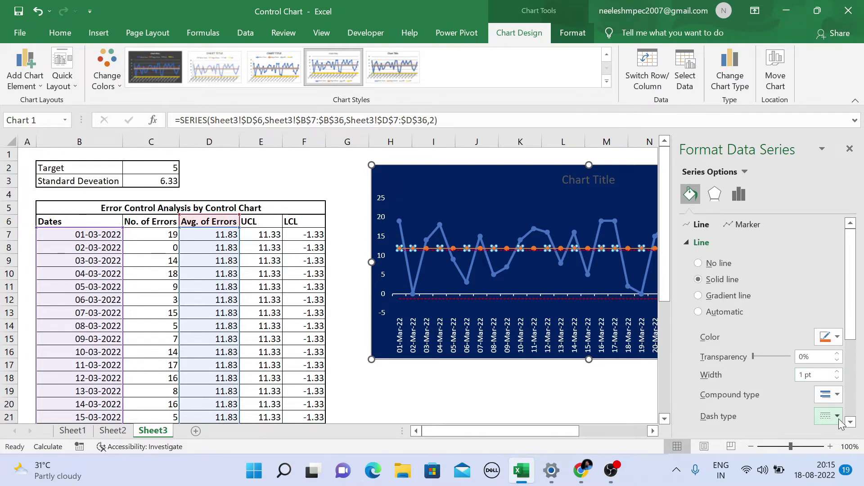
- Give the Avg. of Errors line a dashed style in yellow and deselect the chart
{"action": "left_click", "coordinate": [838, 418]}
{"action": "left_click", "coordinate": [815, 356]}
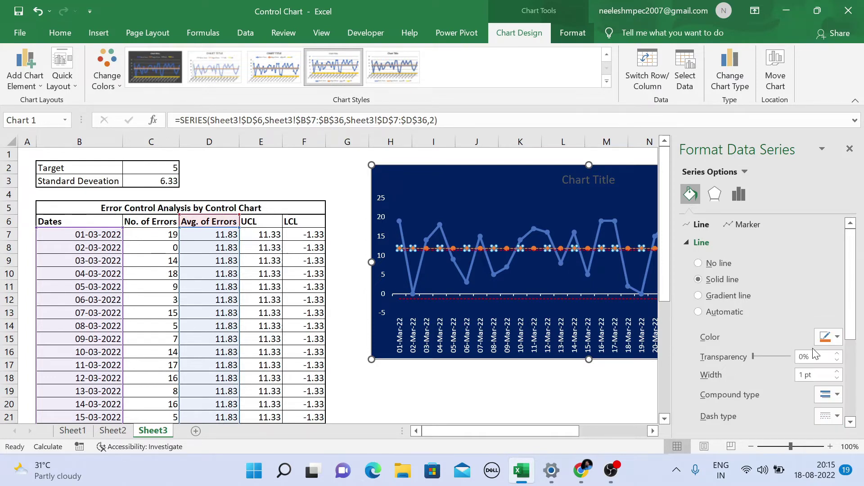
{"action": "left_click", "coordinate": [837, 337]}
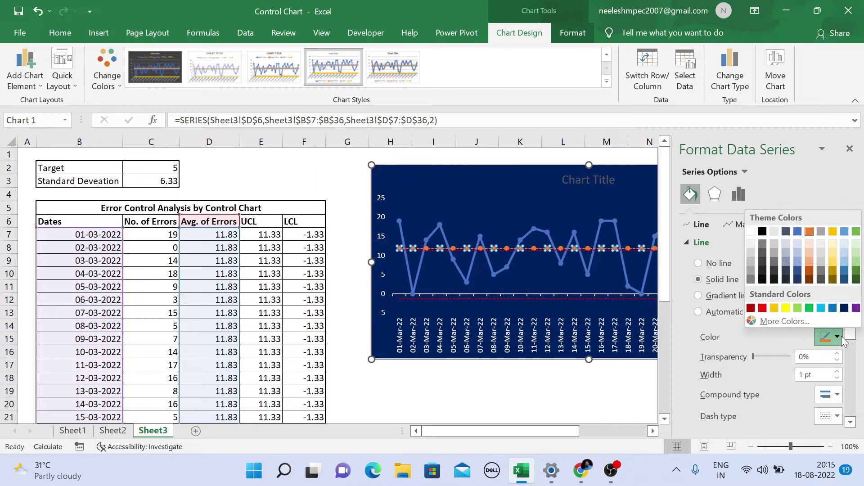
{"action": "left_click", "coordinate": [785, 308]}
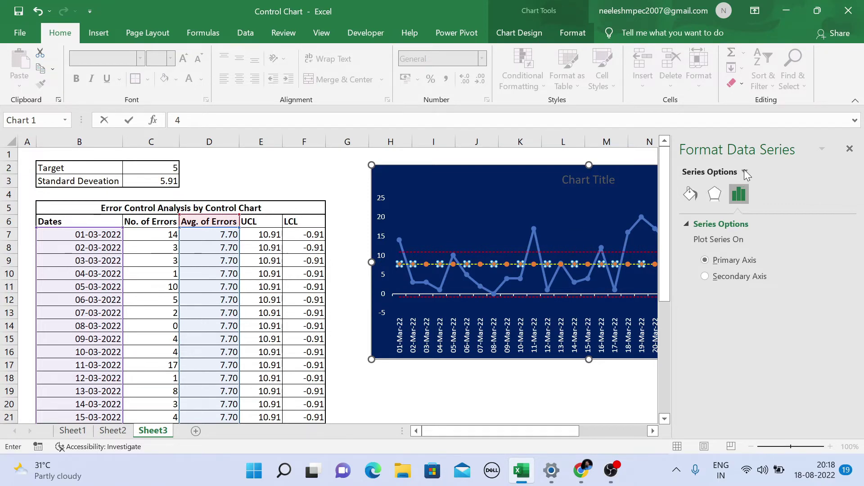
{"action": "left_click", "coordinate": [639, 157]}
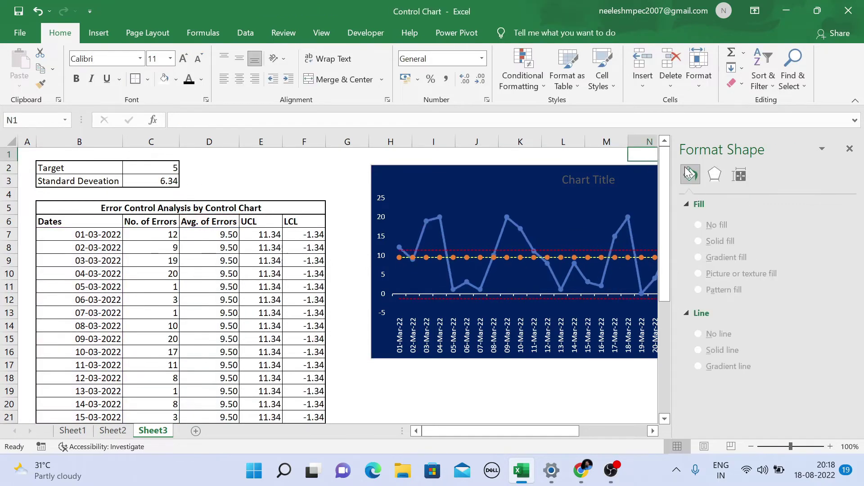
- Set the marker option of the Avg. of Errors series to None
{"action": "left_click", "coordinate": [585, 255]}
{"action": "left_click", "coordinate": [585, 255]}
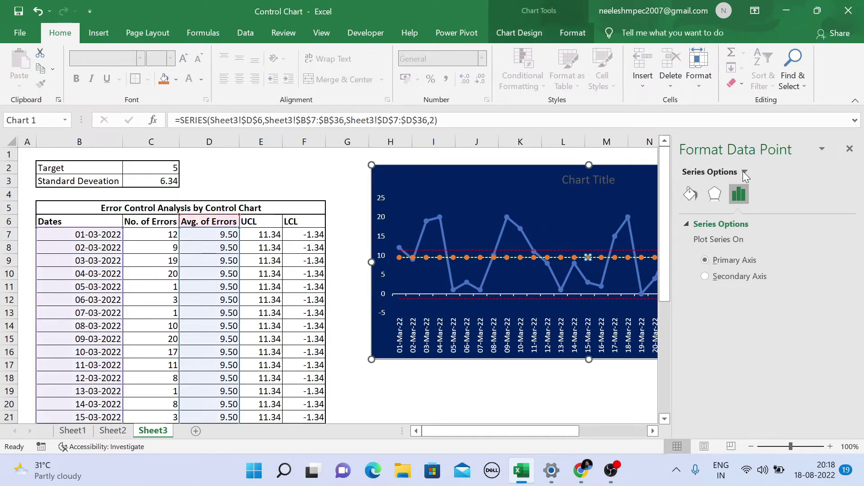
{"action": "left_click", "coordinate": [744, 171]}
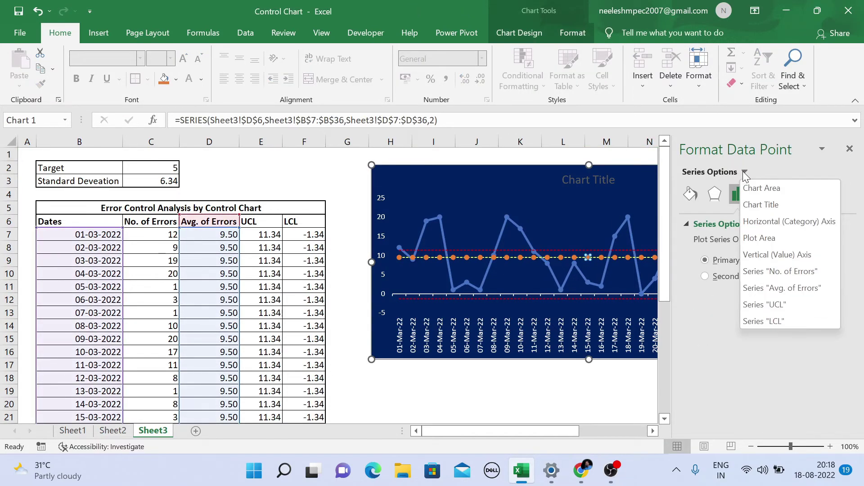
{"action": "left_click", "coordinate": [766, 286]}
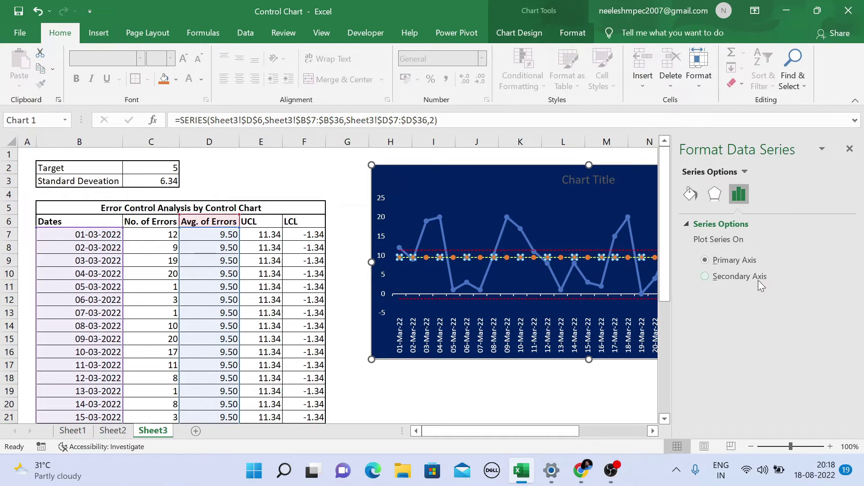
{"action": "left_click", "coordinate": [693, 198]}
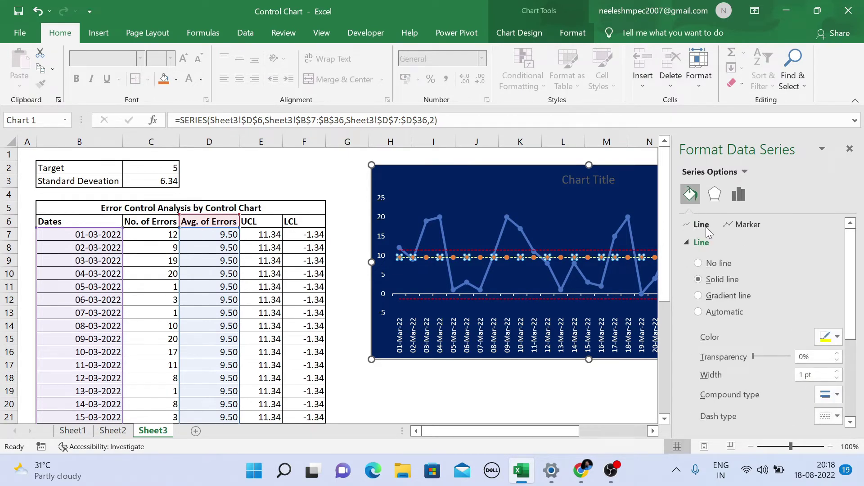
{"action": "left_click", "coordinate": [743, 225]}
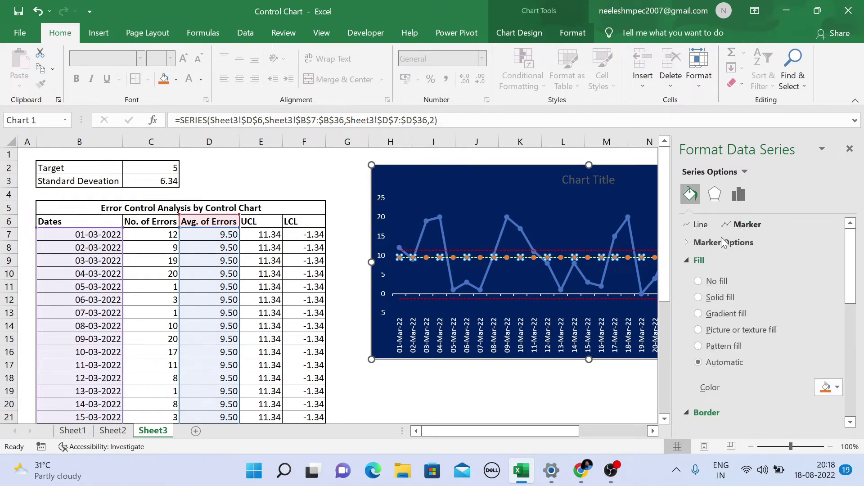
{"action": "left_click", "coordinate": [711, 243]}
{"action": "left_click", "coordinate": [705, 277]}
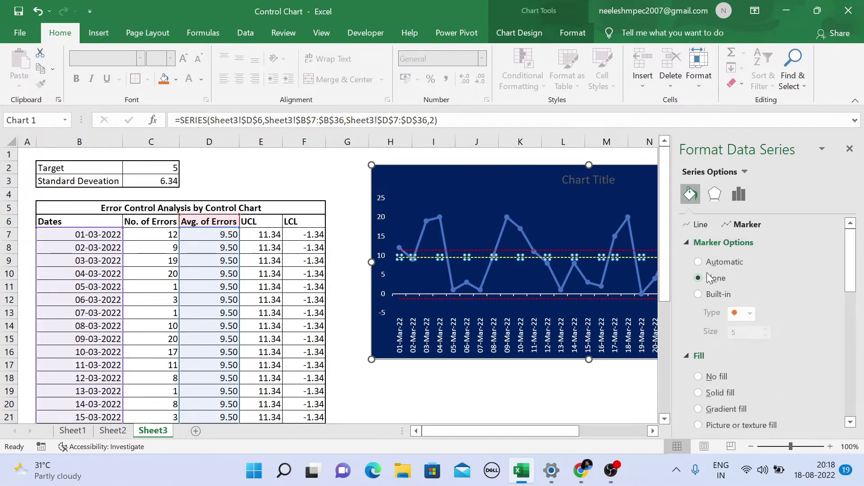
- Give the Avg. of Errors series' markers no fill and no border line
{"action": "left_click", "coordinate": [712, 377]}
{"action": "scroll", "coordinate": [731, 357], "scroll_direction": "down", "scroll_amount": 4}
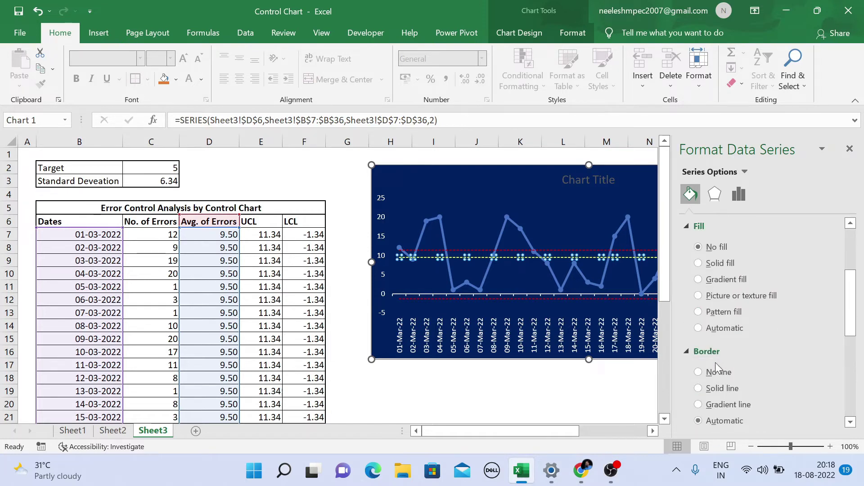
{"action": "left_click", "coordinate": [716, 369]}
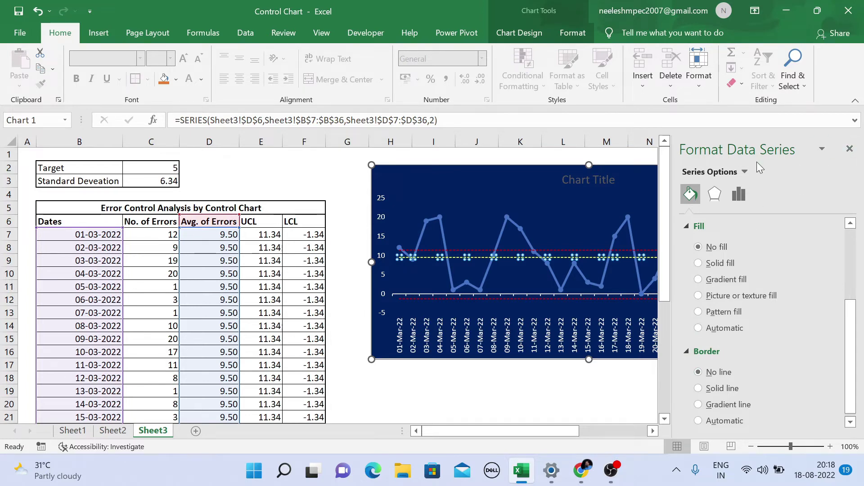
- Switch the formatting to the No. of Errors series and set its line width to 2 pt
{"action": "left_click", "coordinate": [744, 171]}
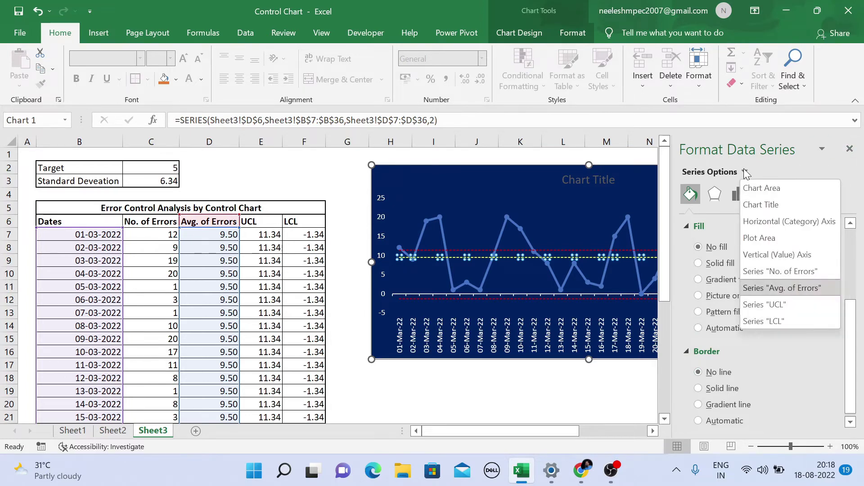
{"action": "left_click", "coordinate": [780, 270]}
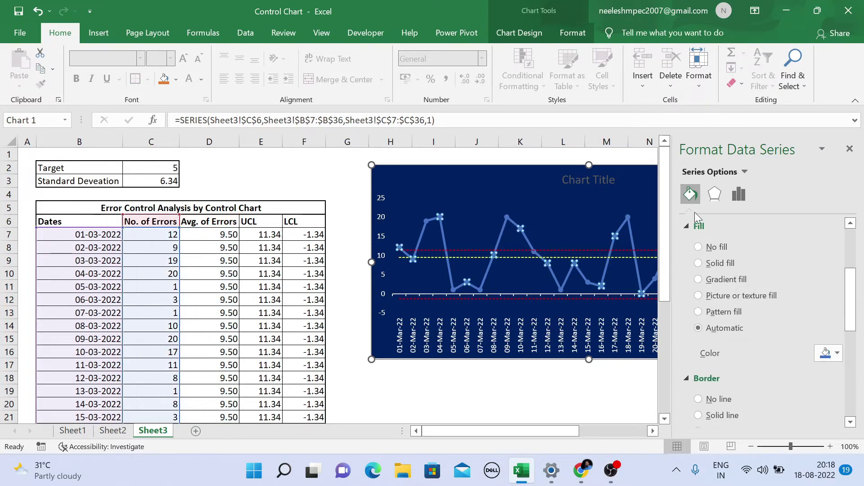
{"action": "scroll", "coordinate": [712, 249], "scroll_direction": "up", "scroll_amount": 4}
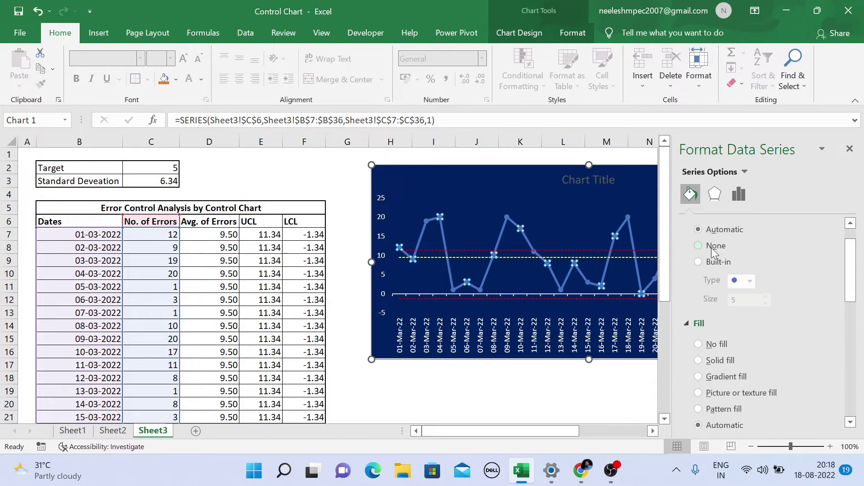
{"action": "left_click", "coordinate": [701, 225]}
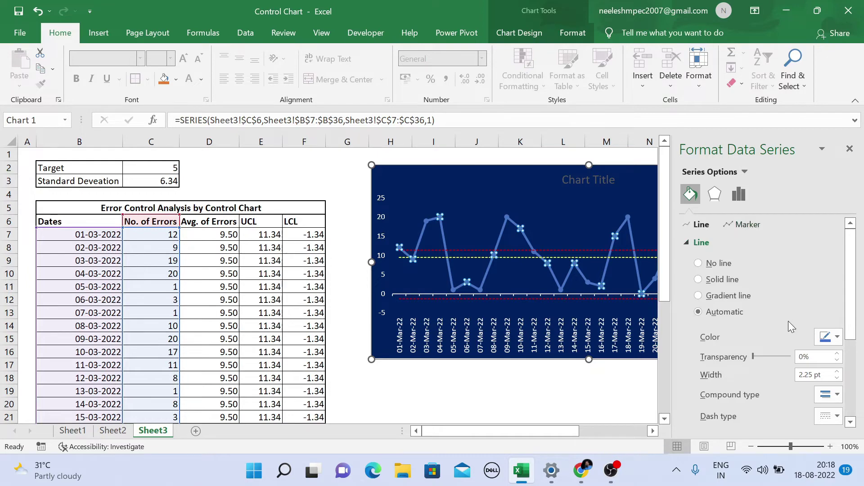
{"action": "left_click", "coordinate": [837, 379]}
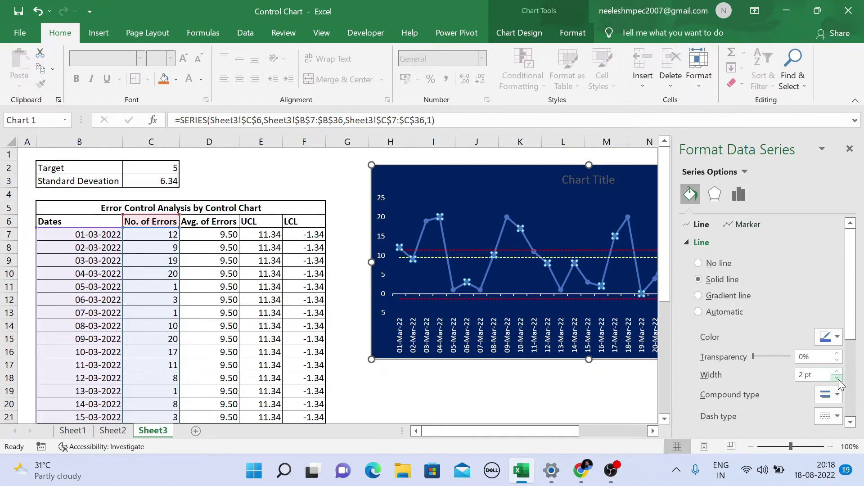
- Set the No. of Errors markers to None, turn on Smoothed line for the series, and close the formatting pane
{"action": "left_click", "coordinate": [747, 224]}
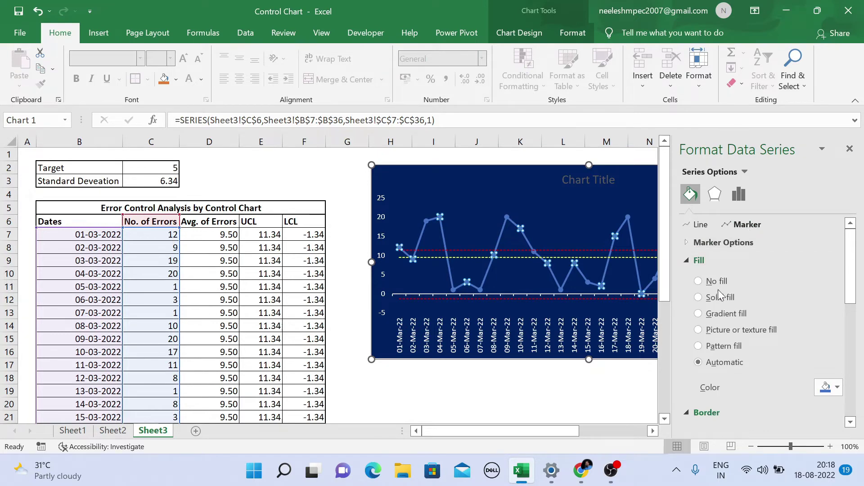
{"action": "left_click", "coordinate": [722, 241]}
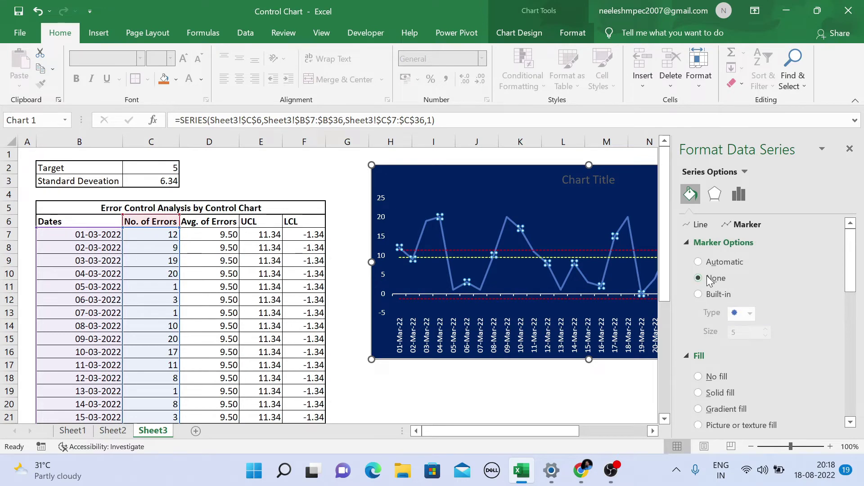
{"action": "scroll", "coordinate": [744, 283], "scroll_direction": "down", "scroll_amount": 7}
{"action": "scroll", "coordinate": [740, 291], "scroll_direction": "down", "scroll_amount": 2}
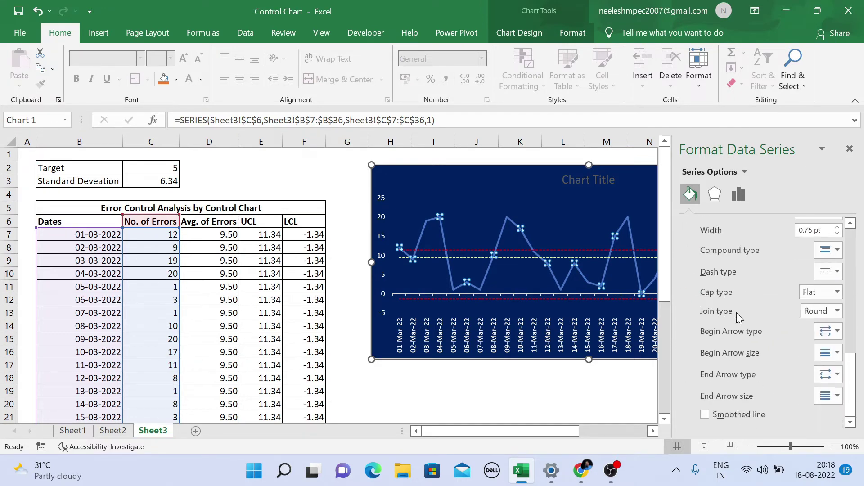
{"action": "left_click", "coordinate": [706, 415]}
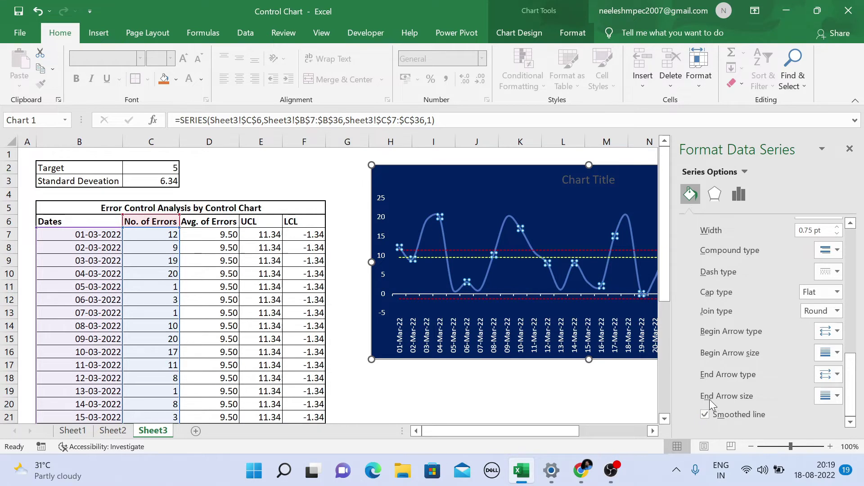
{"action": "left_click", "coordinate": [850, 150]}
- Add the column headers UM in G6 and LM in H6, beside the LCL column
{"action": "left_click", "coordinate": [349, 222]}
{"action": "type", "text": "U"}
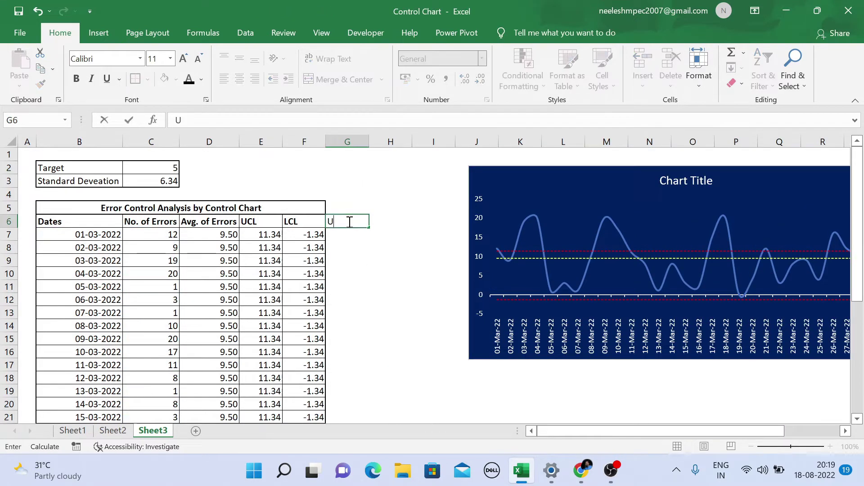
{"action": "type", "text": "M"}
{"action": "key", "text": "Tab"}
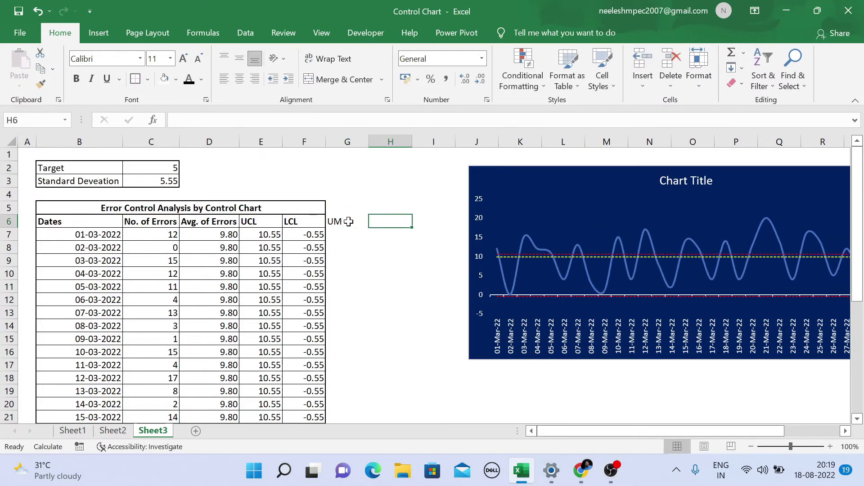
{"action": "type", "text": "LM"}
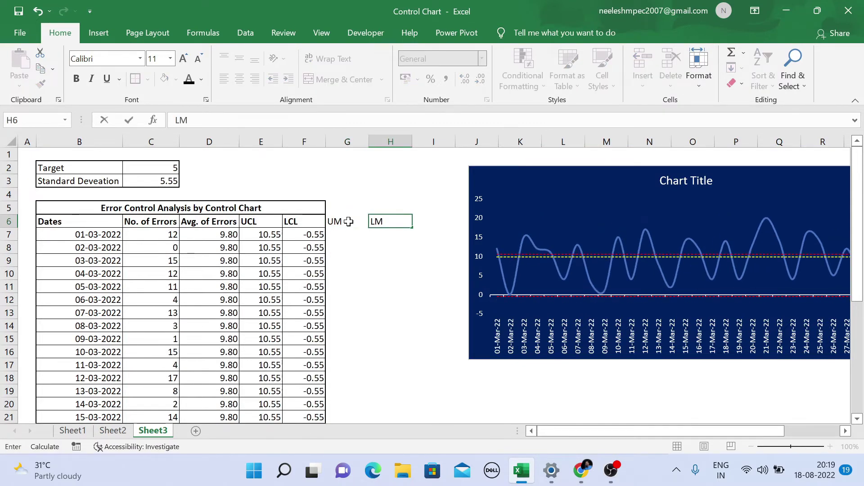
{"action": "key", "text": "Return"}
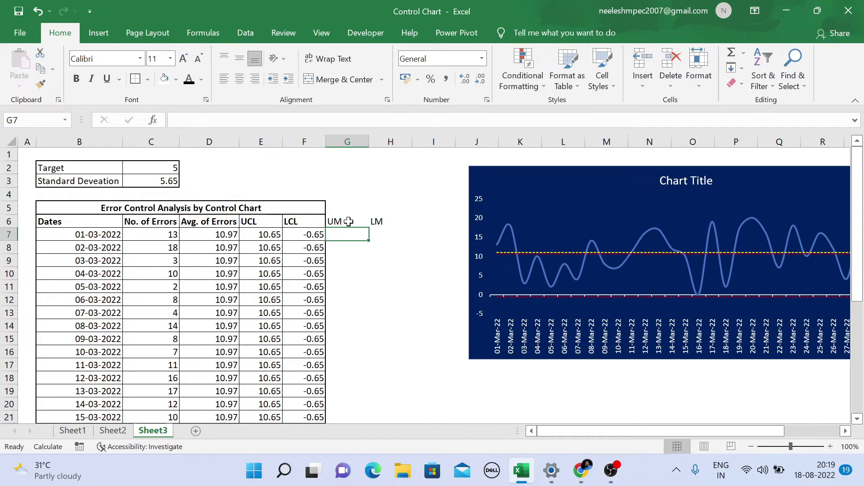
- Start an IF formula in G7 that tests whether C7 is greater than the UCL in E7
{"action": "type", "text": "=if"}
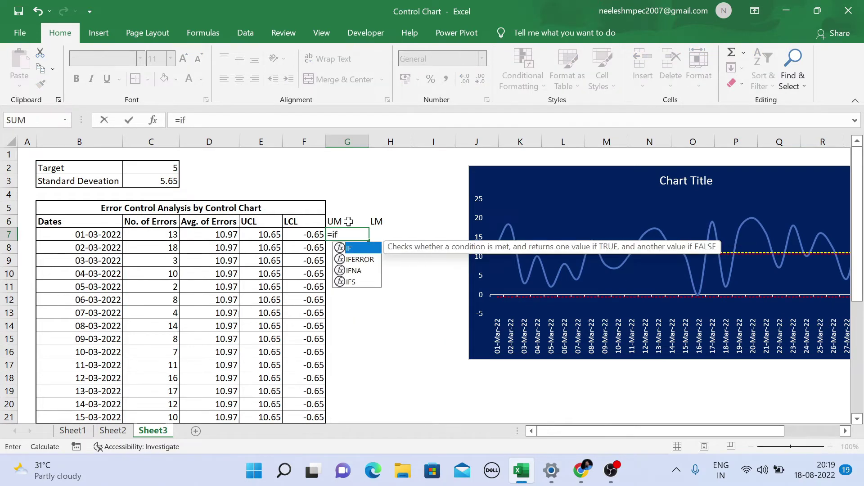
{"action": "key", "text": "Tab"}
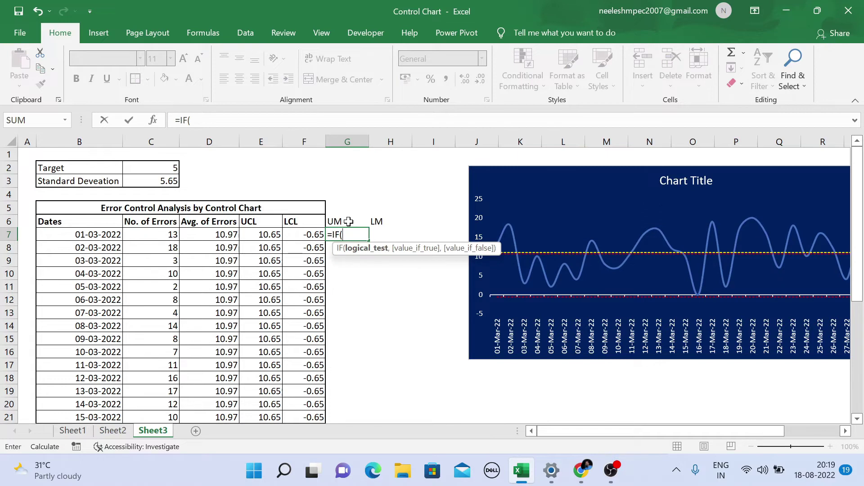
{"action": "left_click", "coordinate": [156, 235]}
{"action": "type", "text": ">"}
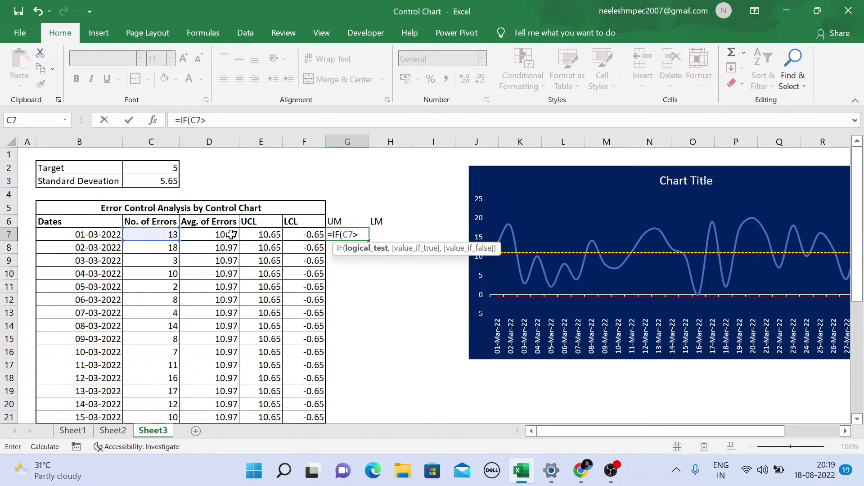
{"action": "left_click", "coordinate": [252, 233]}
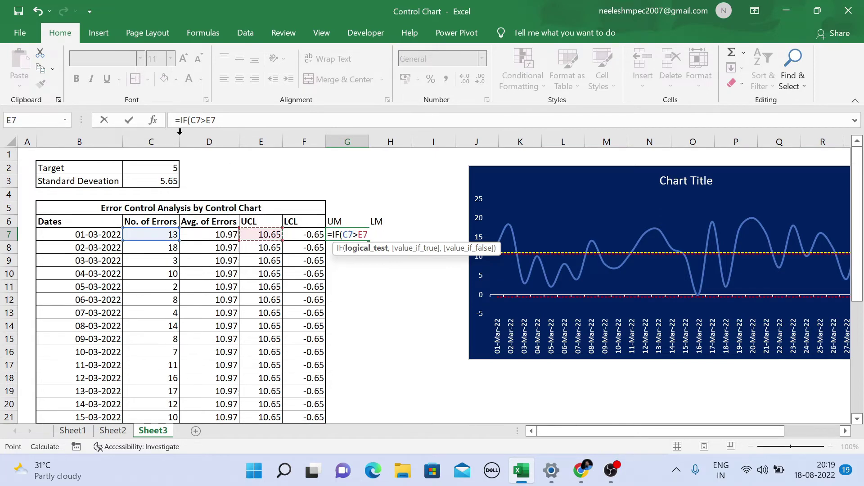
- Lock the columns of both references in the G7 test so it reads $C7>$E7
{"action": "left_click", "coordinate": [198, 121]}
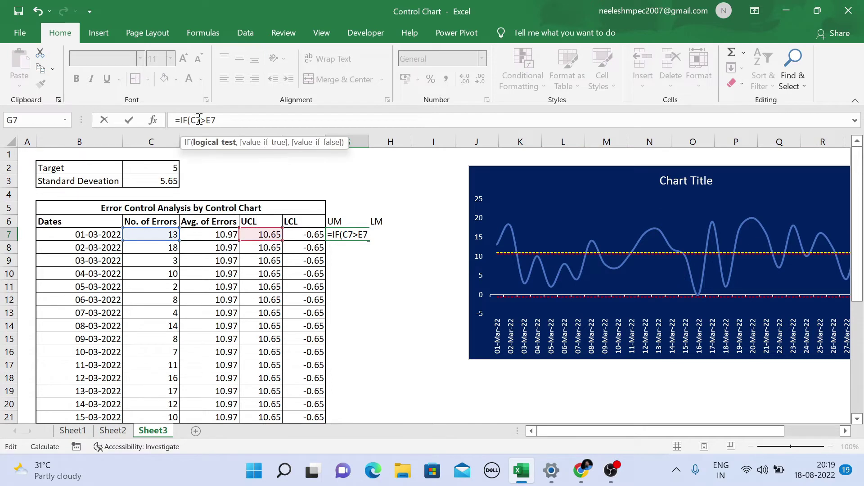
{"action": "key", "text": "F4"}
{"action": "key", "text": "F4"}
{"action": "key", "text": "F4"}
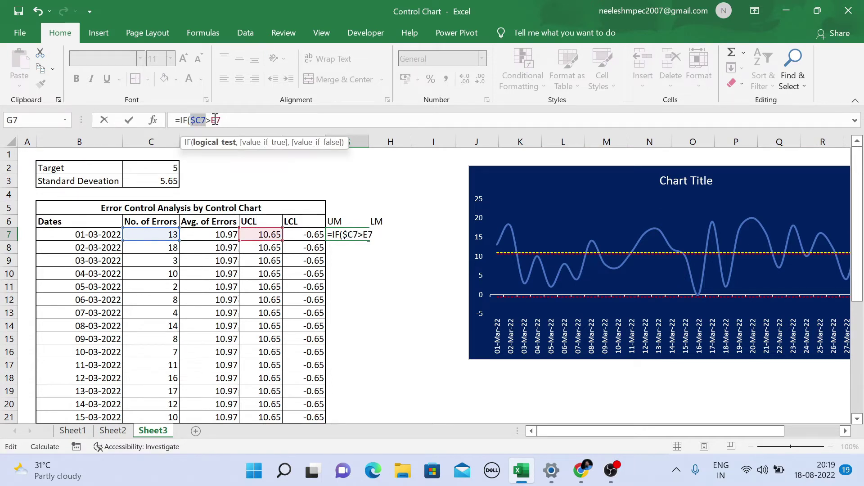
{"action": "left_click", "coordinate": [216, 119]}
{"action": "key", "text": "F4"}
{"action": "key", "text": "F4"}
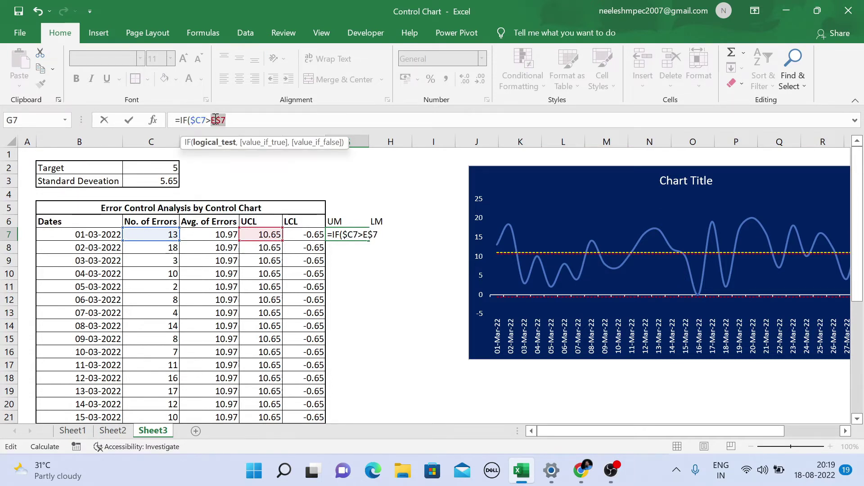
{"action": "key", "text": "F4"}
- Complete the G7 formula as =IF($C7>$E7,C7,NA()) and enter it
{"action": "left_click", "coordinate": [231, 121]}
{"action": "type", "text": ","}
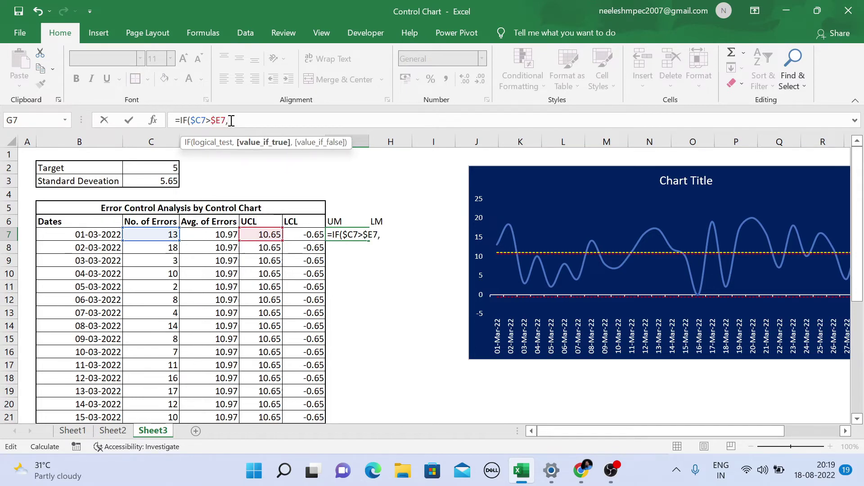
{"action": "left_click", "coordinate": [165, 232]}
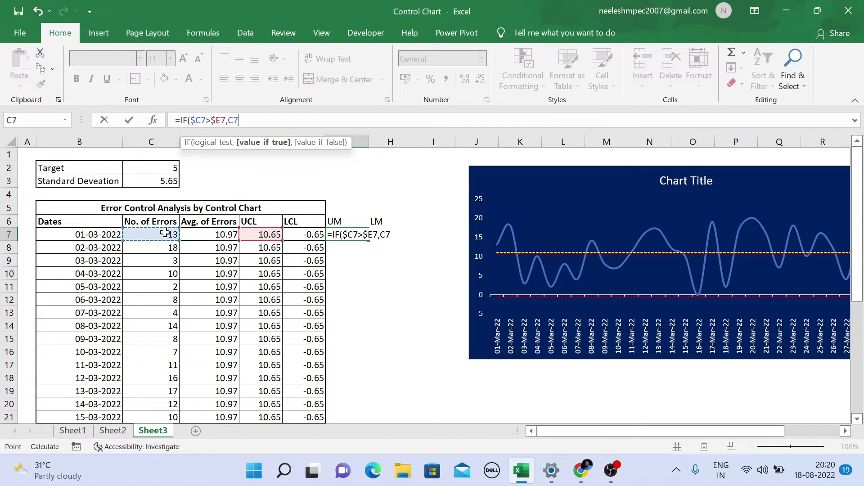
{"action": "type", "text": ","}
{"action": "type", "text": "na"}
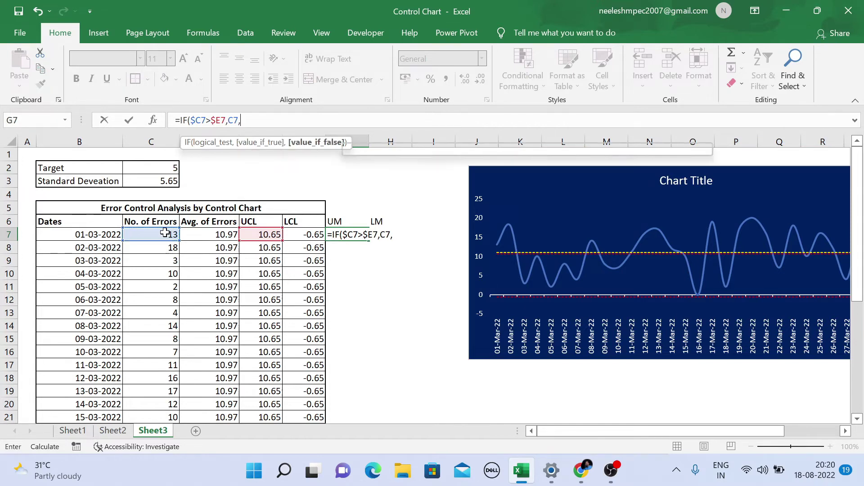
{"action": "key", "text": "Tab"}
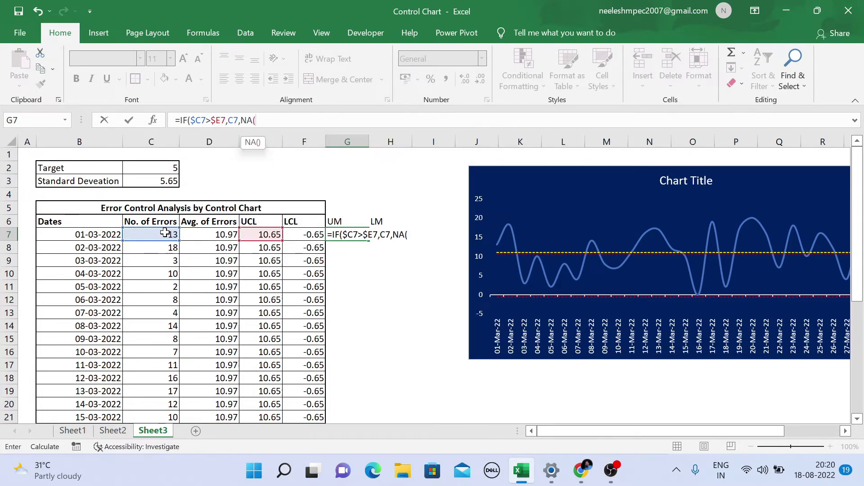
{"action": "type", "text": "))"}
{"action": "key", "text": "Return"}
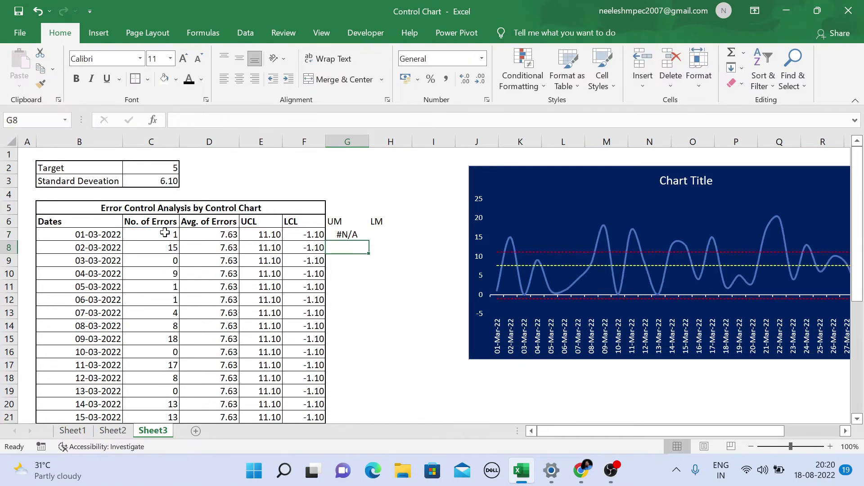
- Copy the UM formula from G7 across to H7 under LM and select H7
{"action": "left_click", "coordinate": [334, 238]}
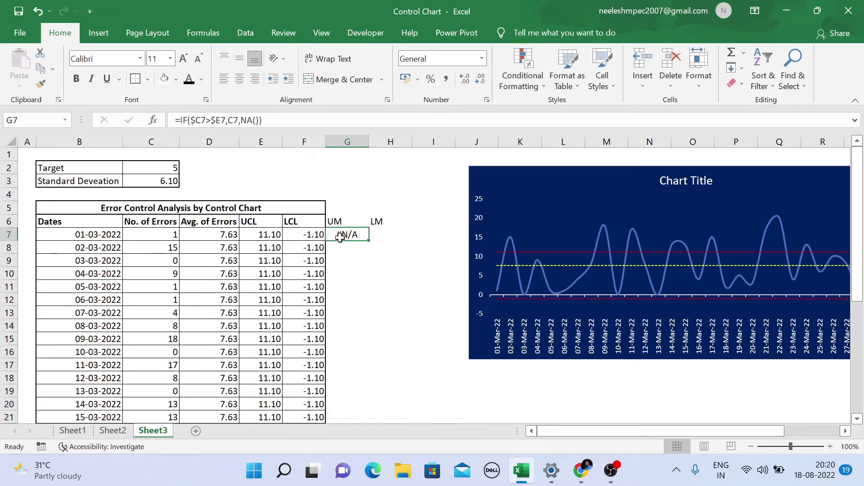
{"action": "left_click_drag", "start_coordinate": [369, 242], "coordinate": [391, 235]}
{"action": "left_click", "coordinate": [385, 233]}
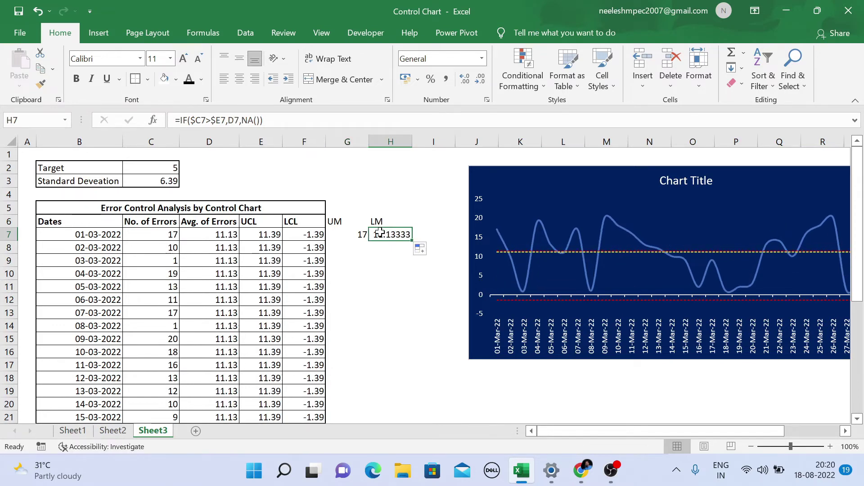
- Change the LM formula in H7 to =IF($C7<$F7,C7,NA()) and enter it
{"action": "double_click", "coordinate": [380, 233]}
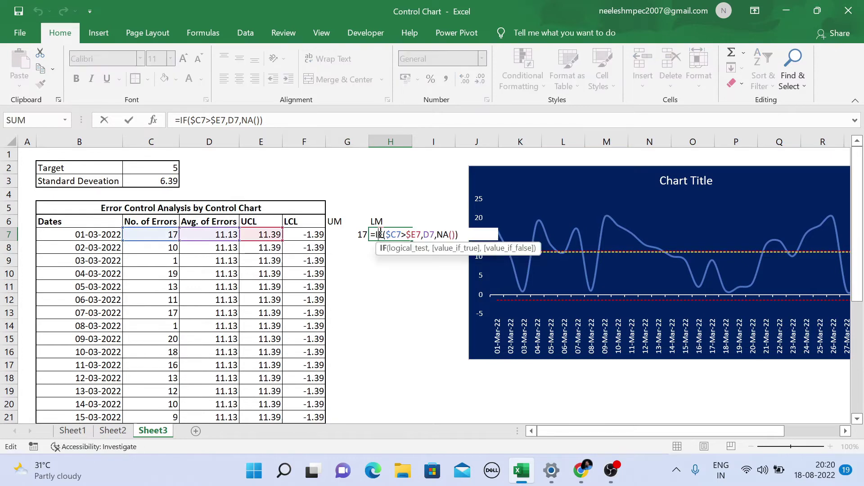
{"action": "left_click", "coordinate": [408, 234]}
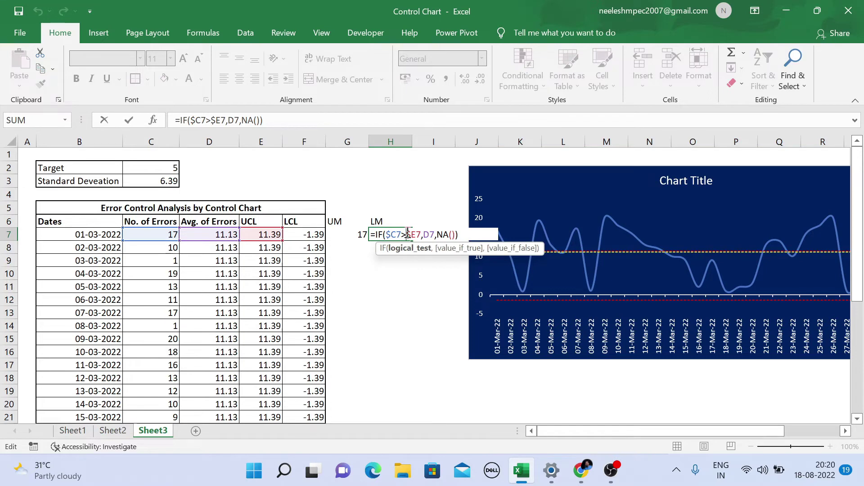
{"action": "key", "text": "BackSpace"}
{"action": "type", "text": "<"}
{"action": "key", "text": "BackSpace"}
{"action": "type", "text": "F"}
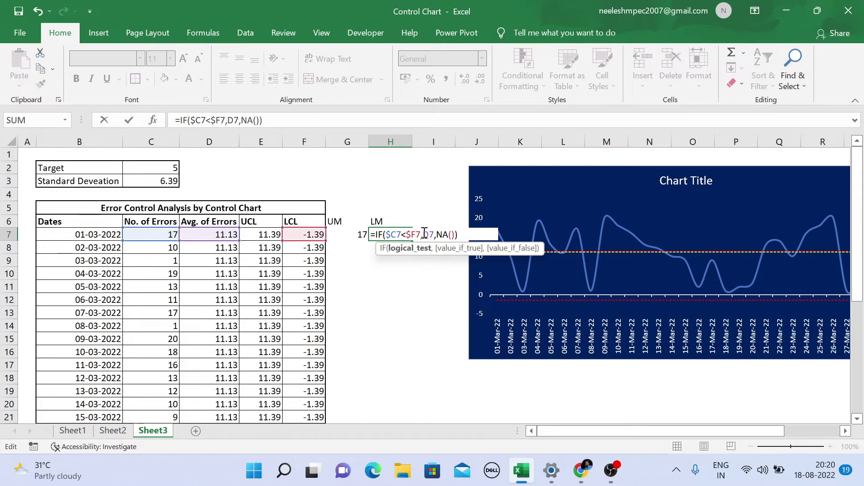
{"action": "left_click", "coordinate": [424, 233]}
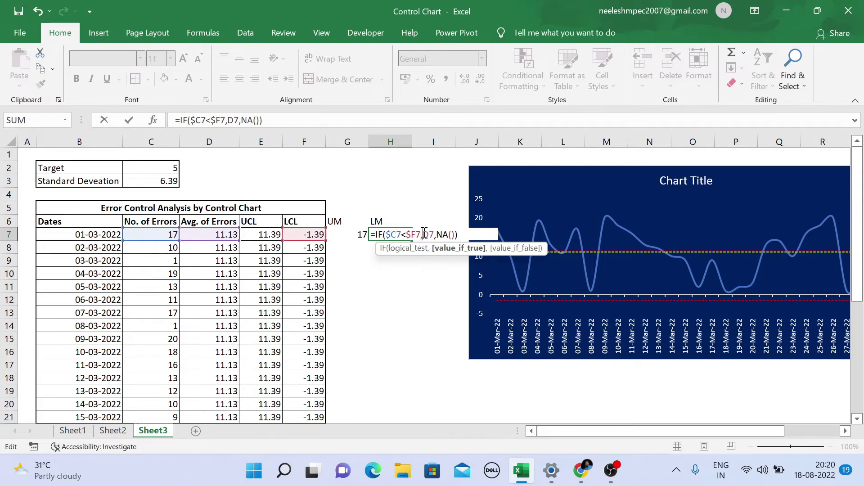
{"action": "key", "text": "Delete"}
{"action": "type", "text": "C"}
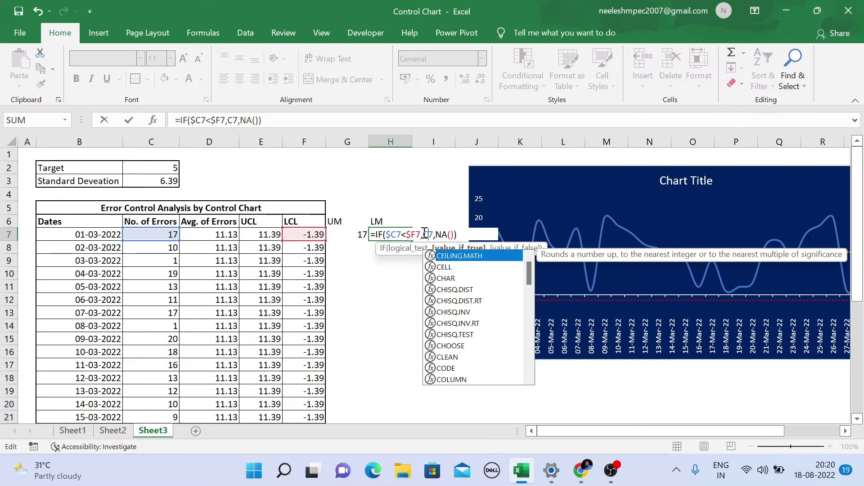
{"action": "key", "text": "Return"}
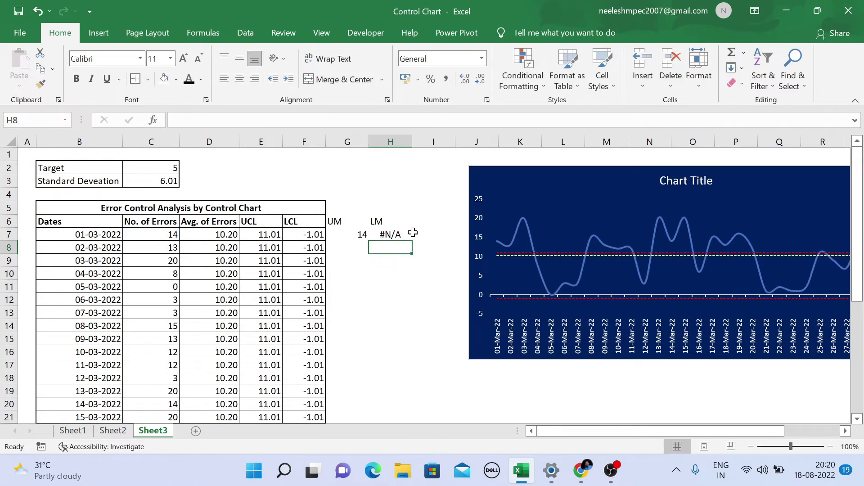
- Check the G7 formula, then fill the UM and LM formulas from G7:H7 down to row 36
{"action": "left_click", "coordinate": [396, 233]}
{"action": "left_click", "coordinate": [362, 235]}
{"action": "double_click", "coordinate": [362, 234]}
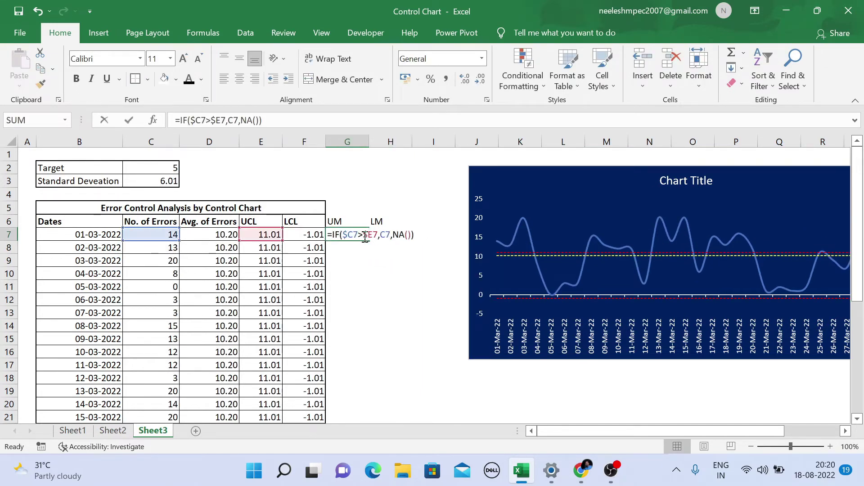
{"action": "left_click_drag", "start_coordinate": [364, 235], "coordinate": [400, 236]}
{"action": "key", "text": "Return"}
{"action": "left_click", "coordinate": [356, 234]}
{"action": "double_click", "coordinate": [413, 241]}
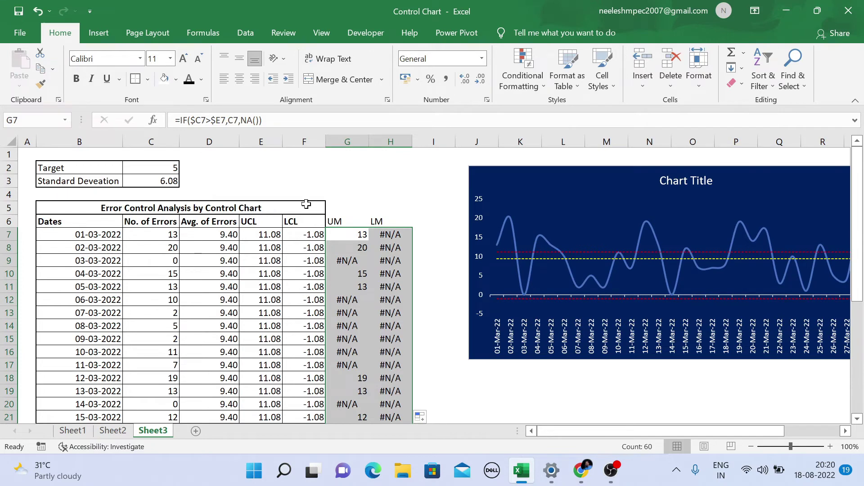
- Merge and center the table title across B5:H5 and make the UM and LM headers bold
{"action": "left_click_drag", "start_coordinate": [309, 205], "coordinate": [387, 203]}
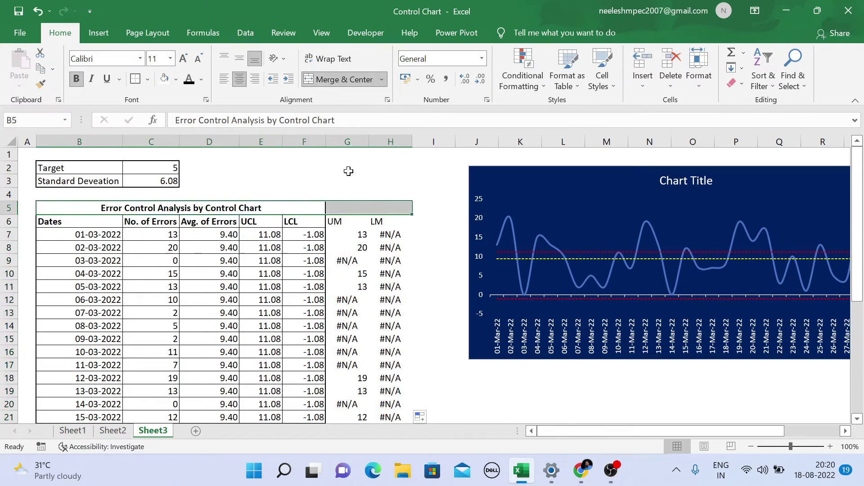
{"action": "left_click", "coordinate": [345, 78]}
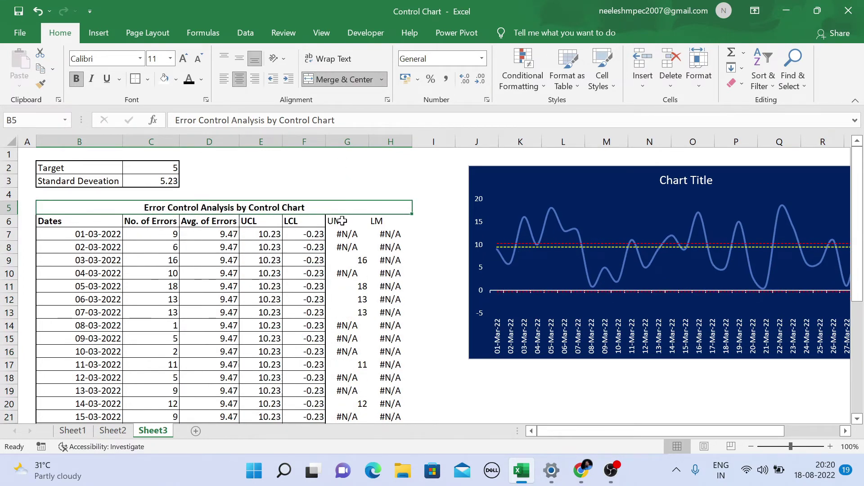
{"action": "left_click_drag", "start_coordinate": [340, 221], "coordinate": [377, 219]}
{"action": "key", "text": "ctrl+b"}
- Apply all borders and a thick outside border to the UM and LM columns, G6:H36
{"action": "key", "text": "ctrl+shift+Down"}
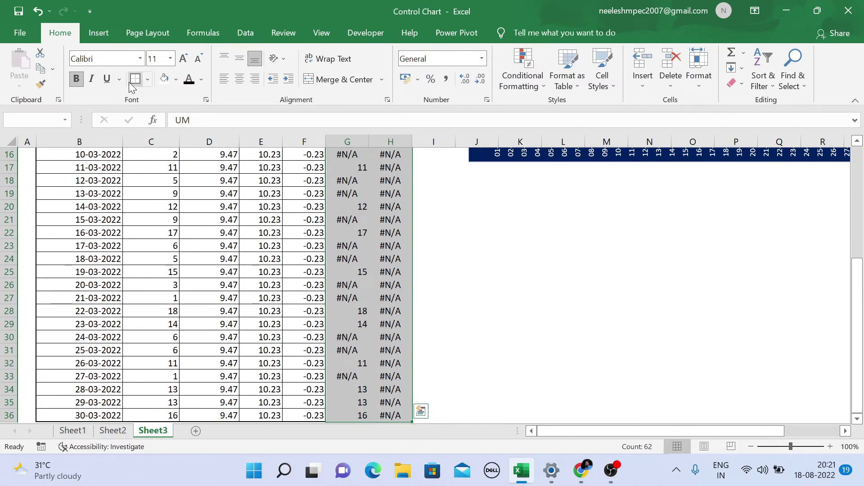
{"action": "key", "text": "ctrl+BackSpace"}
{"action": "left_click", "coordinate": [148, 80]}
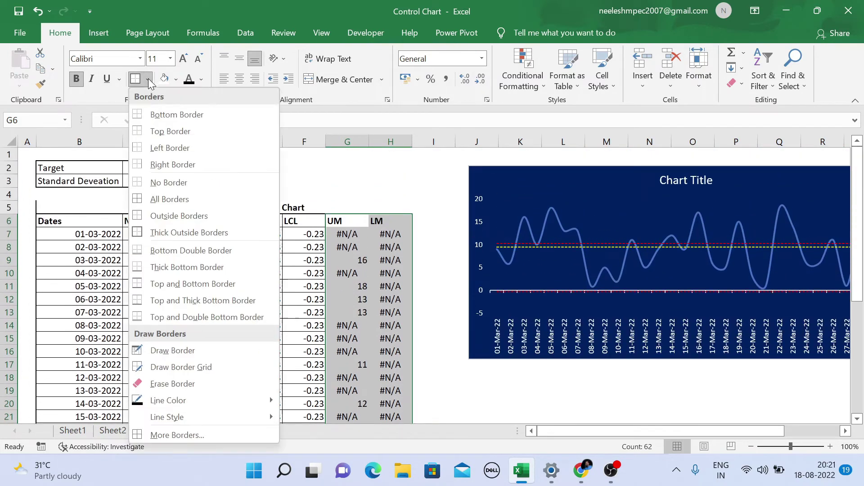
{"action": "left_click", "coordinate": [154, 203]}
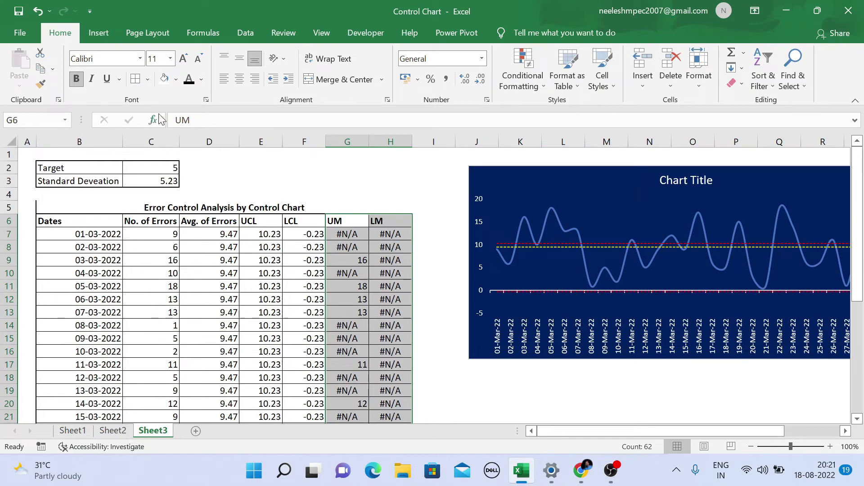
{"action": "left_click", "coordinate": [148, 80]}
{"action": "left_click", "coordinate": [153, 232]}
- Apply a thick outside border to the merged title cell of the error table
{"action": "left_click", "coordinate": [115, 206]}
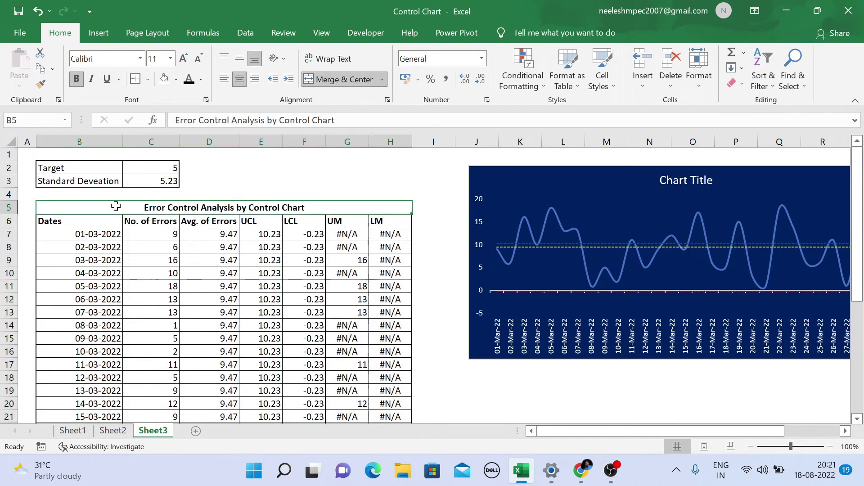
{"action": "left_click", "coordinate": [136, 79]}
{"action": "left_click", "coordinate": [323, 182]}
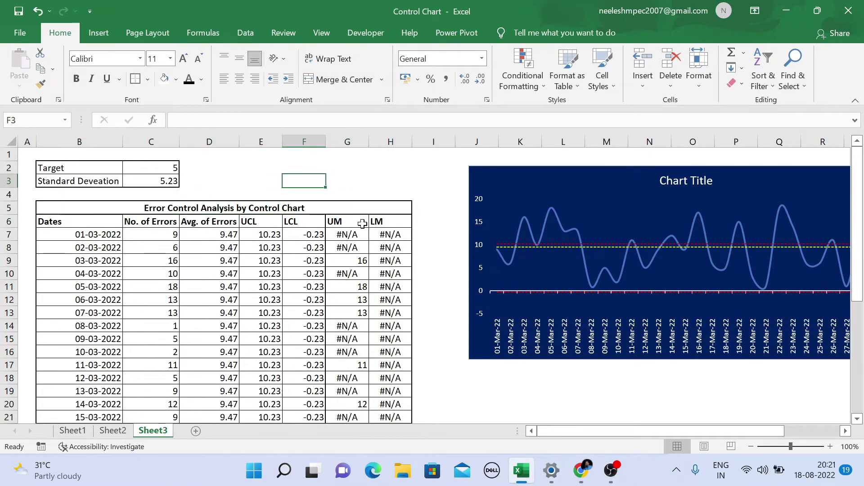
- Extend the chart's source data range across columns G and H to include the UM and LM series
{"action": "left_click", "coordinate": [474, 178]}
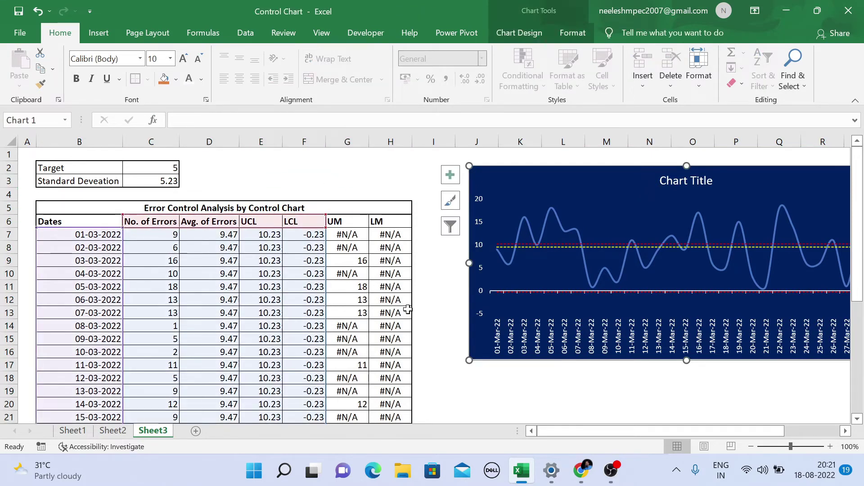
{"action": "scroll", "coordinate": [407, 309], "scroll_direction": "down", "scroll_amount": 11}
{"action": "scroll", "coordinate": [426, 309], "scroll_direction": "up", "scroll_amount": 3}
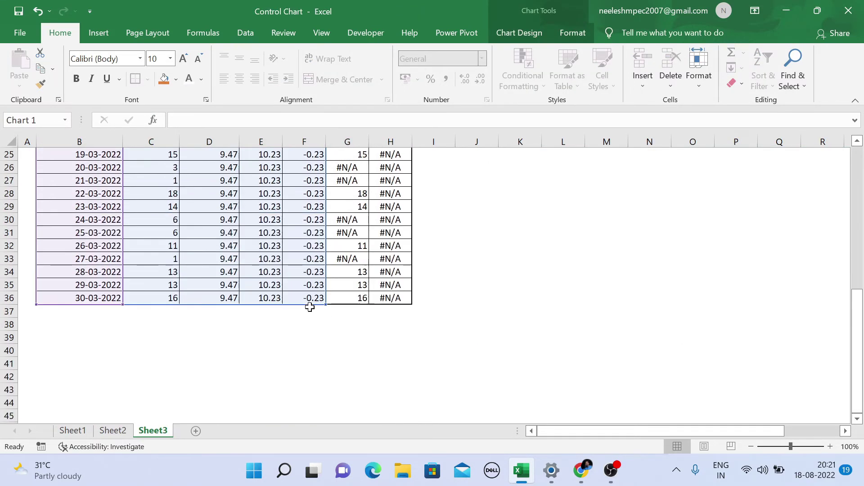
{"action": "left_click_drag", "start_coordinate": [326, 305], "coordinate": [394, 303]}
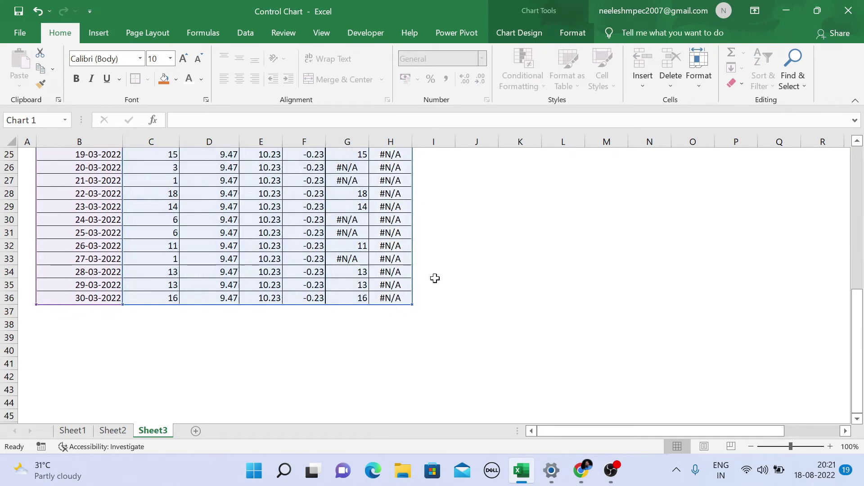
{"action": "scroll", "coordinate": [435, 278], "scroll_direction": "up", "scroll_amount": 8}
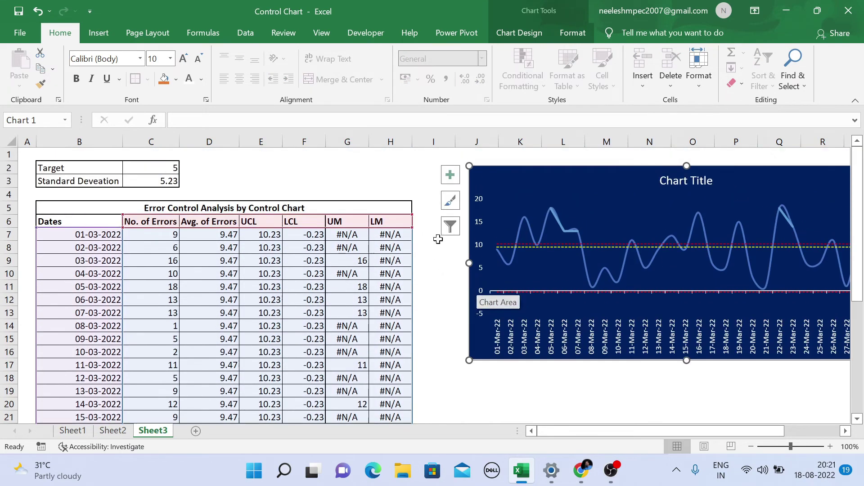
{"action": "left_click", "coordinate": [438, 239]}
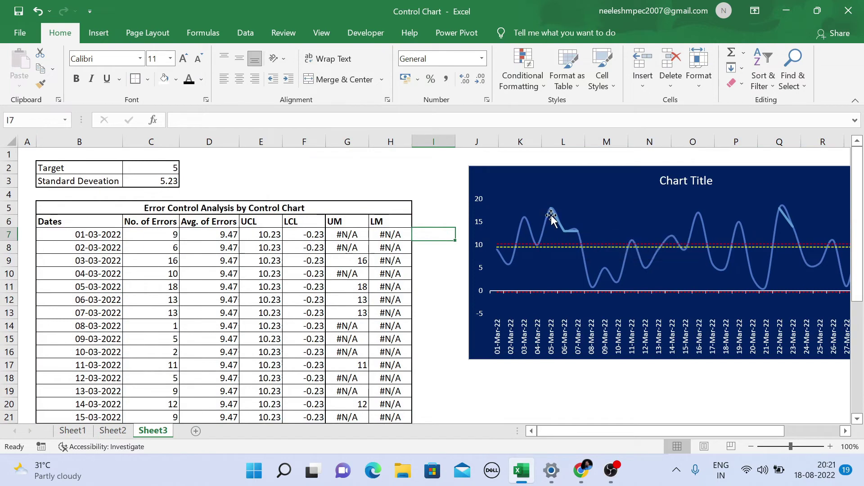
- Open the formatting options of the chart's UM series and set its line to No line
{"action": "left_click", "coordinate": [552, 213]}
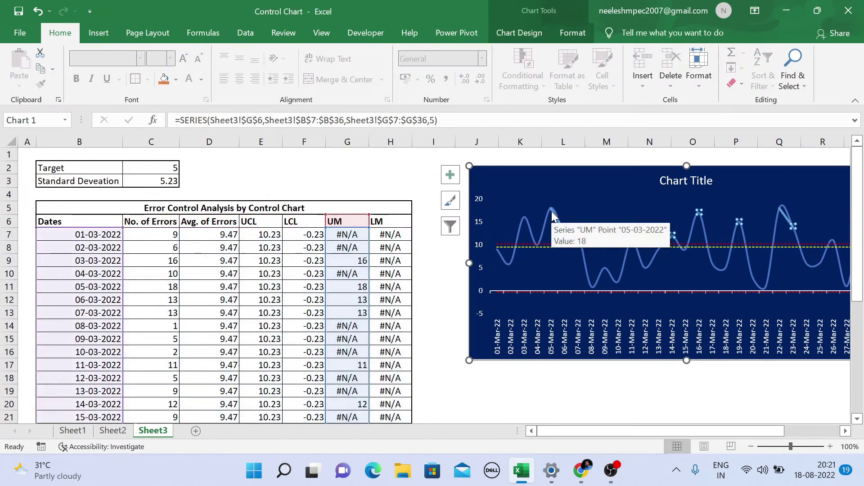
{"action": "right_click", "coordinate": [552, 212]}
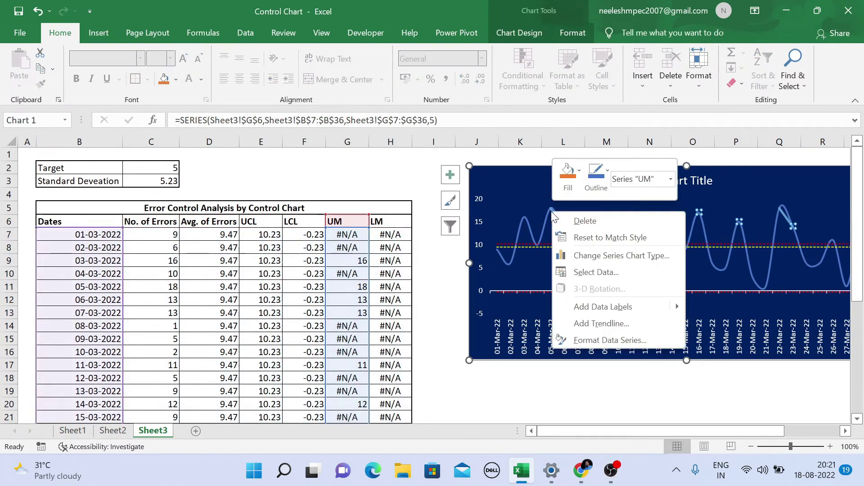
{"action": "left_click", "coordinate": [611, 340]}
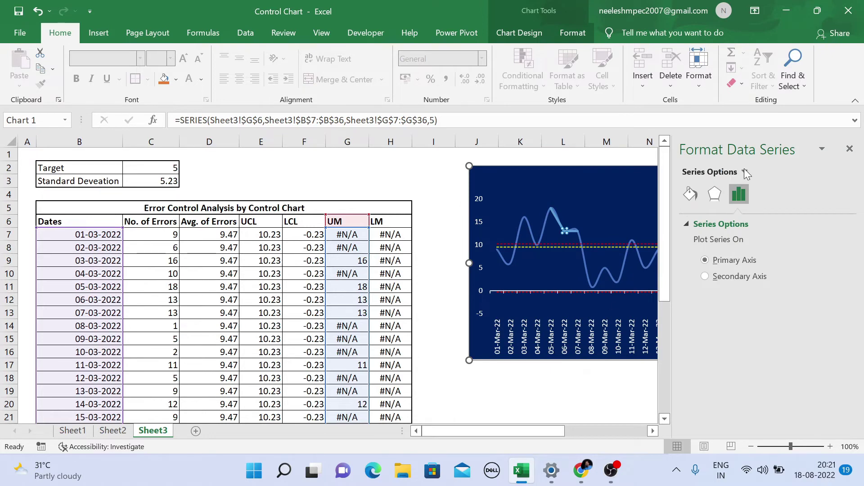
{"action": "left_click", "coordinate": [746, 173]}
{"action": "left_click", "coordinate": [782, 336]}
{"action": "left_click", "coordinate": [690, 193]}
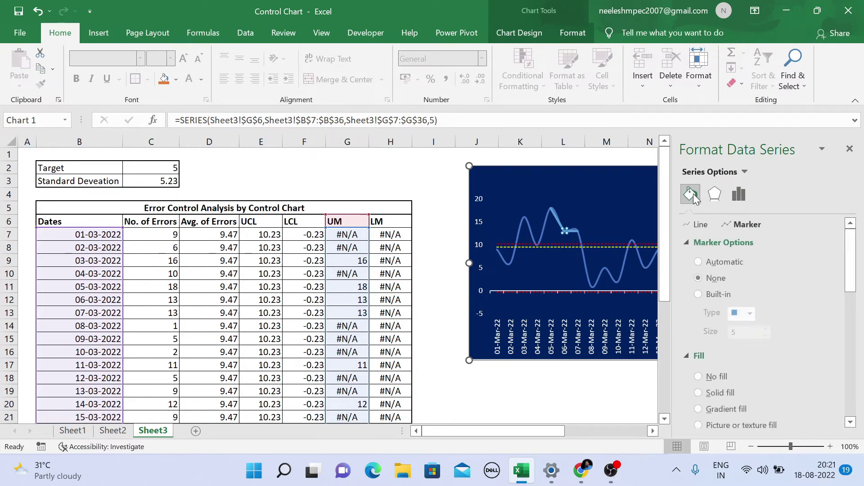
{"action": "left_click", "coordinate": [702, 225]}
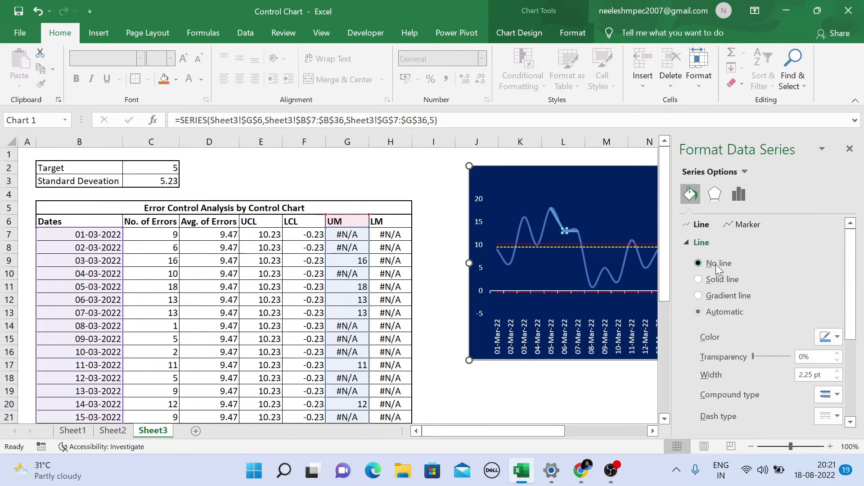
{"action": "left_click", "coordinate": [715, 263]}
- Give the UM series built-in circle markers with size 7
{"action": "left_click", "coordinate": [736, 226]}
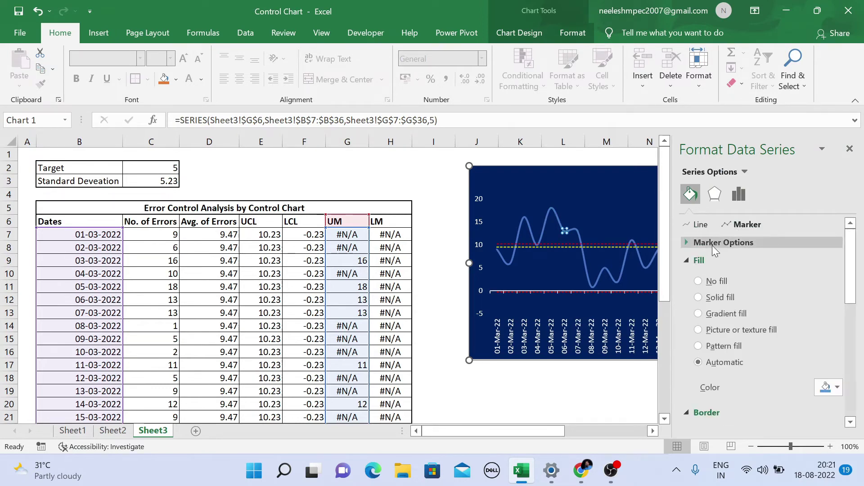
{"action": "left_click", "coordinate": [710, 244]}
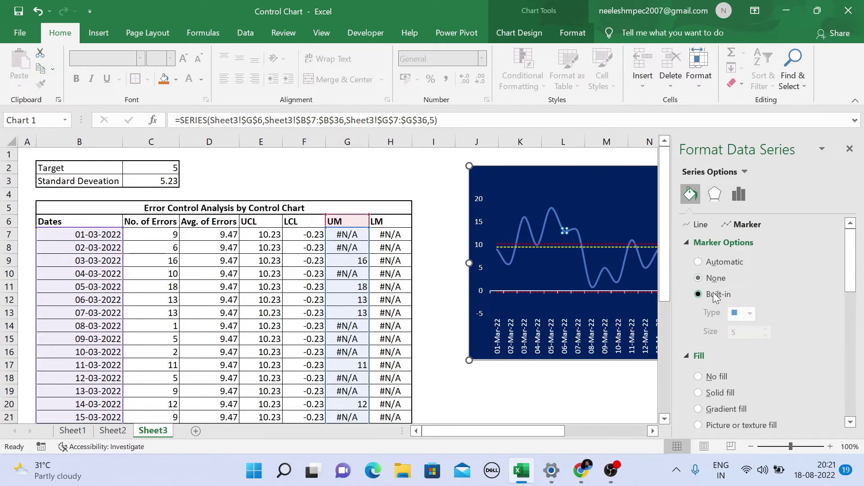
{"action": "left_click", "coordinate": [713, 293]}
{"action": "left_click", "coordinate": [750, 314]}
{"action": "left_click", "coordinate": [741, 281]}
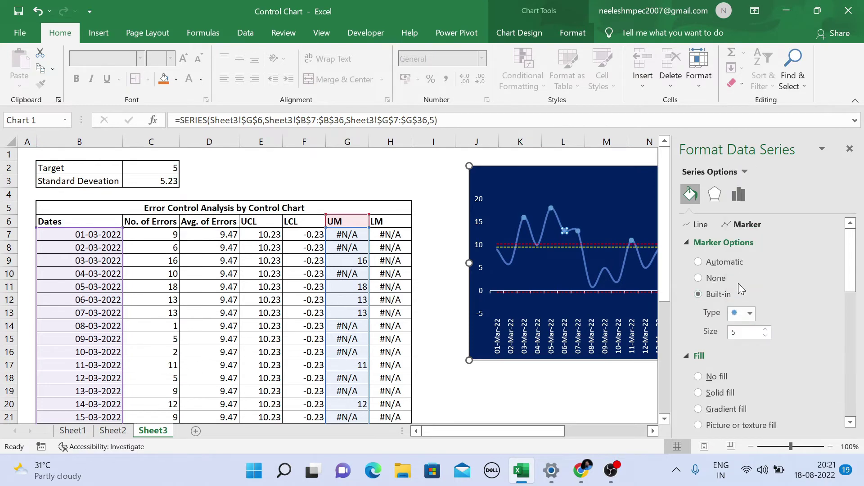
{"action": "left_click", "coordinate": [765, 329]}
{"action": "left_click", "coordinate": [765, 329]}
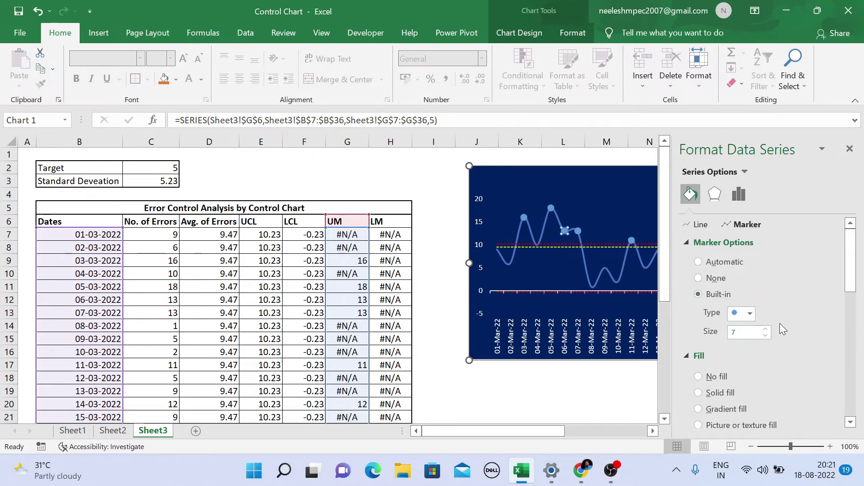
- Set the UM markers to no fill with a solid red border 1 pt wide
{"action": "left_click", "coordinate": [717, 377]}
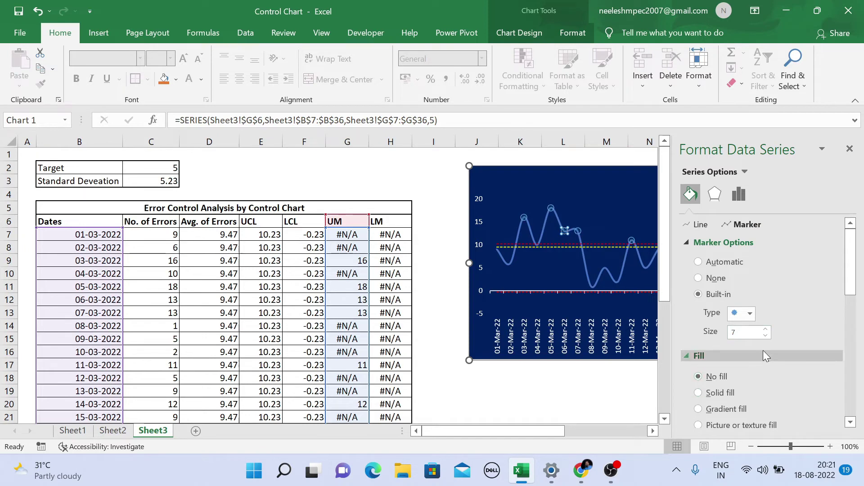
{"action": "scroll", "coordinate": [763, 350], "scroll_direction": "down", "scroll_amount": 3}
{"action": "scroll", "coordinate": [763, 349], "scroll_direction": "down", "scroll_amount": 4}
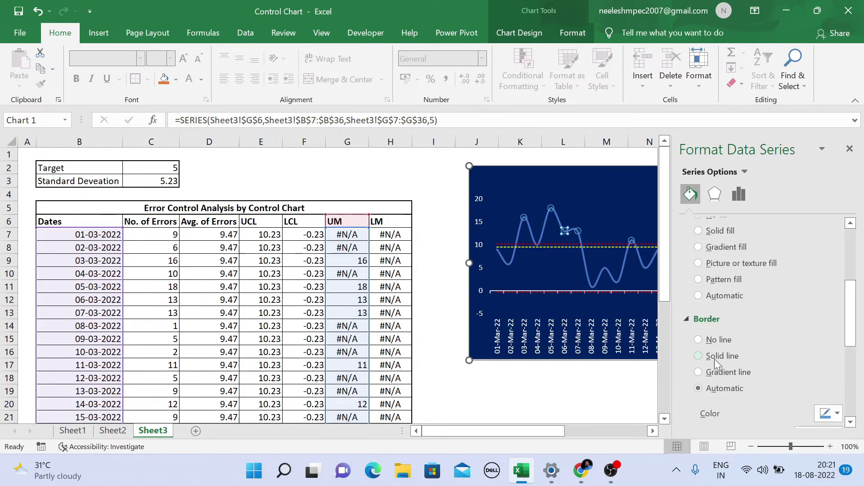
{"action": "left_click", "coordinate": [714, 359]}
{"action": "left_click", "coordinate": [837, 414]}
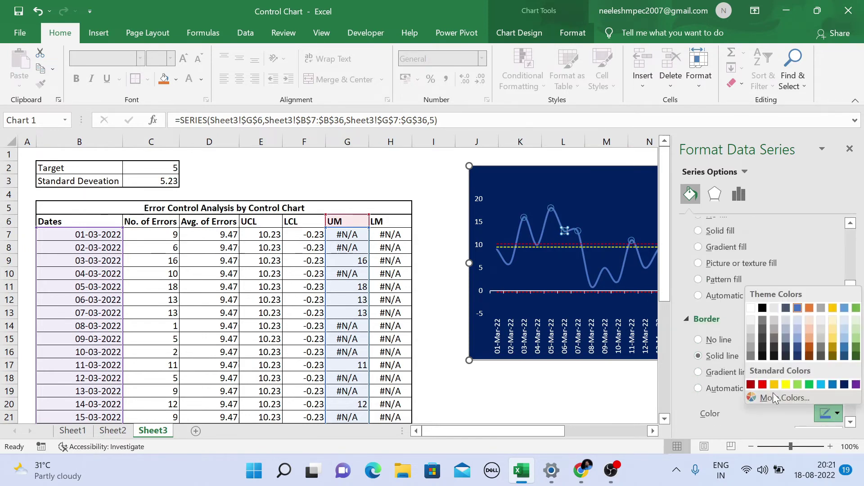
{"action": "left_click", "coordinate": [763, 385]}
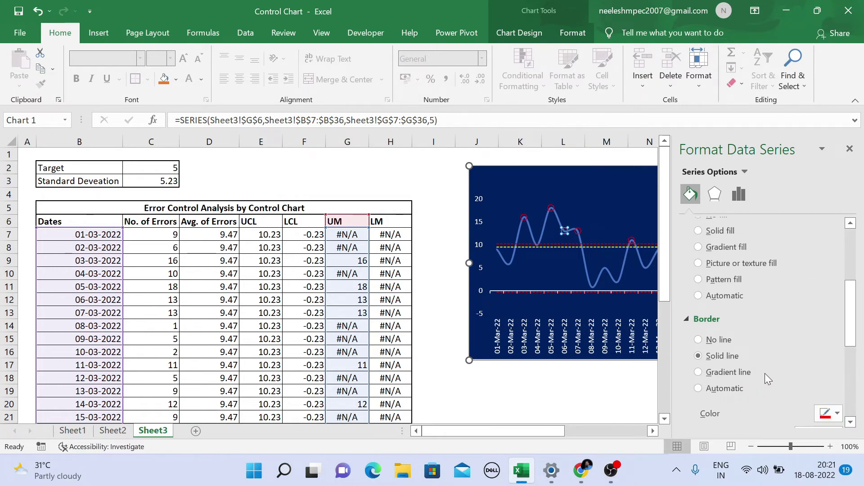
{"action": "scroll", "coordinate": [790, 336], "scroll_direction": "down", "scroll_amount": 3}
{"action": "scroll", "coordinate": [789, 331], "scroll_direction": "up", "scroll_amount": 1}
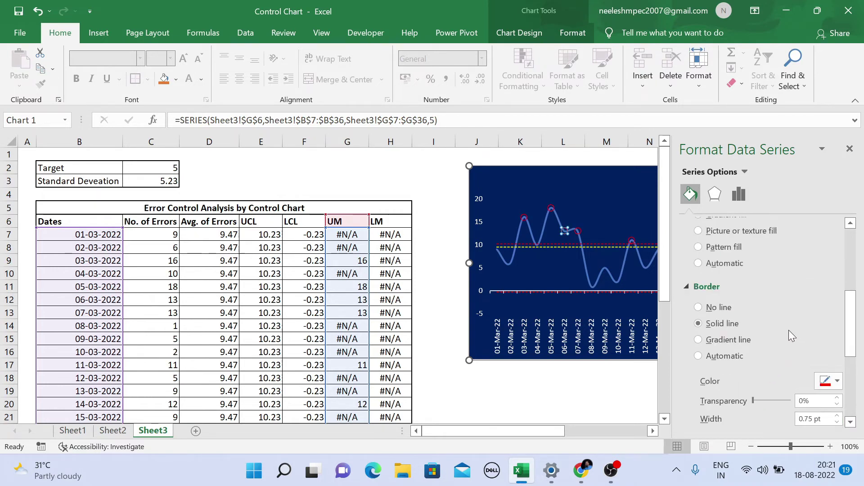
{"action": "scroll", "coordinate": [788, 334], "scroll_direction": "down", "scroll_amount": 1}
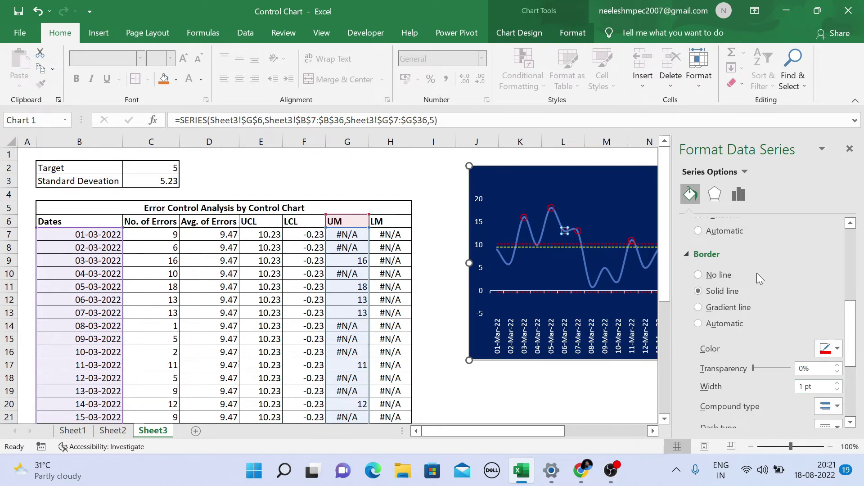
- Switch the formatting target to the chart's LM series and set its line to No line
{"action": "left_click", "coordinate": [744, 171]}
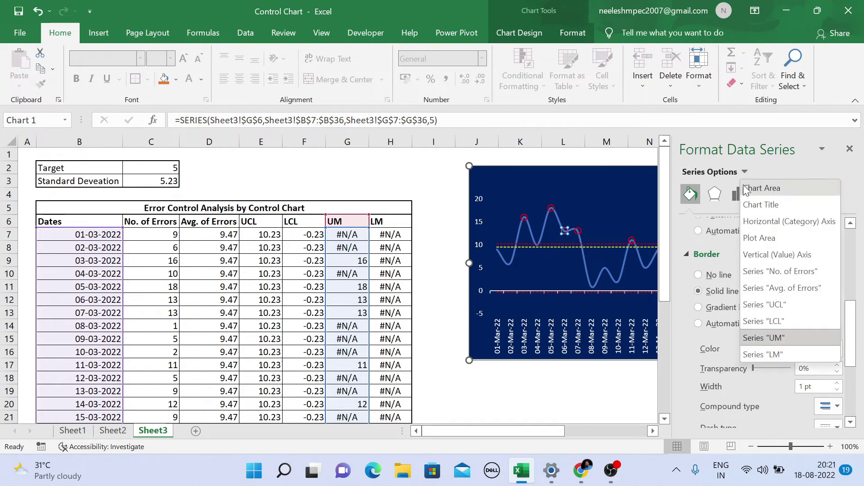
{"action": "left_click", "coordinate": [779, 354]}
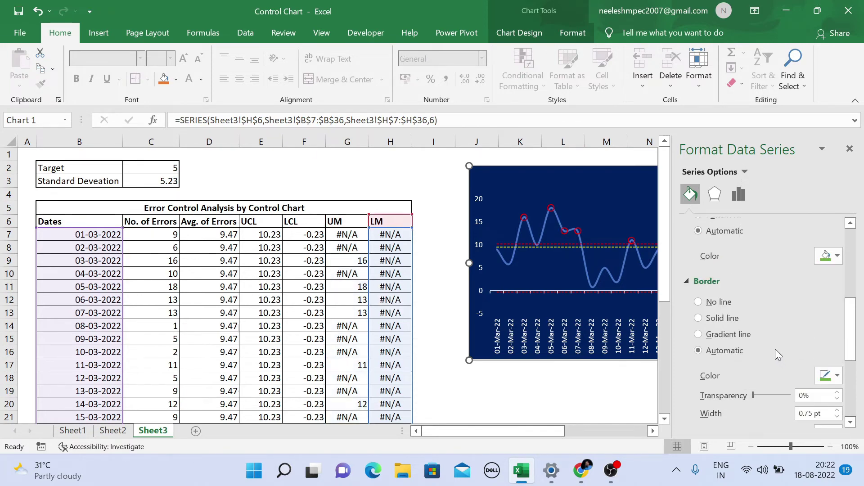
{"action": "scroll", "coordinate": [714, 245], "scroll_direction": "up", "scroll_amount": 5}
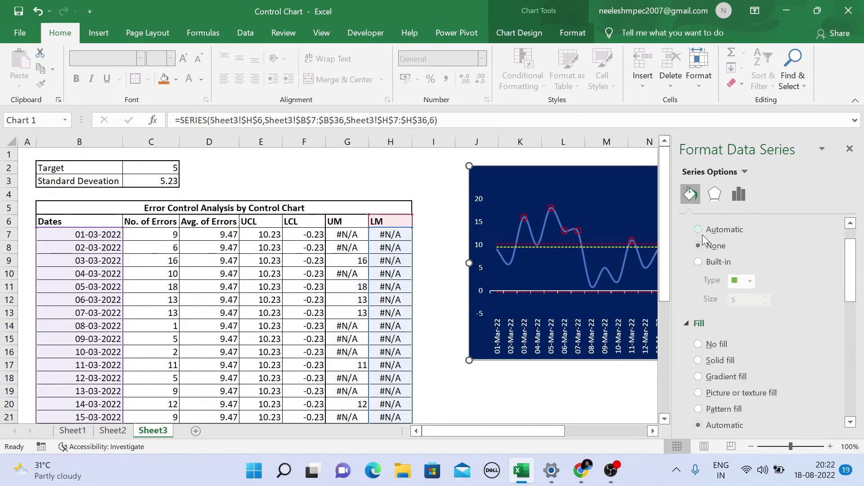
{"action": "left_click", "coordinate": [700, 225]}
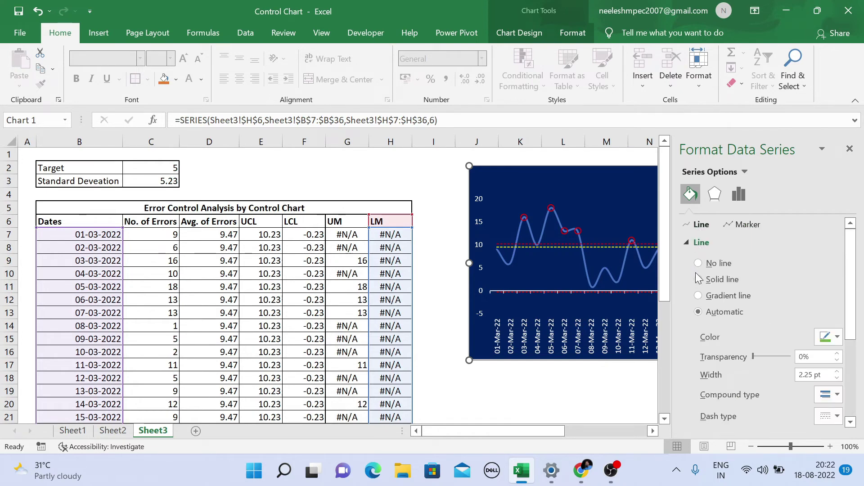
{"action": "left_click", "coordinate": [699, 263]}
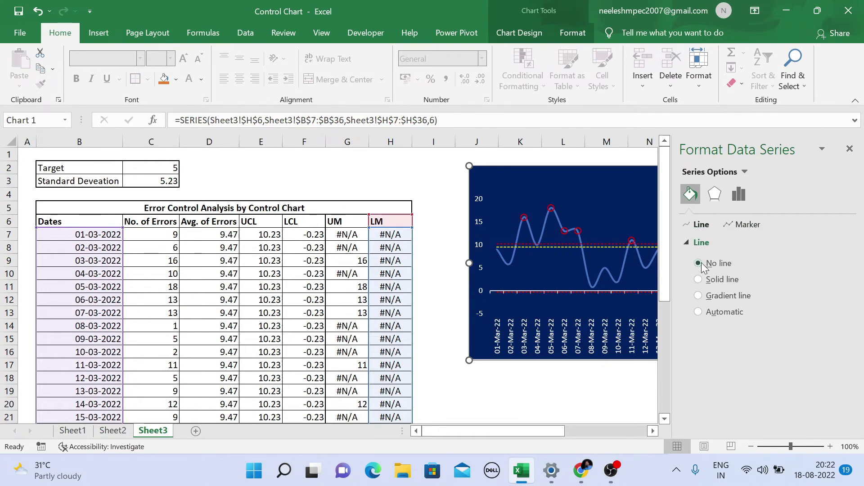
- Give the LM series built-in circle markers with size 7
{"action": "left_click", "coordinate": [747, 225]}
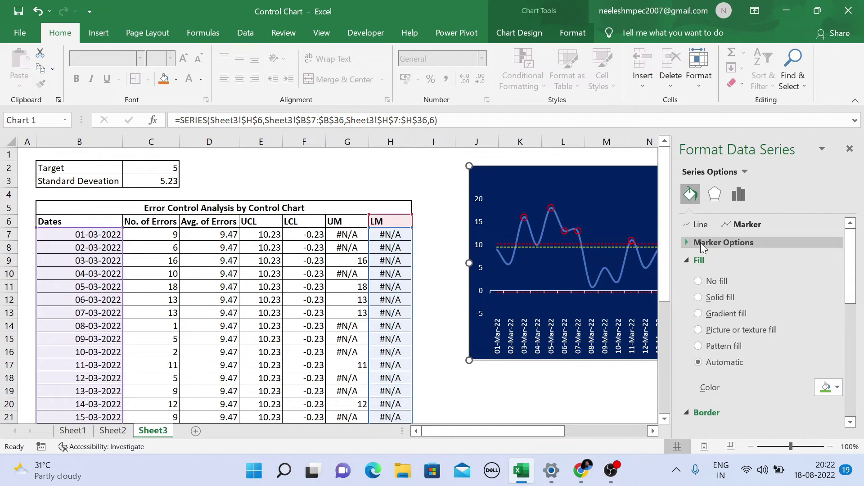
{"action": "left_click", "coordinate": [698, 294]}
{"action": "left_click", "coordinate": [750, 314]}
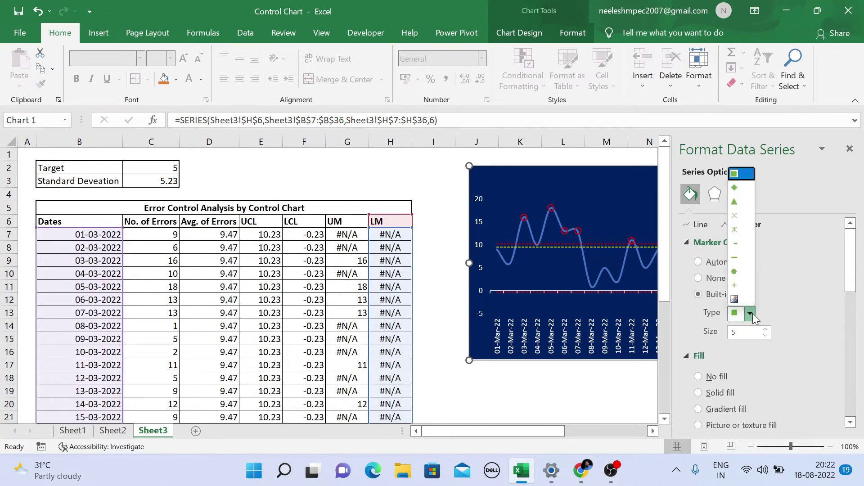
{"action": "left_click", "coordinate": [741, 273]}
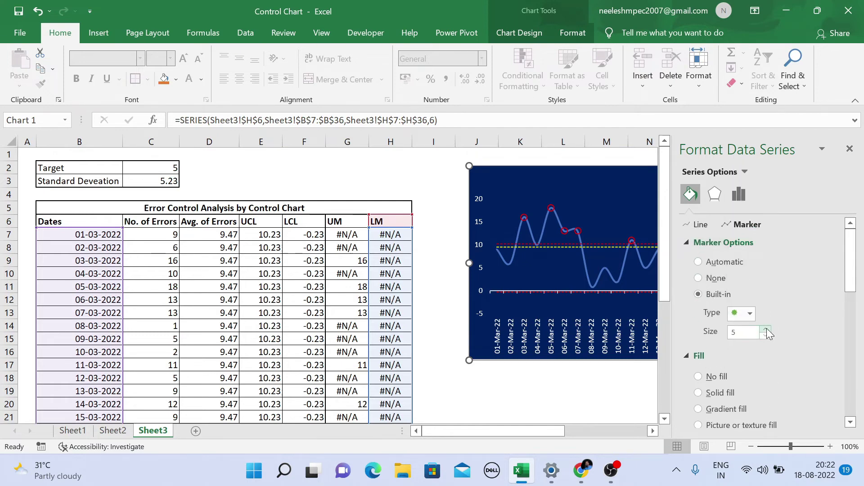
{"action": "scroll", "coordinate": [787, 312], "scroll_direction": "down", "scroll_amount": 1}
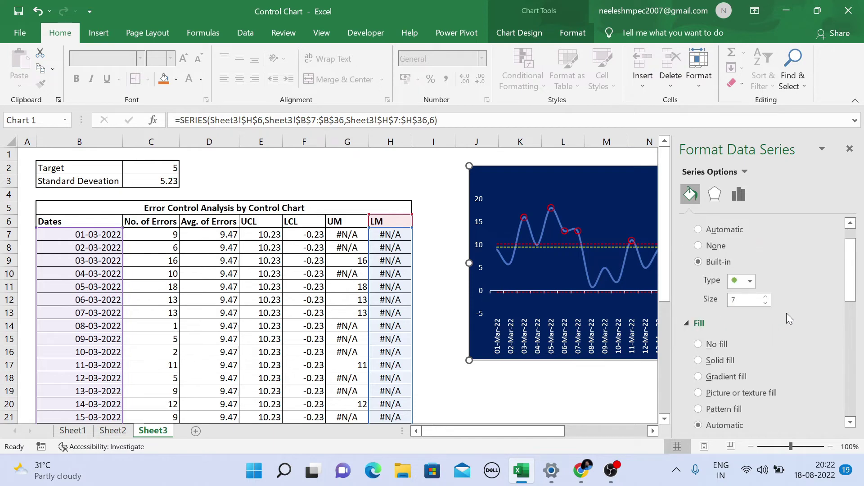
- Set the LM markers to no fill with a slightly thicker solid yellow border, and close the formatting pane
{"action": "left_click", "coordinate": [720, 344]}
{"action": "scroll", "coordinate": [778, 317], "scroll_direction": "down", "scroll_amount": 3}
{"action": "scroll", "coordinate": [779, 317], "scroll_direction": "down", "scroll_amount": 2}
{"action": "left_click", "coordinate": [779, 322]}
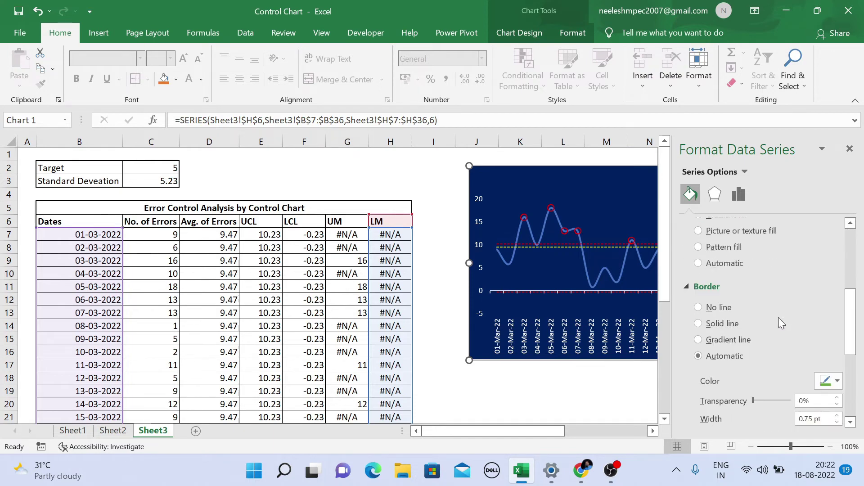
{"action": "left_click", "coordinate": [837, 381]}
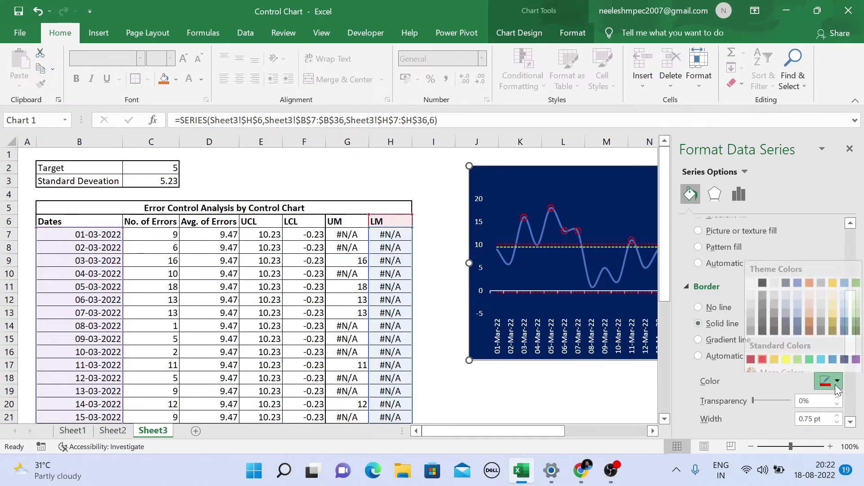
{"action": "left_click", "coordinate": [788, 354]}
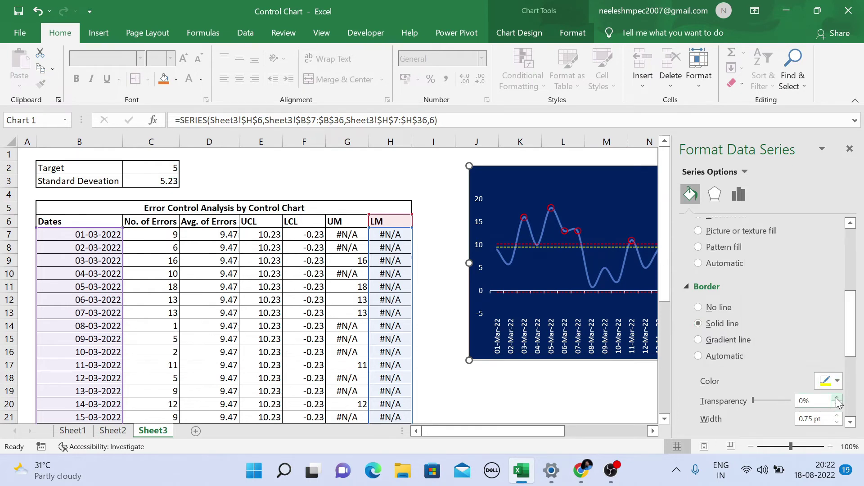
{"action": "scroll", "coordinate": [831, 360], "scroll_direction": "down", "scroll_amount": 2}
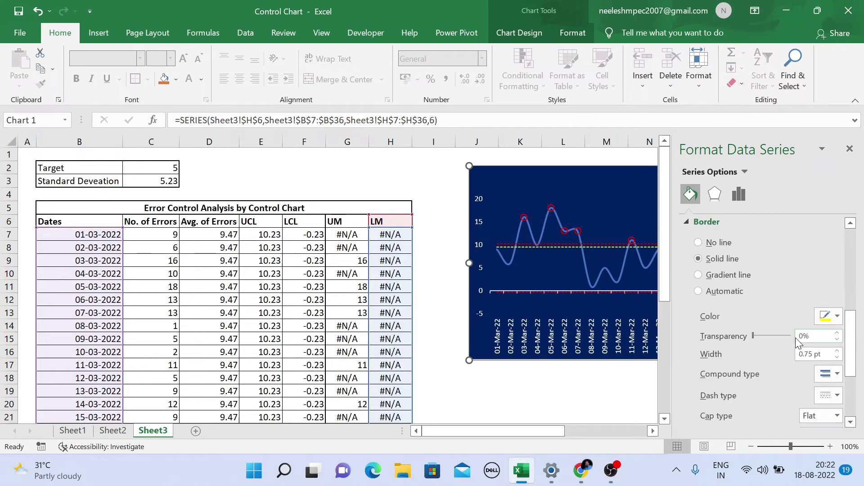
{"action": "left_click", "coordinate": [836, 351]}
{"action": "left_click", "coordinate": [850, 150]}
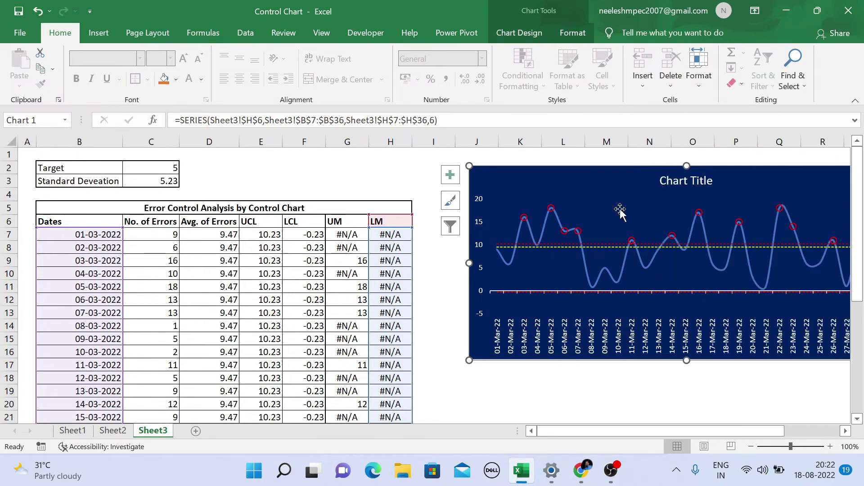
- Add data labels to the chart's UM series
{"action": "left_click", "coordinate": [552, 210]}
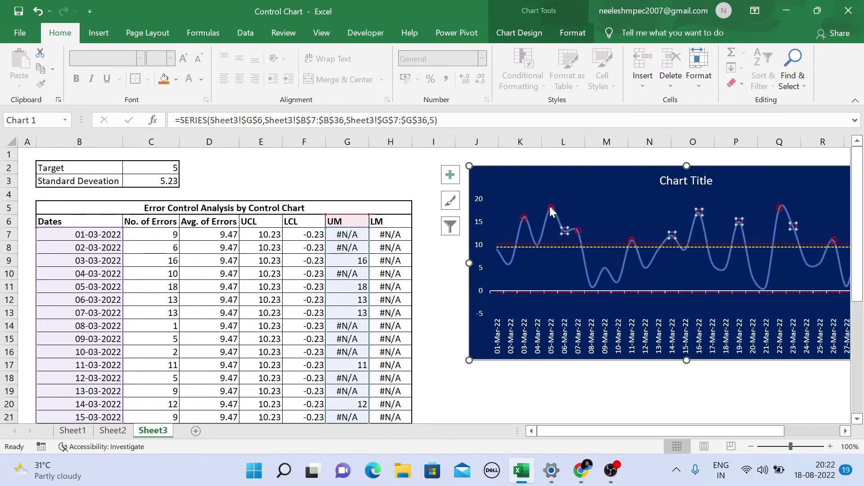
{"action": "right_click", "coordinate": [551, 210]}
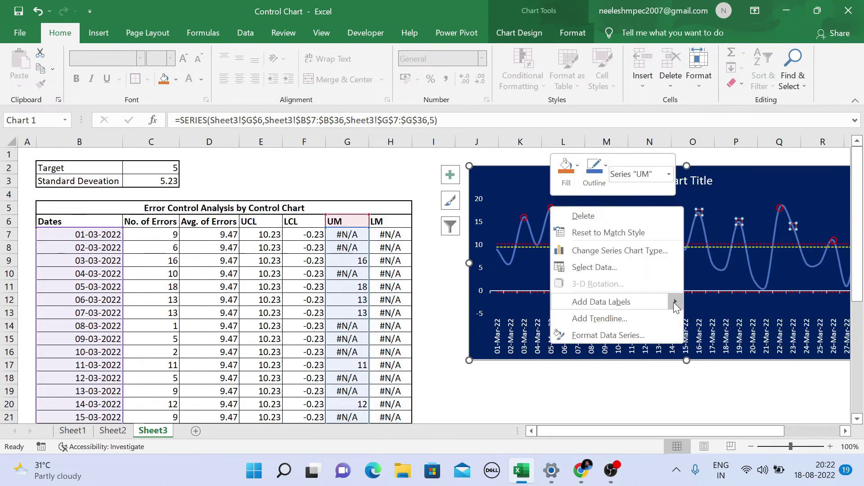
{"action": "mouse_move", "coordinate": [676, 306]}
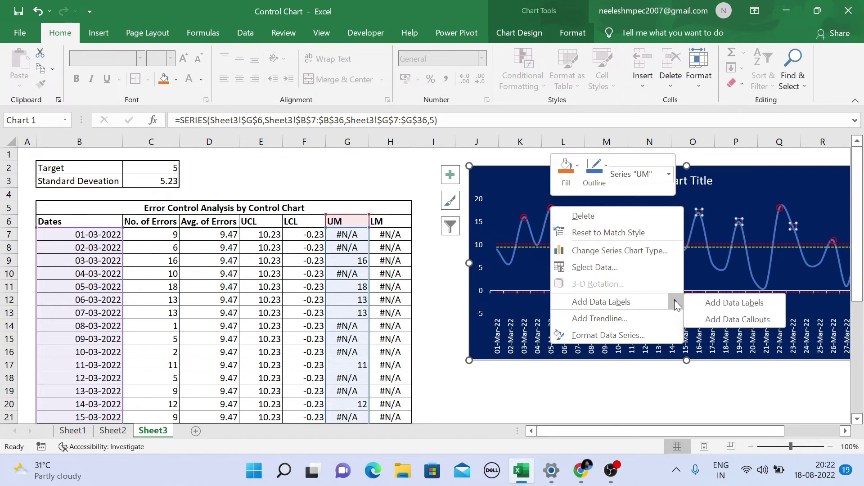
{"action": "left_click", "coordinate": [450, 175]}
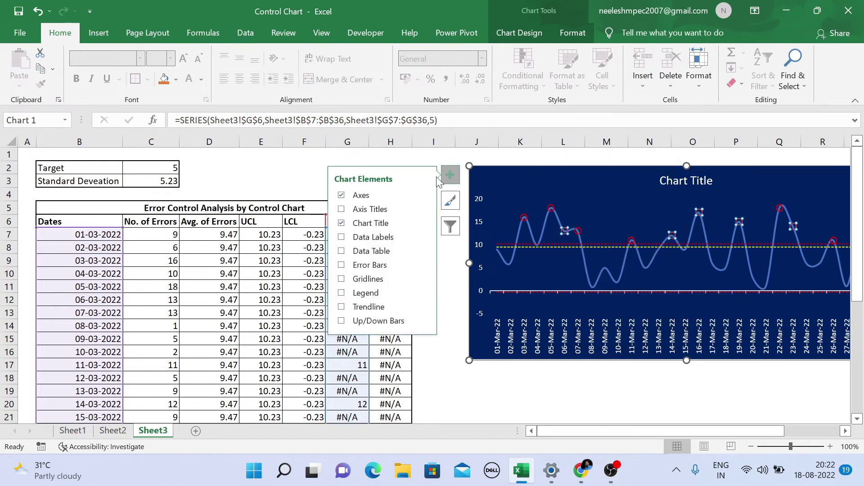
{"action": "left_click", "coordinate": [356, 237]}
- Format the UM data labels with a solid white text fill
{"action": "left_click", "coordinate": [734, 212]}
{"action": "right_click", "coordinate": [736, 211]}
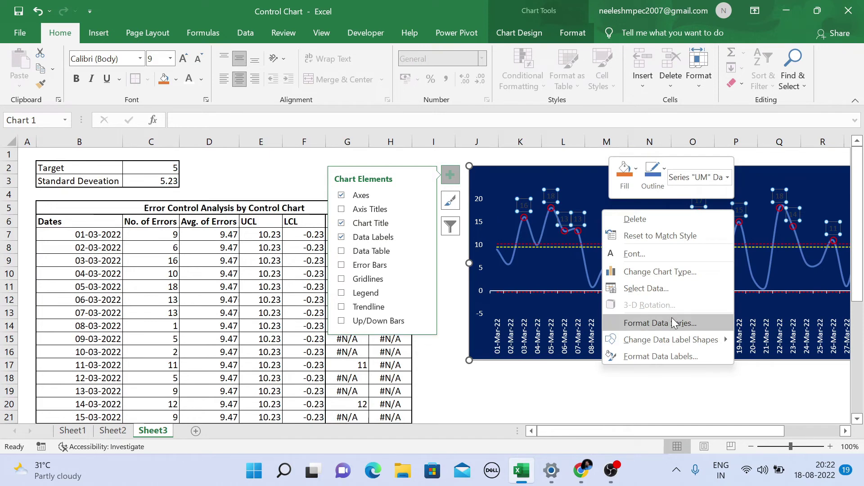
{"action": "left_click", "coordinate": [681, 355]}
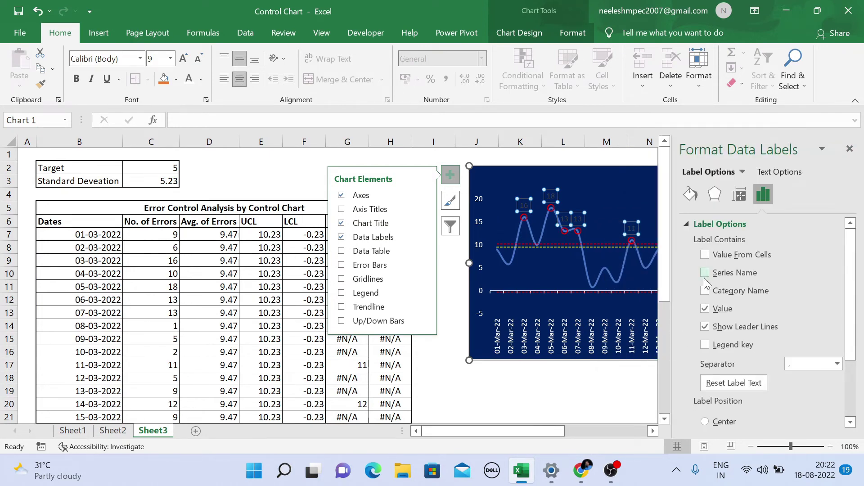
{"action": "left_click", "coordinate": [777, 172]}
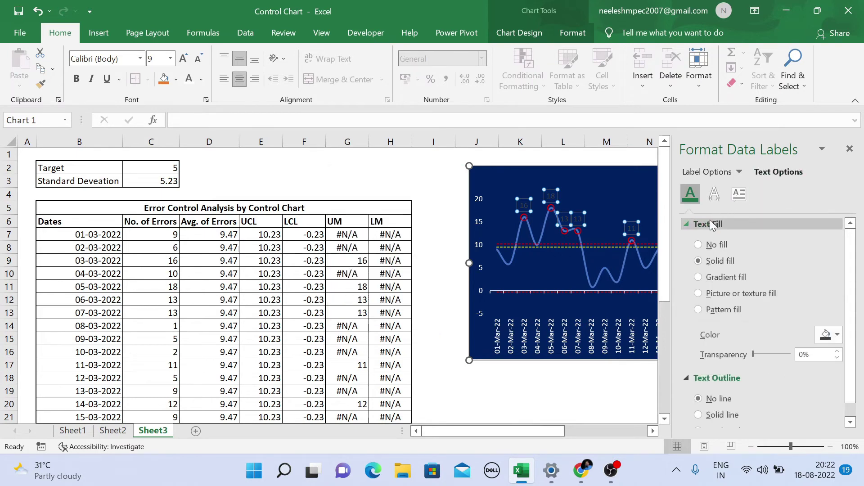
{"action": "left_click", "coordinate": [835, 335]}
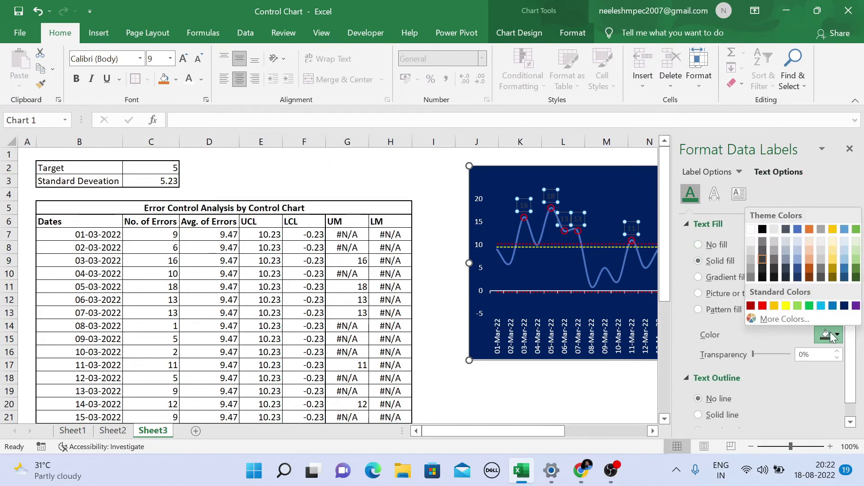
{"action": "left_click", "coordinate": [751, 229]}
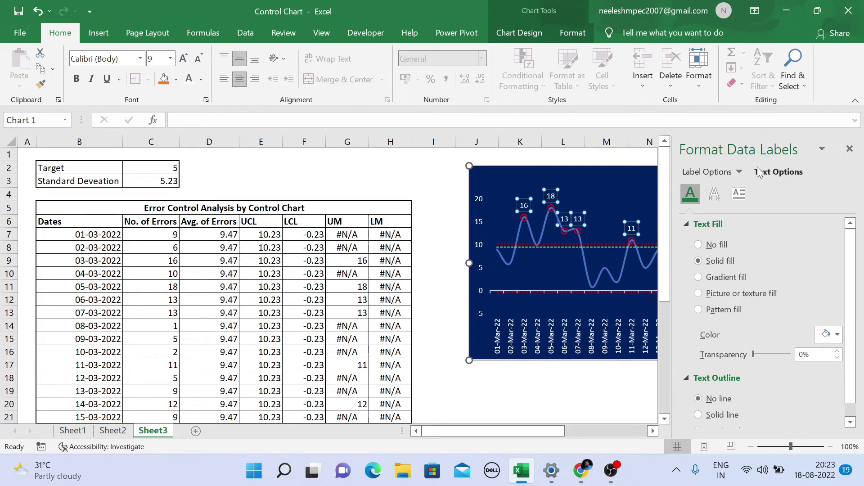
{"action": "left_click", "coordinate": [739, 172]}
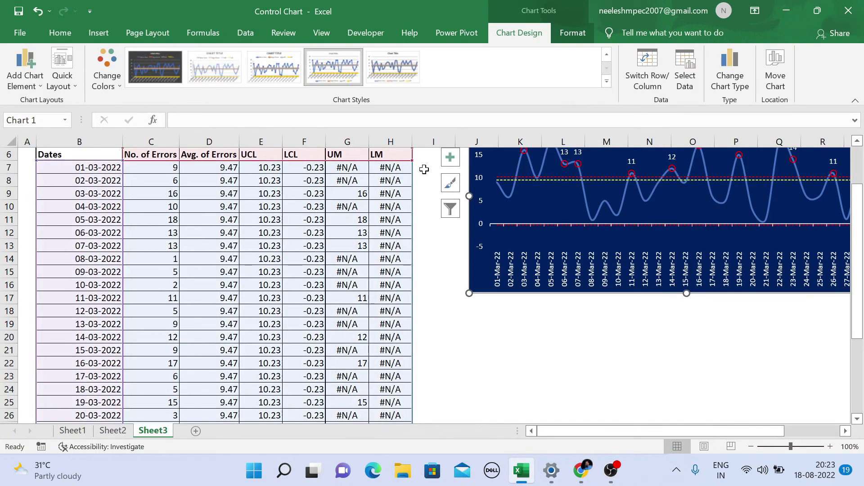
- Group the UM and LM columns G:H and collapse the group to hide them
{"action": "left_click_drag", "start_coordinate": [347, 141], "coordinate": [381, 140]}
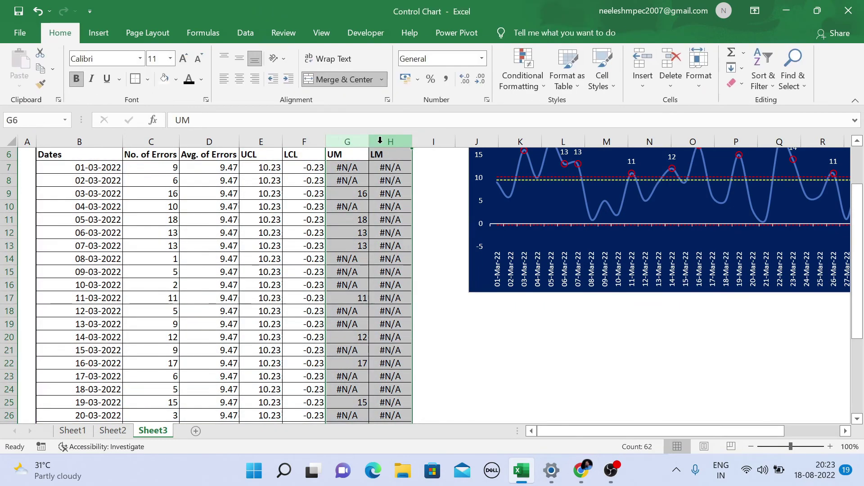
{"action": "scroll", "coordinate": [402, 161], "scroll_direction": "up", "scroll_amount": 2}
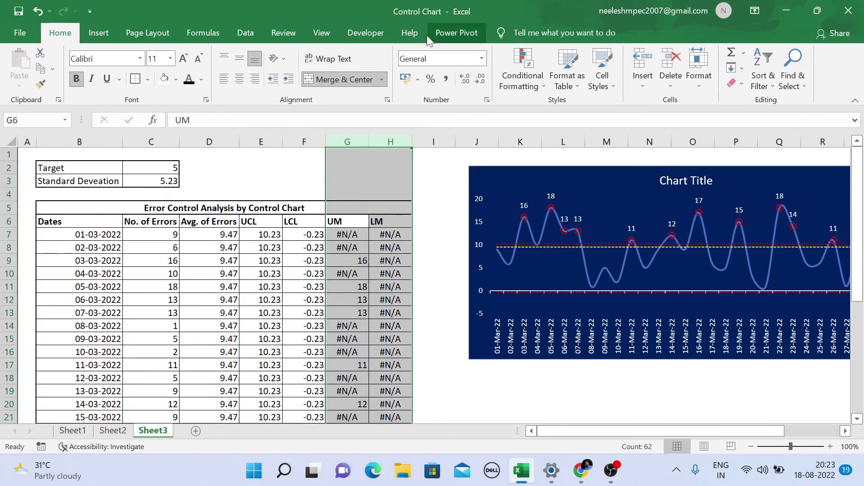
{"action": "left_click", "coordinate": [249, 35]}
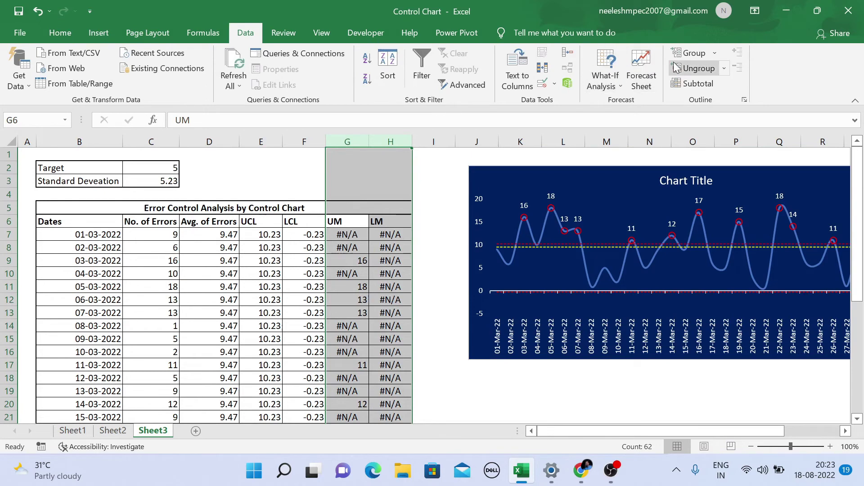
{"action": "left_click", "coordinate": [689, 53]}
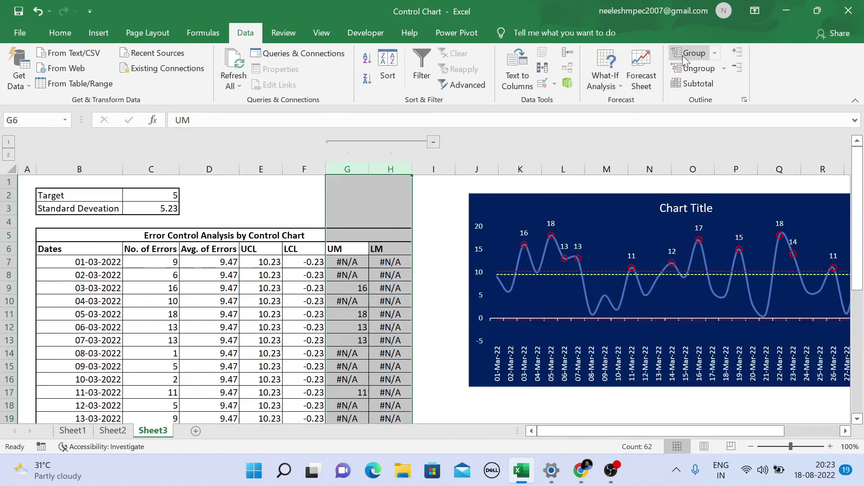
{"action": "left_click", "coordinate": [433, 143]}
{"action": "left_click", "coordinate": [347, 207]}
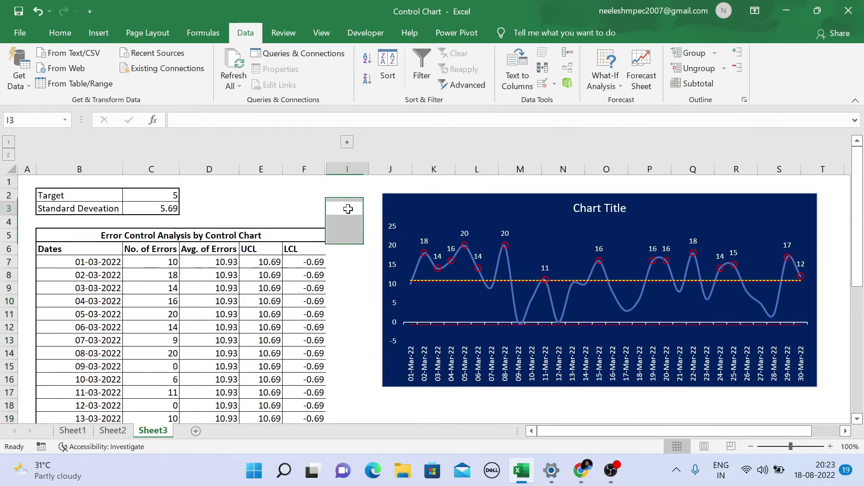
- Reapply the collapsed column outline level several times to recalculate the data and check how the control chart updates
{"action": "left_click", "coordinate": [9, 146]}
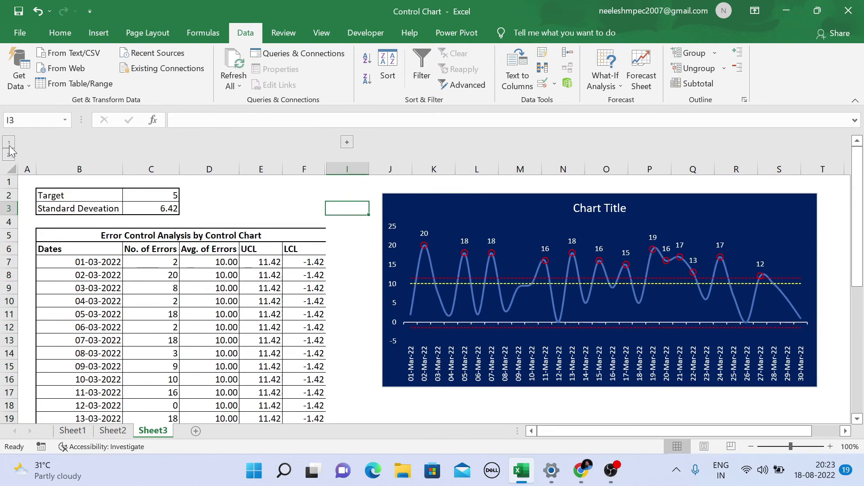
{"action": "left_click", "coordinate": [9, 146]}
{"action": "left_click", "coordinate": [9, 147]}
{"action": "left_click", "coordinate": [9, 146]}
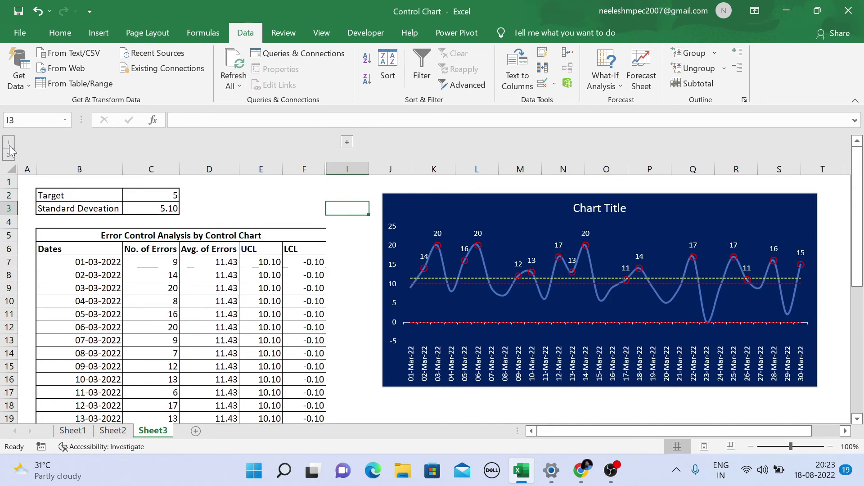
{"action": "left_click", "coordinate": [338, 264]}
{"action": "left_click", "coordinate": [342, 240]}
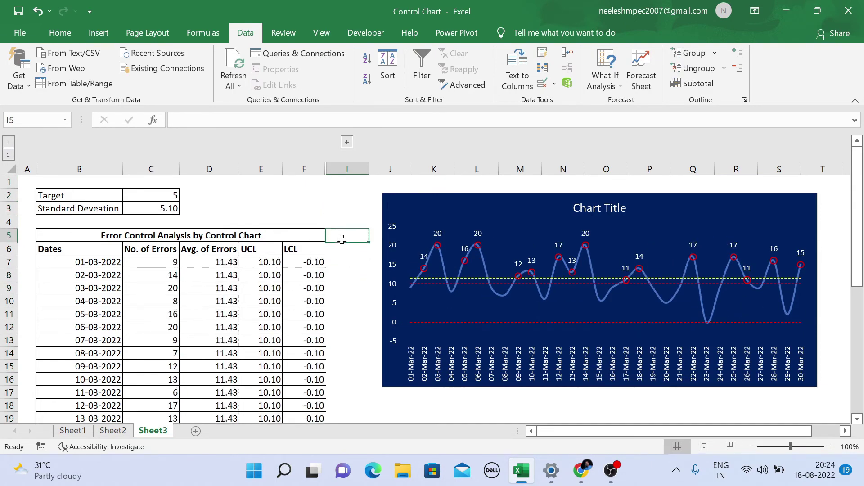
- Add axis titles to the control chart
{"action": "left_click", "coordinate": [386, 222]}
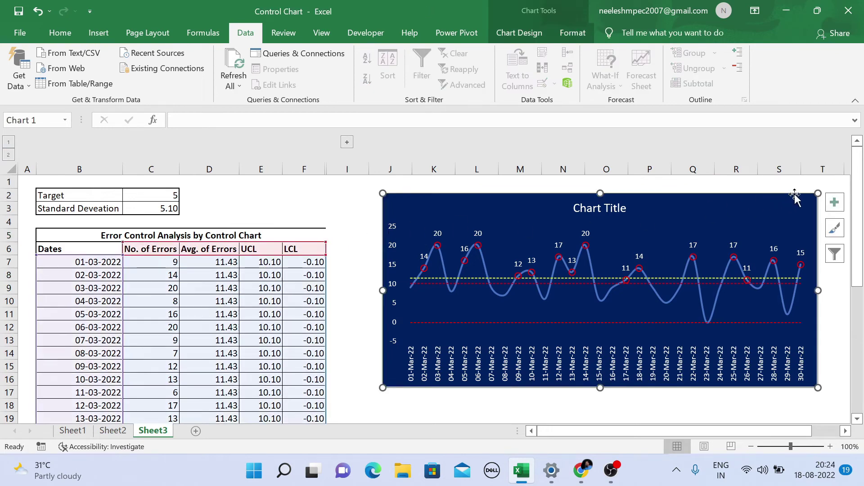
{"action": "left_click", "coordinate": [837, 203]}
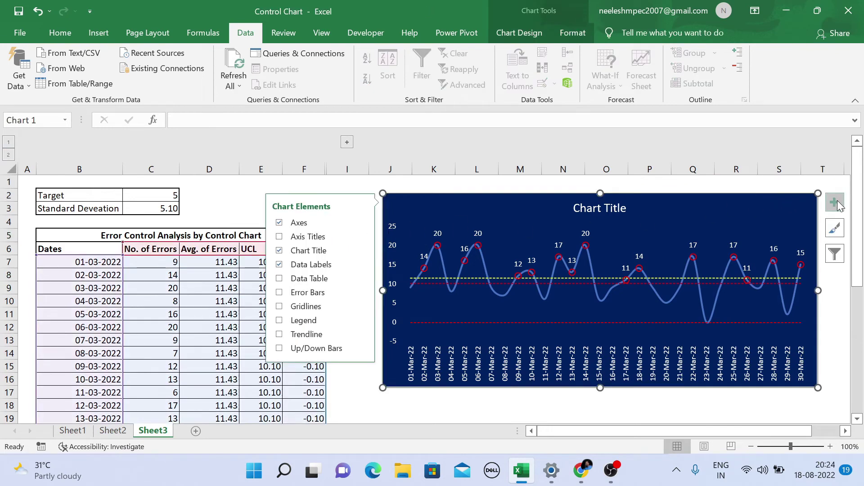
{"action": "left_click", "coordinate": [309, 237]}
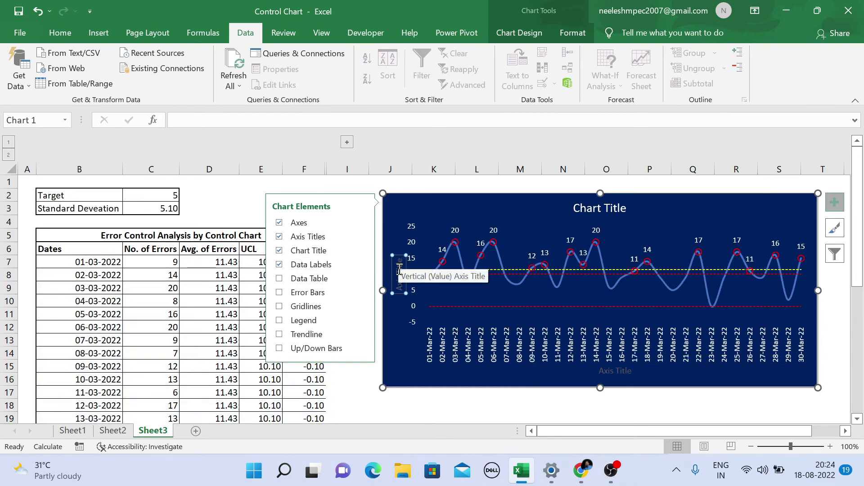
- Remove both axis titles from the control chart and add back only the primary vertical axis title
{"action": "left_click", "coordinate": [326, 238]}
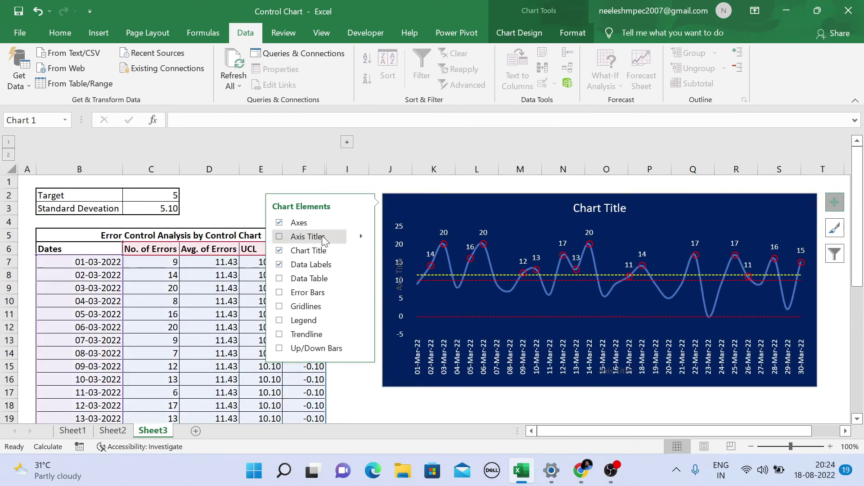
{"action": "left_click", "coordinate": [362, 237]}
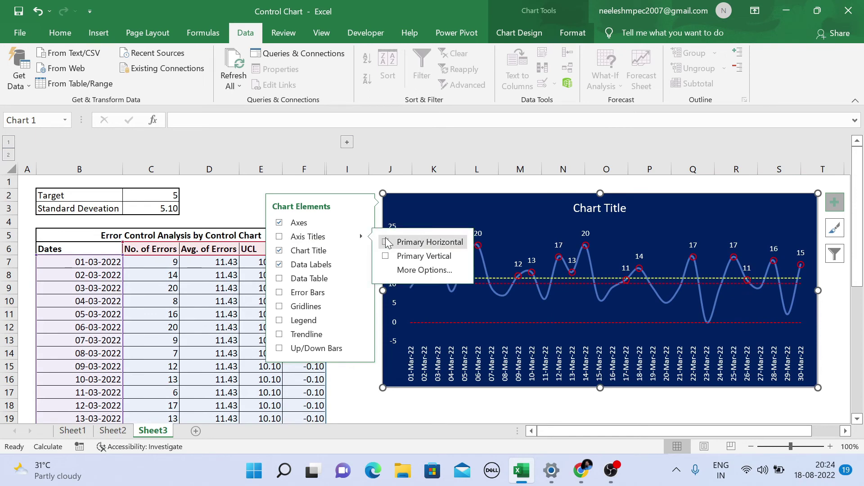
{"action": "left_click", "coordinate": [386, 256]}
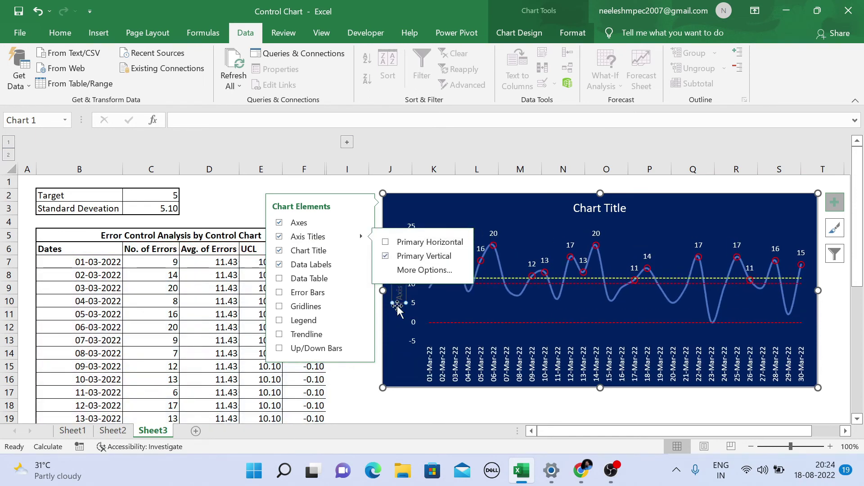
{"action": "left_click", "coordinate": [376, 180]}
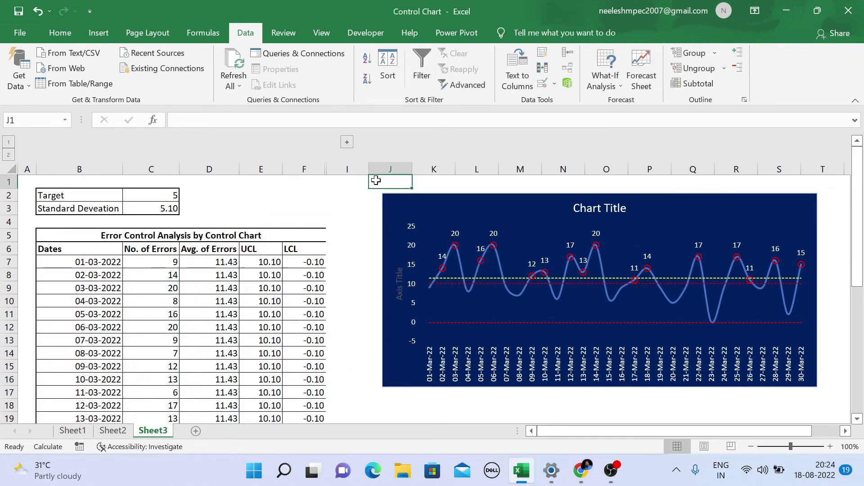
- Link the vertical axis title to the No. of Errors header in cell C6 with the formula =Sheet3!$C$6
{"action": "left_click", "coordinate": [401, 273]}
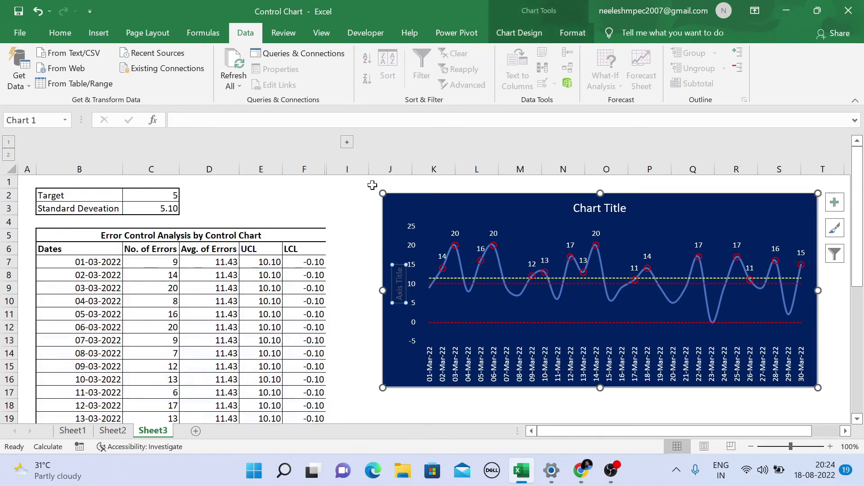
{"action": "left_click", "coordinate": [372, 123]}
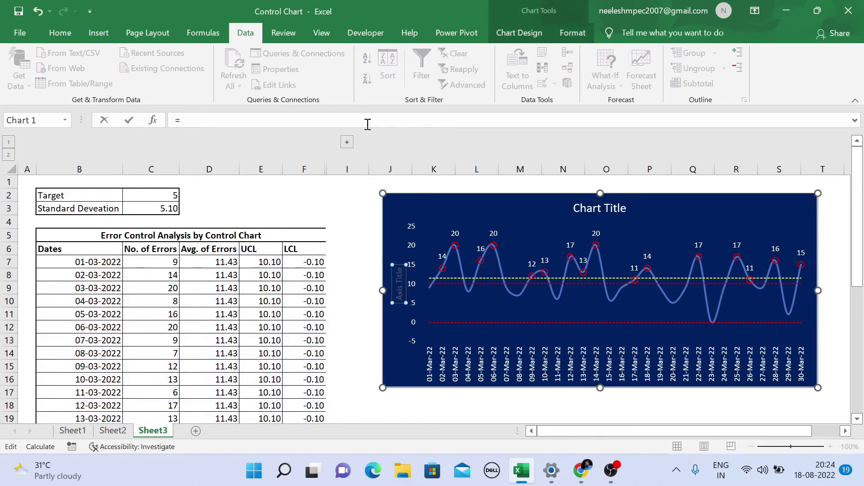
{"action": "left_click", "coordinate": [155, 252]}
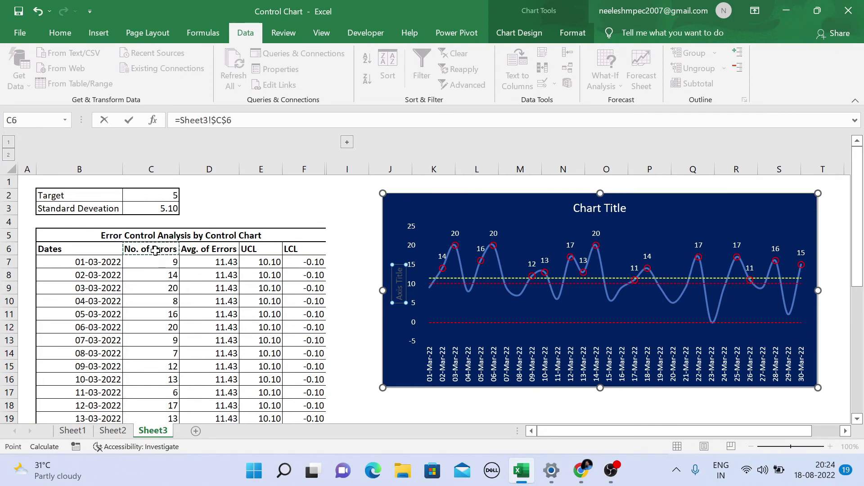
{"action": "key", "text": "Return"}
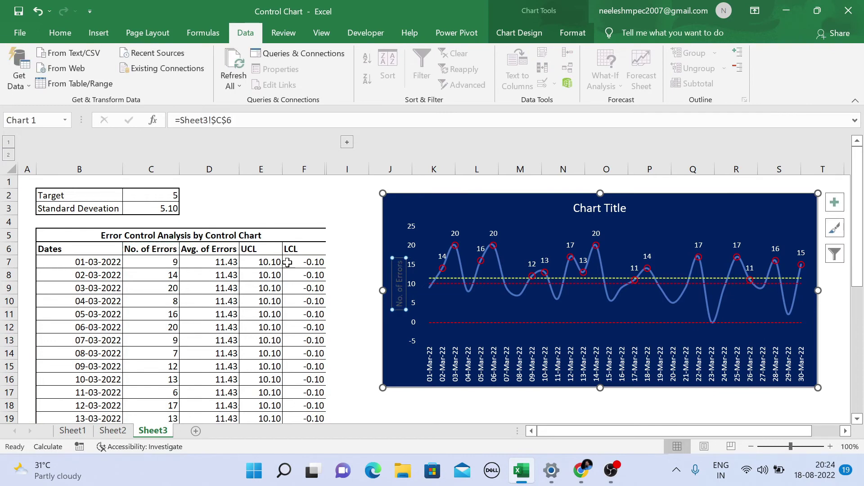
- Format the vertical axis title with a solid white text fill
{"action": "right_click", "coordinate": [400, 275]}
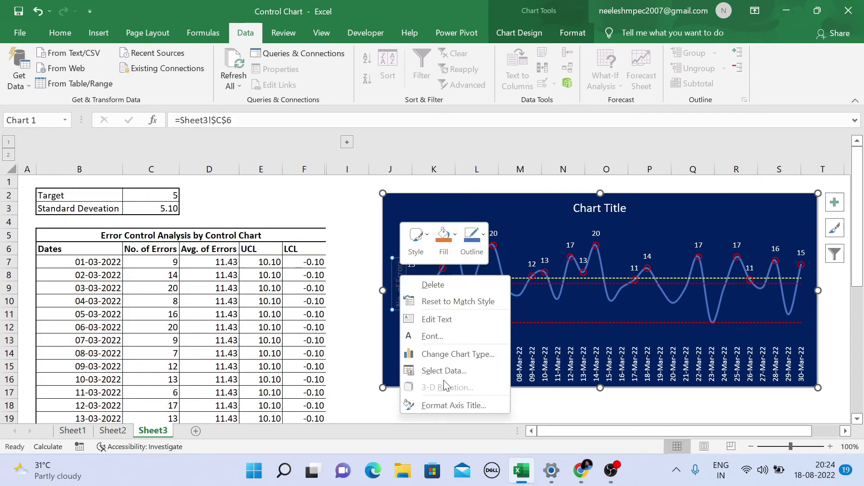
{"action": "left_click", "coordinate": [450, 398]}
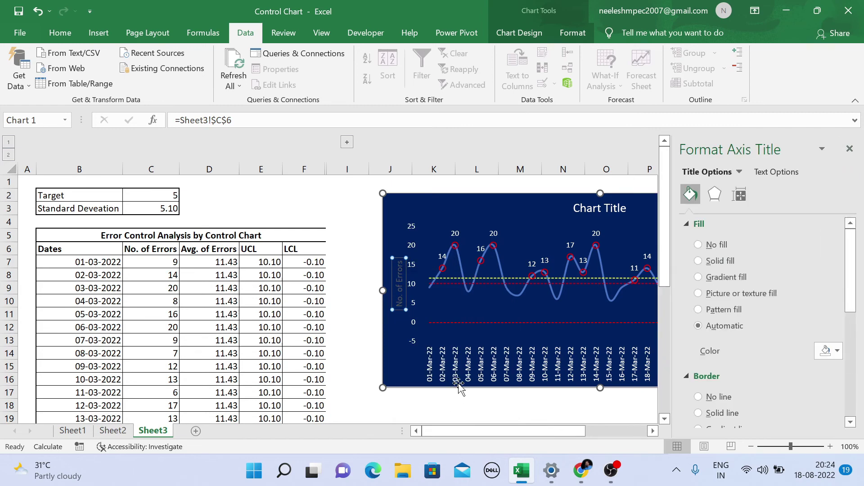
{"action": "left_click", "coordinate": [774, 172]}
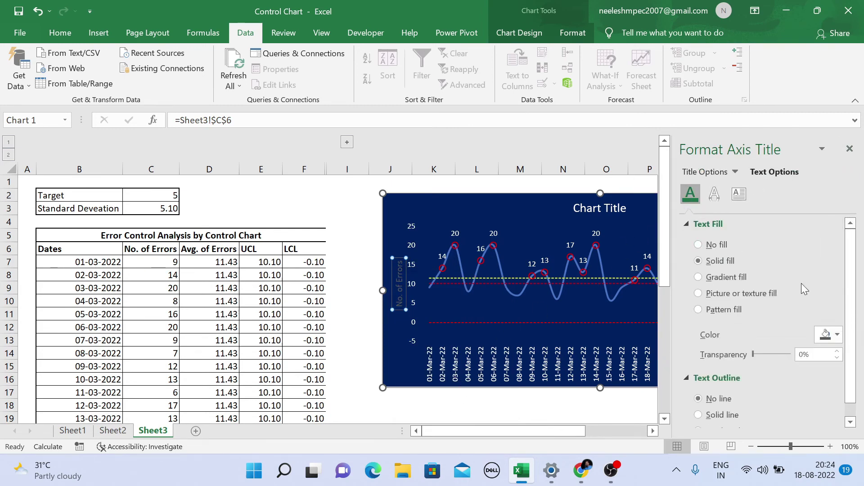
{"action": "left_click", "coordinate": [837, 334]}
{"action": "left_click", "coordinate": [756, 238]}
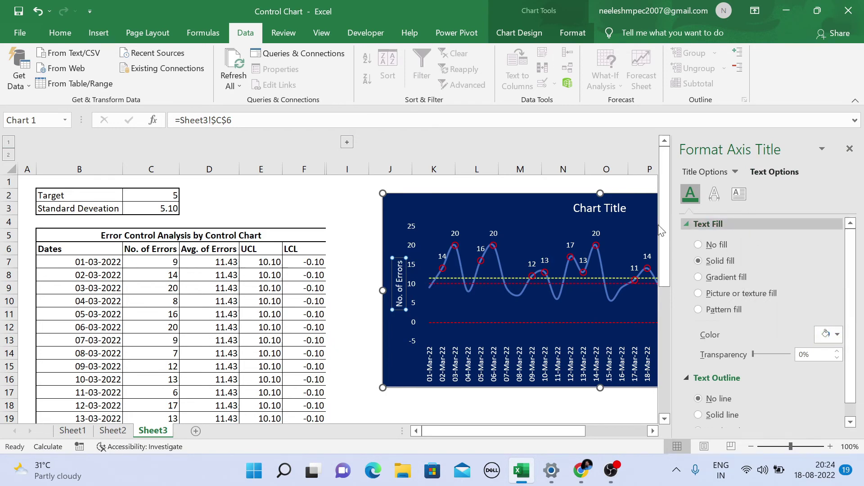
{"action": "left_click", "coordinate": [347, 216]}
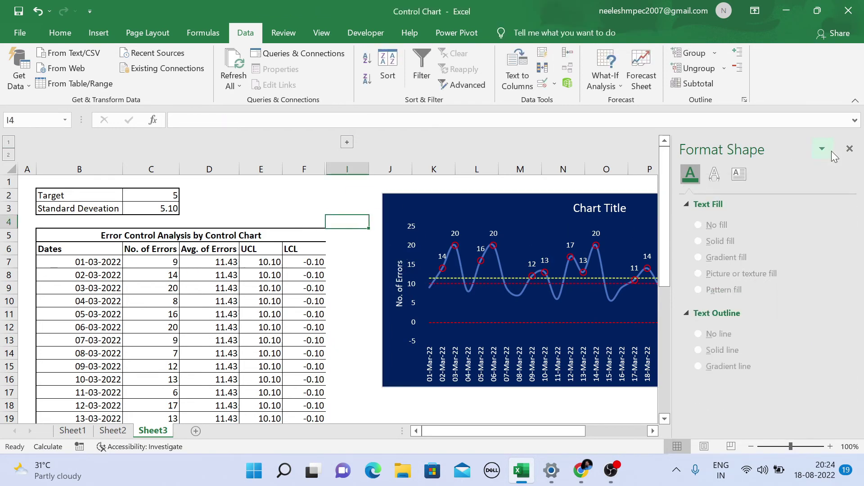
{"action": "left_click", "coordinate": [849, 149]}
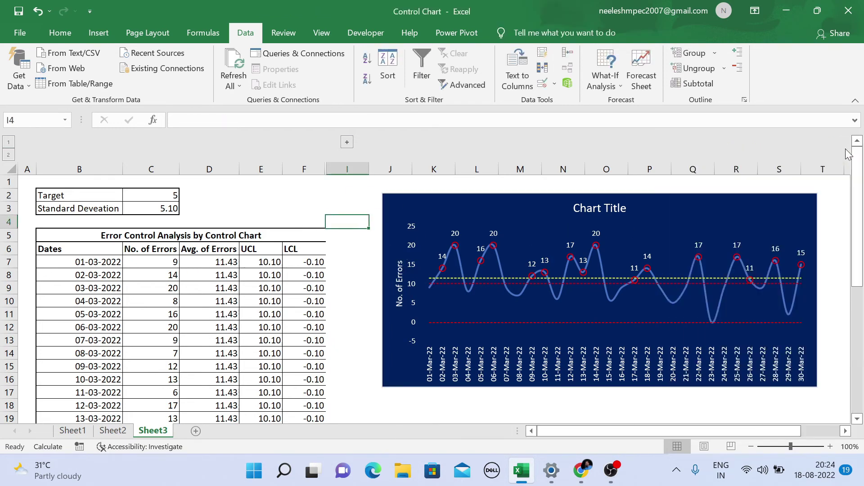
- Recalculate the sheet several times to check how the control chart responds to new error counts
{"action": "left_click", "coordinate": [305, 209]}
{"action": "key", "text": "F9"}
{"action": "key", "text": "F9"}
{"action": "key", "text": "F9"}
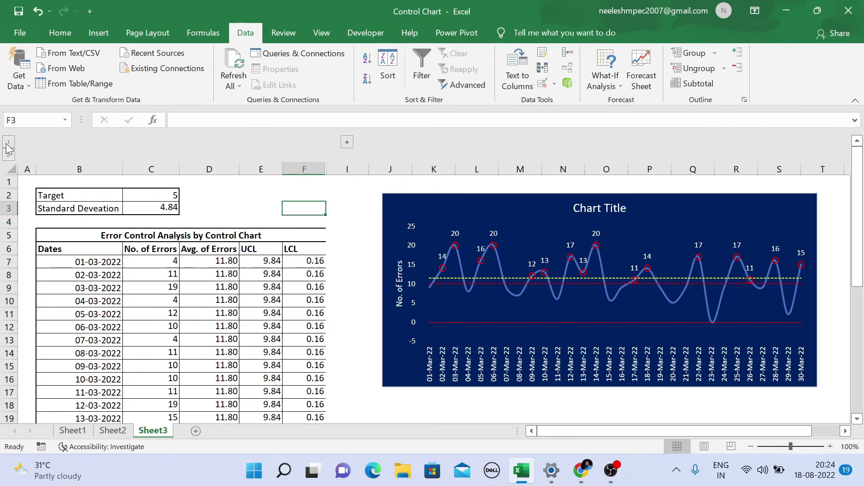
{"action": "key", "text": "F9"}
{"action": "key", "text": "F9"}
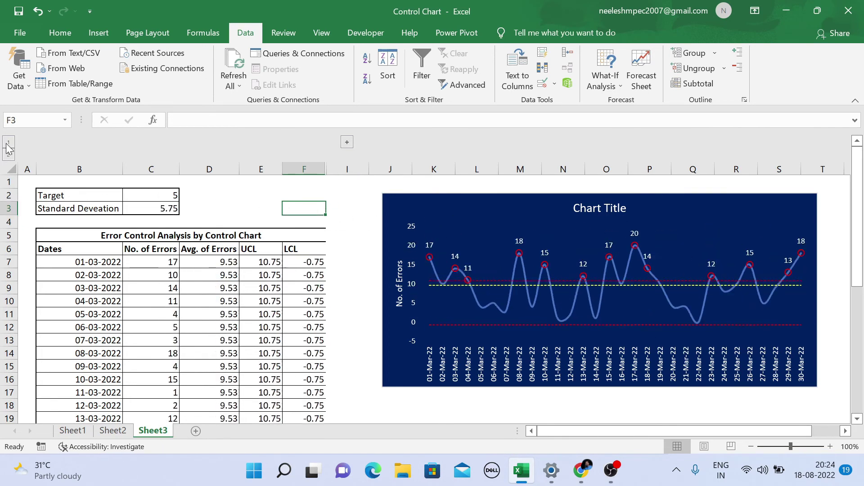
- Link the chart title to the table heading in cell B5 with the formula =Sheet3!$B$5
{"action": "left_click", "coordinate": [595, 209]}
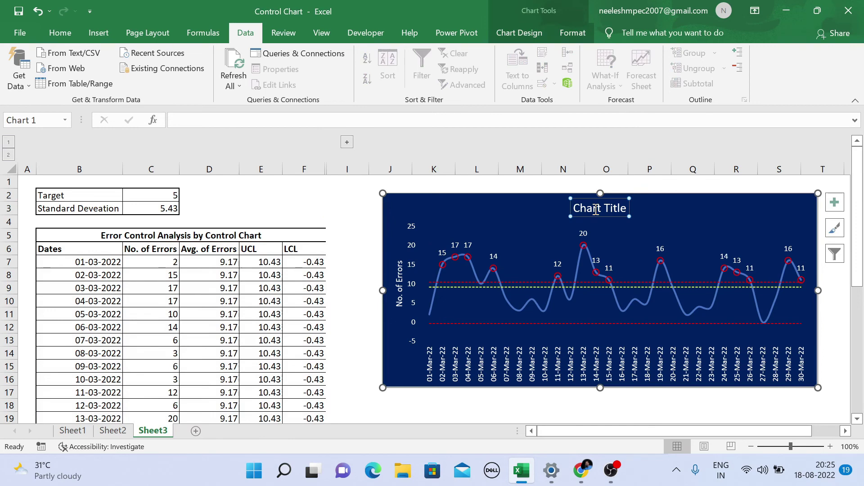
{"action": "left_click", "coordinate": [581, 120]}
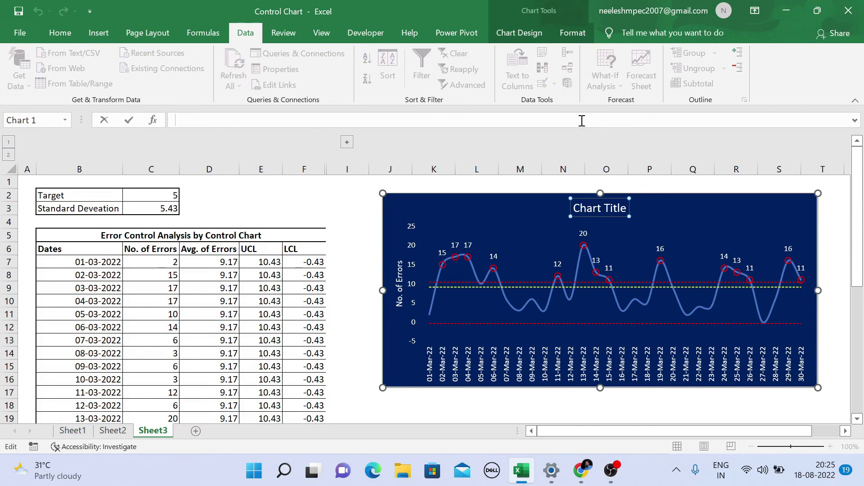
{"action": "type", "text": "="}
{"action": "left_click", "coordinate": [191, 230]}
{"action": "key", "text": "Return"}
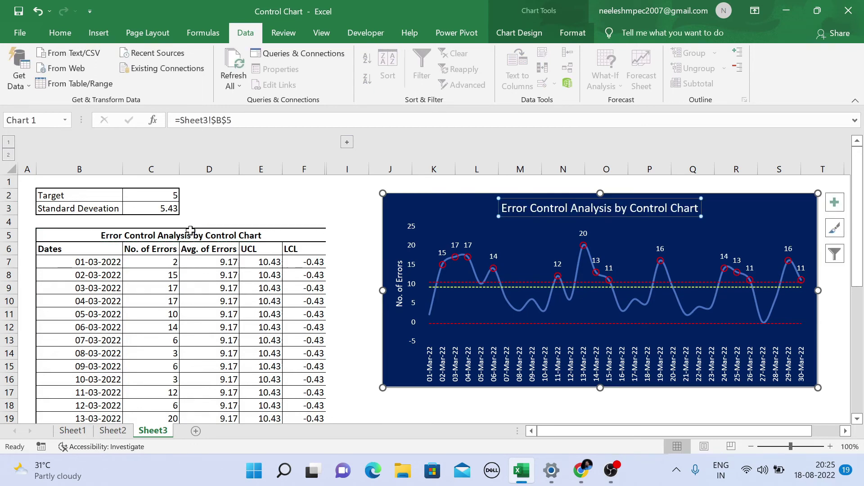
- Underline and bold the chart title
{"action": "left_click", "coordinate": [58, 34]}
{"action": "left_click", "coordinate": [107, 79]}
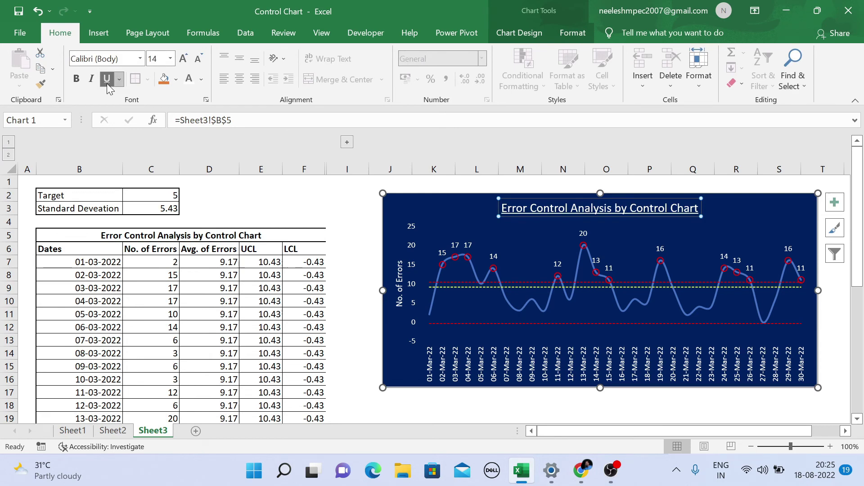
{"action": "left_click", "coordinate": [329, 207]}
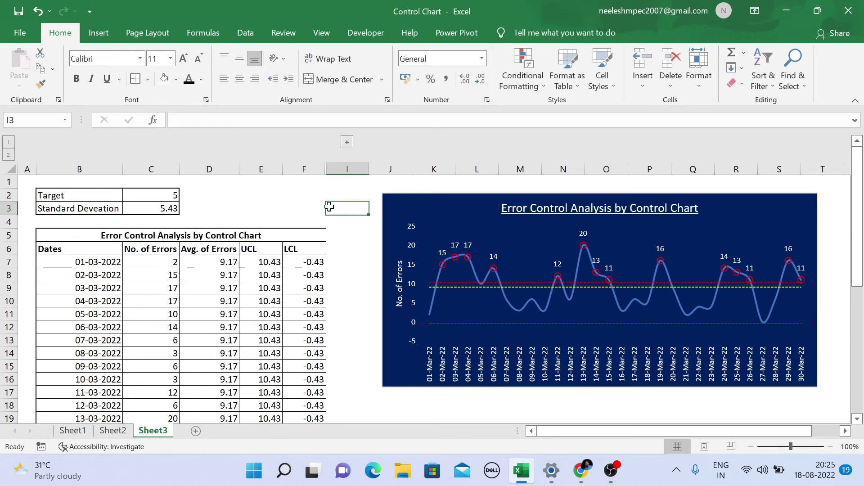
{"action": "left_click", "coordinate": [512, 211]}
{"action": "left_click", "coordinate": [76, 78]}
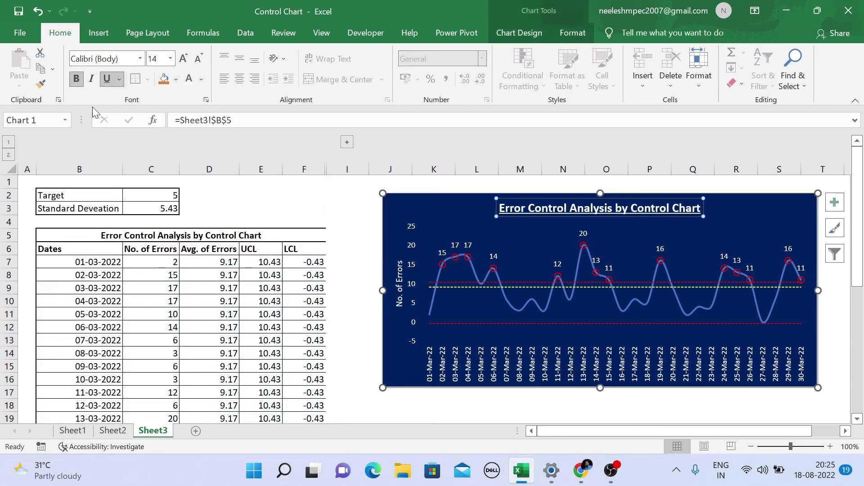
{"action": "left_click", "coordinate": [267, 205]}
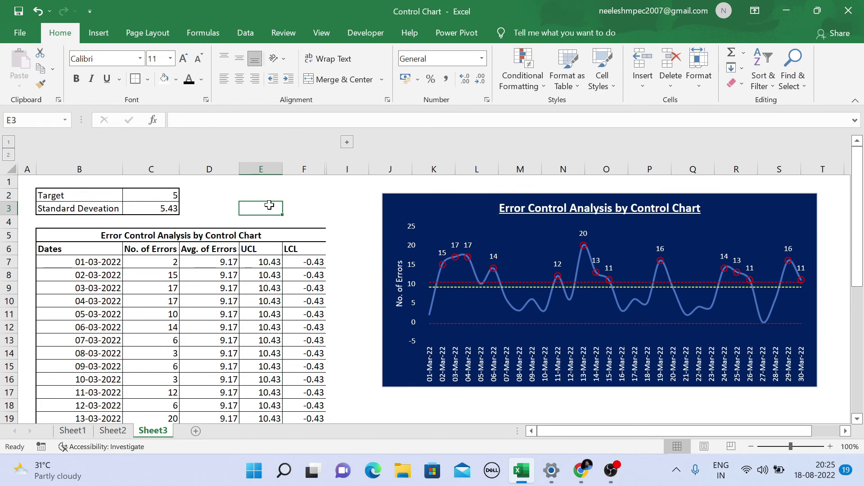
- Widen the control chart leftward so that its edge meets the data table at the start of column I
{"action": "left_click", "coordinate": [382, 205]}
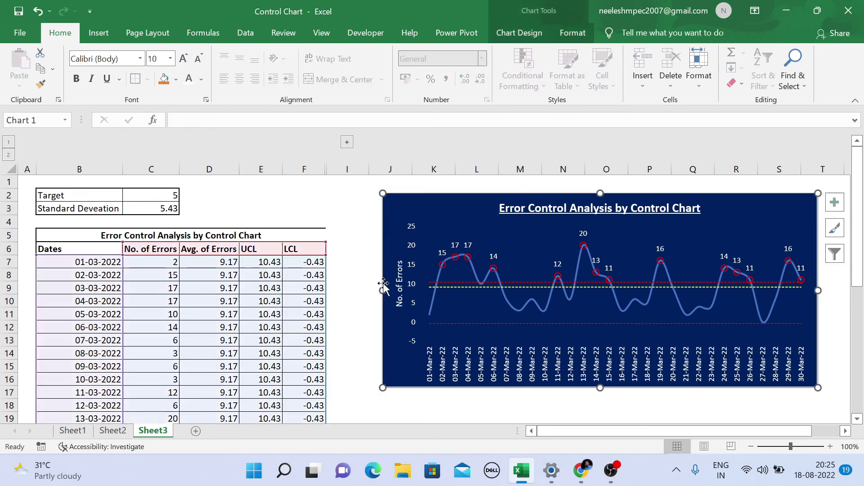
{"action": "left_click_drag", "start_coordinate": [379, 290], "coordinate": [326, 288]}
{"action": "left_click", "coordinate": [436, 404]}
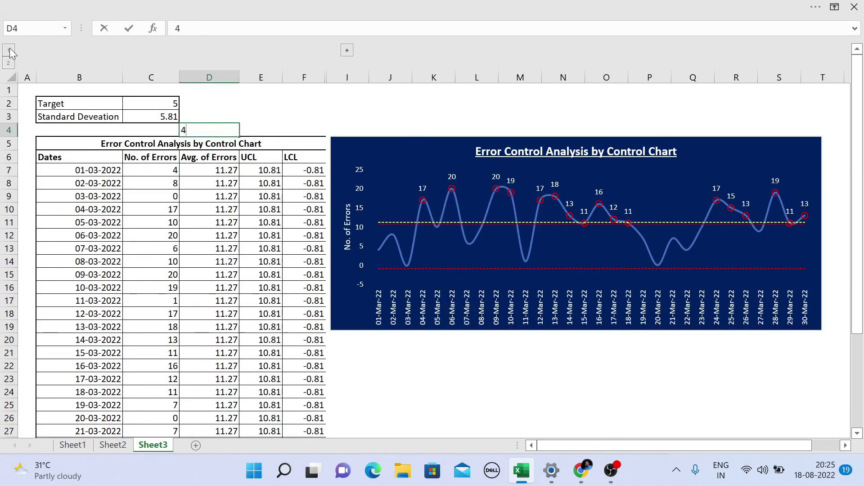
- Clear the stray 4 from cell D4 above the data table
{"action": "left_click", "coordinate": [25, 89]}
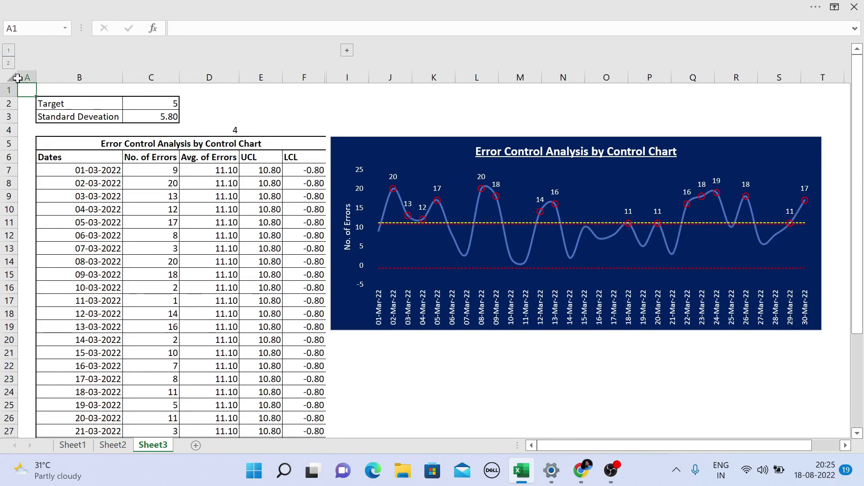
{"action": "left_click", "coordinate": [9, 51]}
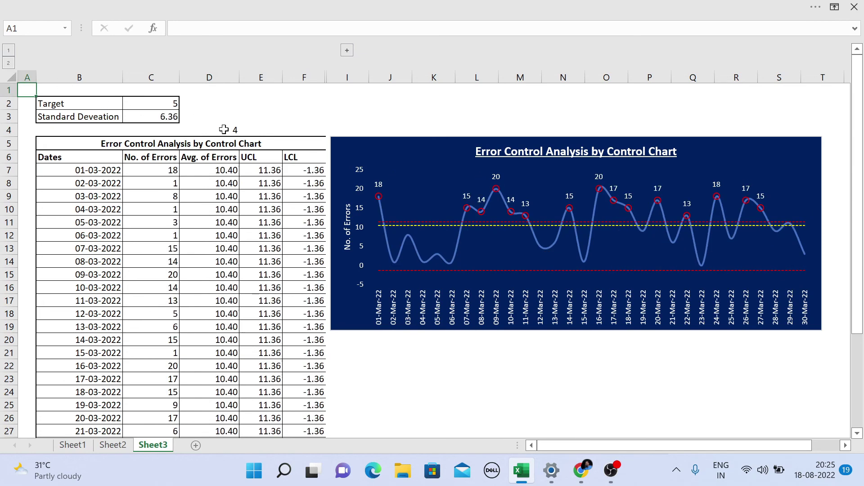
{"action": "left_click", "coordinate": [230, 131]}
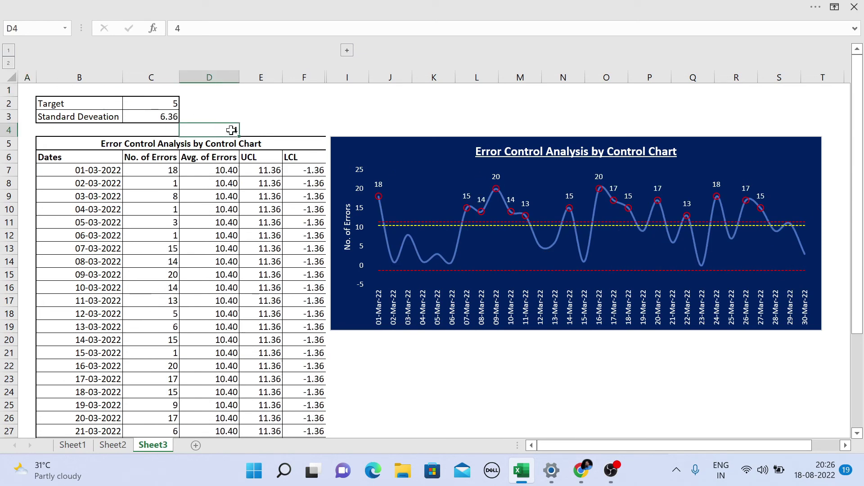
{"action": "key", "text": "Delete"}
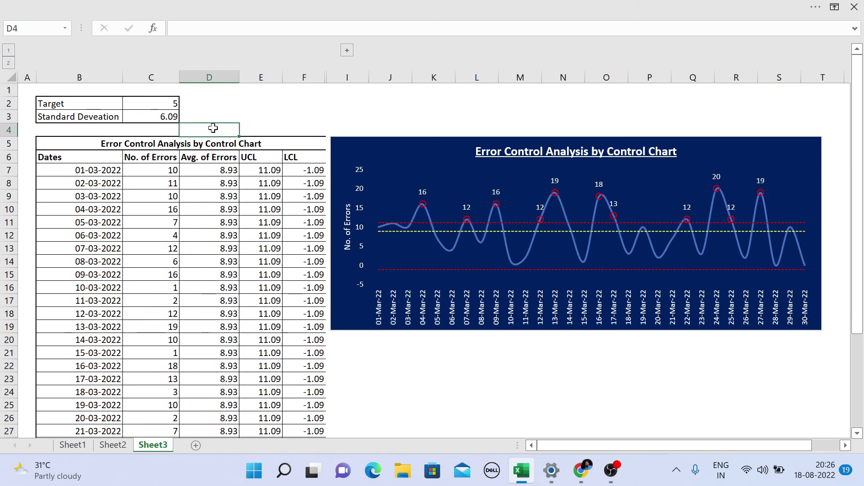
- Recalculate the random error counts repeatedly and check how the chart's lines and upper-limit markers update
{"action": "left_click", "coordinate": [8, 49]}
{"action": "left_click", "coordinate": [8, 50]}
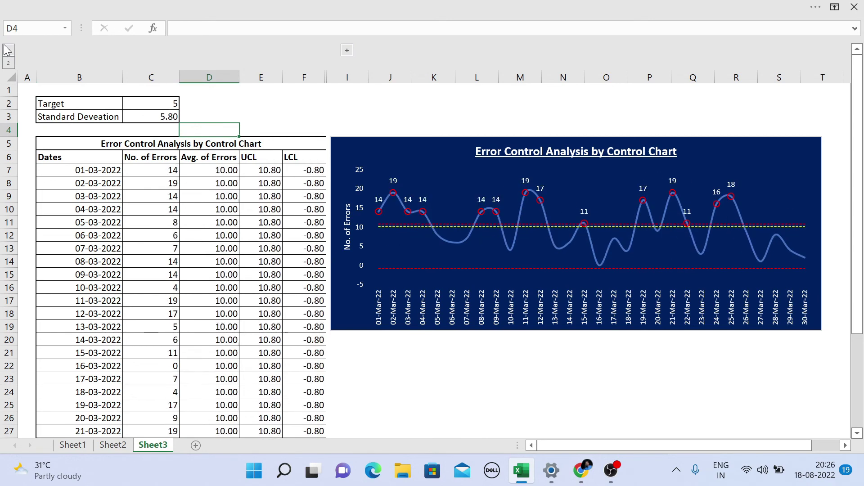
{"action": "left_click", "coordinate": [7, 50]}
{"action": "left_click", "coordinate": [8, 50]}
{"action": "left_click", "coordinate": [8, 50]}
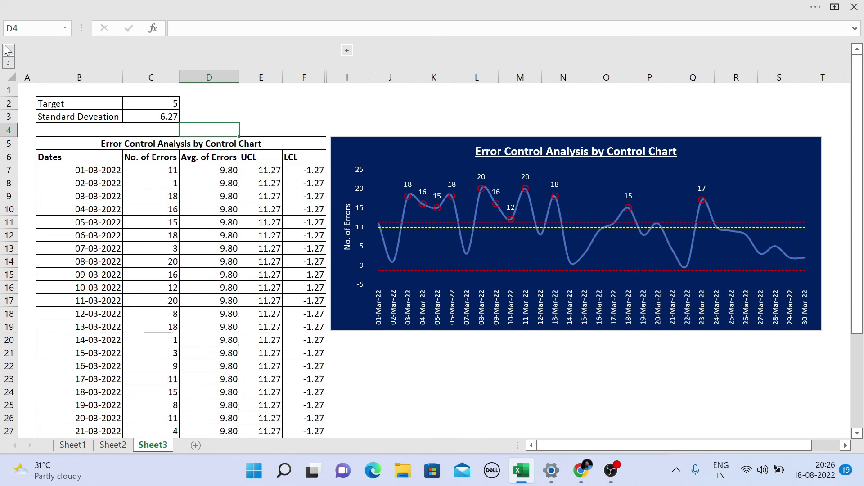
{"action": "left_click", "coordinate": [8, 50]}
{"action": "left_click", "coordinate": [8, 49]}
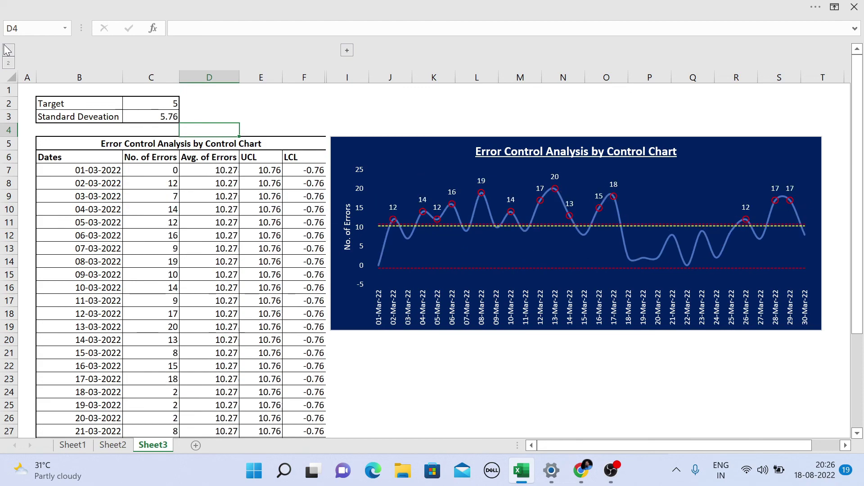
{"action": "left_click", "coordinate": [7, 49]}
{"action": "left_click", "coordinate": [7, 50]}
{"action": "left_click", "coordinate": [8, 50]}
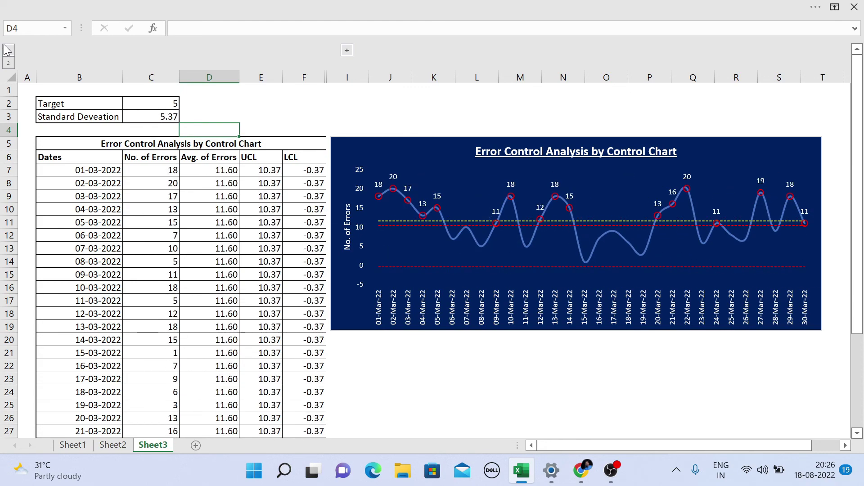
{"action": "left_click", "coordinate": [7, 50]}
{"action": "left_click", "coordinate": [8, 49]}
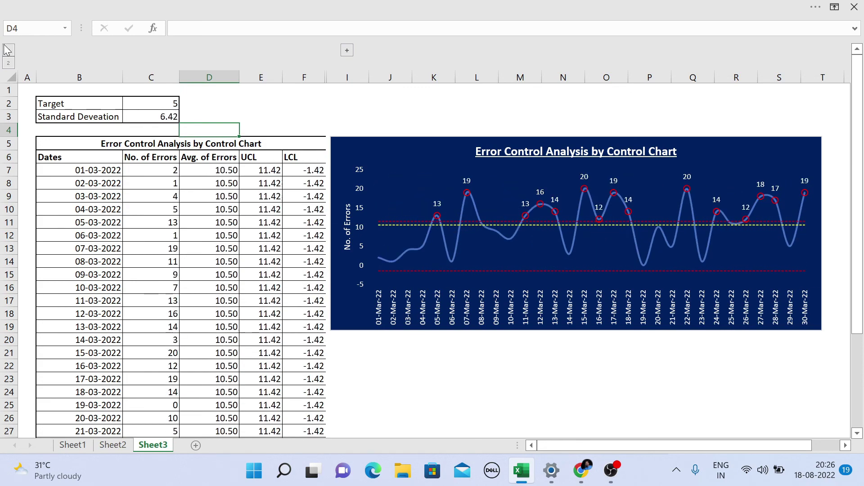
{"action": "left_click", "coordinate": [7, 49]}
{"action": "left_click", "coordinate": [8, 50]}
- Refresh the error counts several more times and inspect the chart for points marked below the lower control limit
{"action": "left_click", "coordinate": [10, 52]}
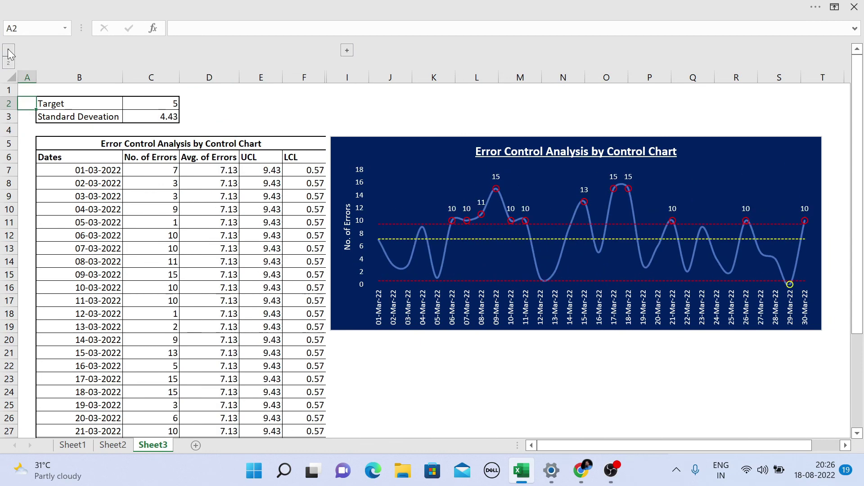
{"action": "left_click", "coordinate": [9, 52]}
{"action": "left_click", "coordinate": [9, 52]}
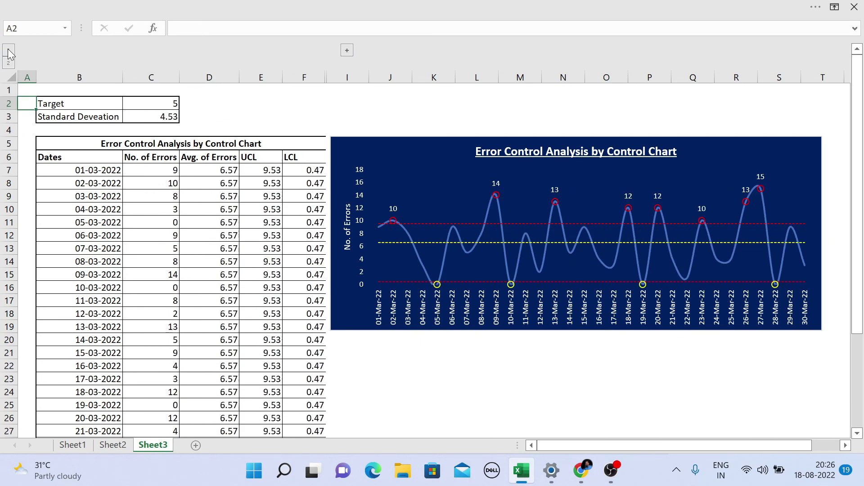
{"action": "left_click", "coordinate": [10, 53]}
{"action": "left_click", "coordinate": [9, 52]}
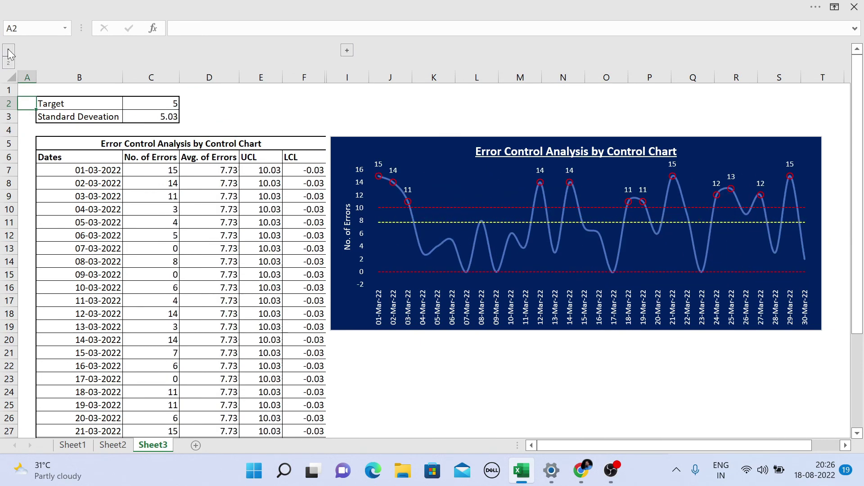
{"action": "left_click", "coordinate": [9, 52]}
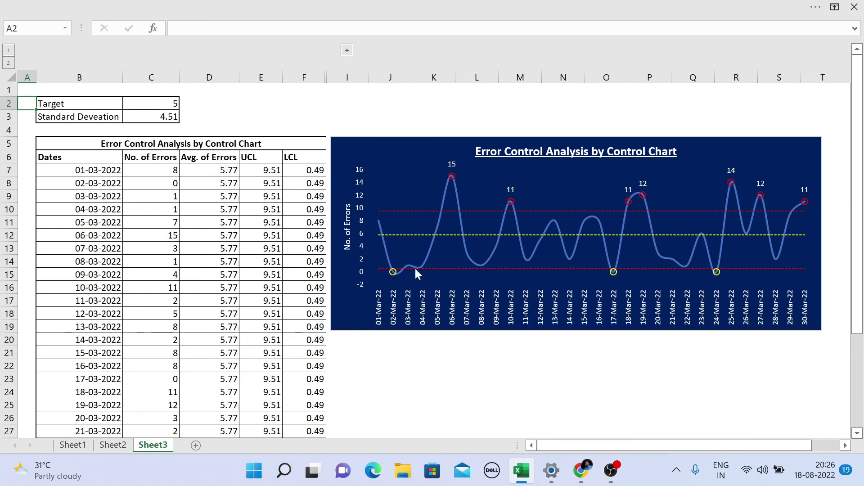
{"action": "mouse_move", "coordinate": [720, 266]}
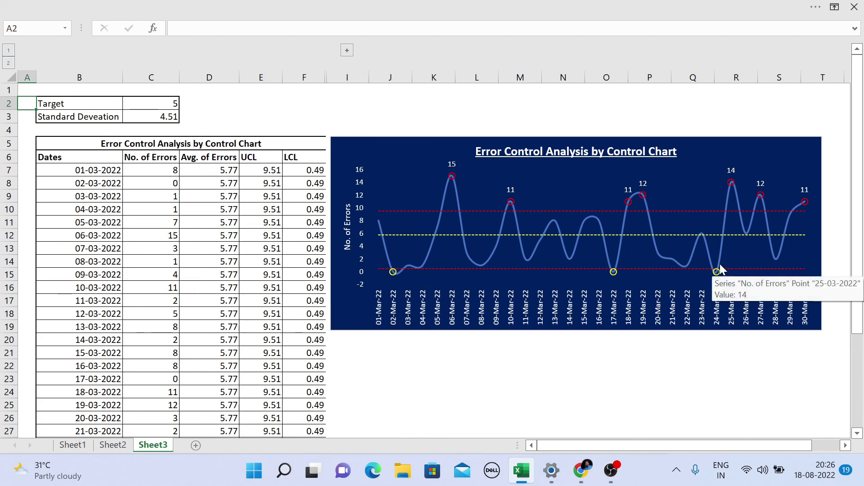